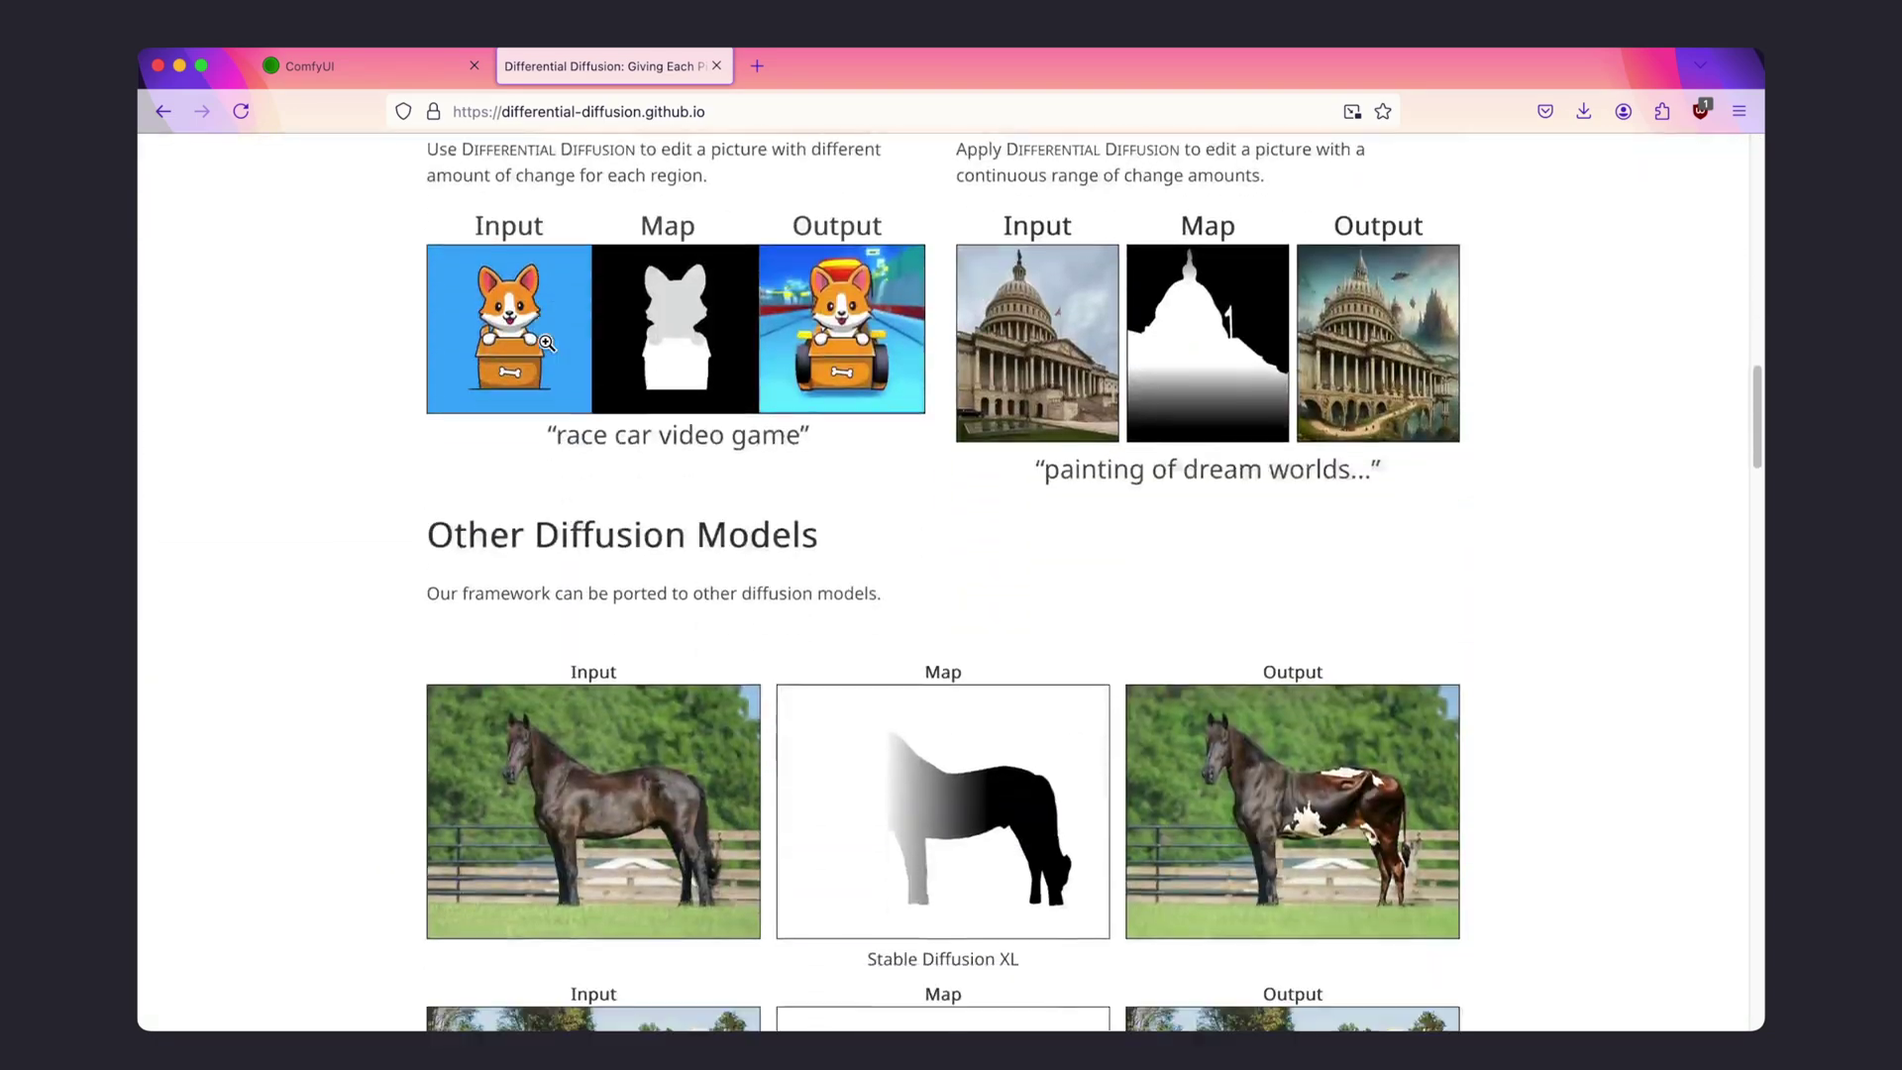
# Scroll down the Differential Diffusion examples page to the DeepFloyd IF and Kandinsky examples
pyautogui.scroll(-10, 547, 343)
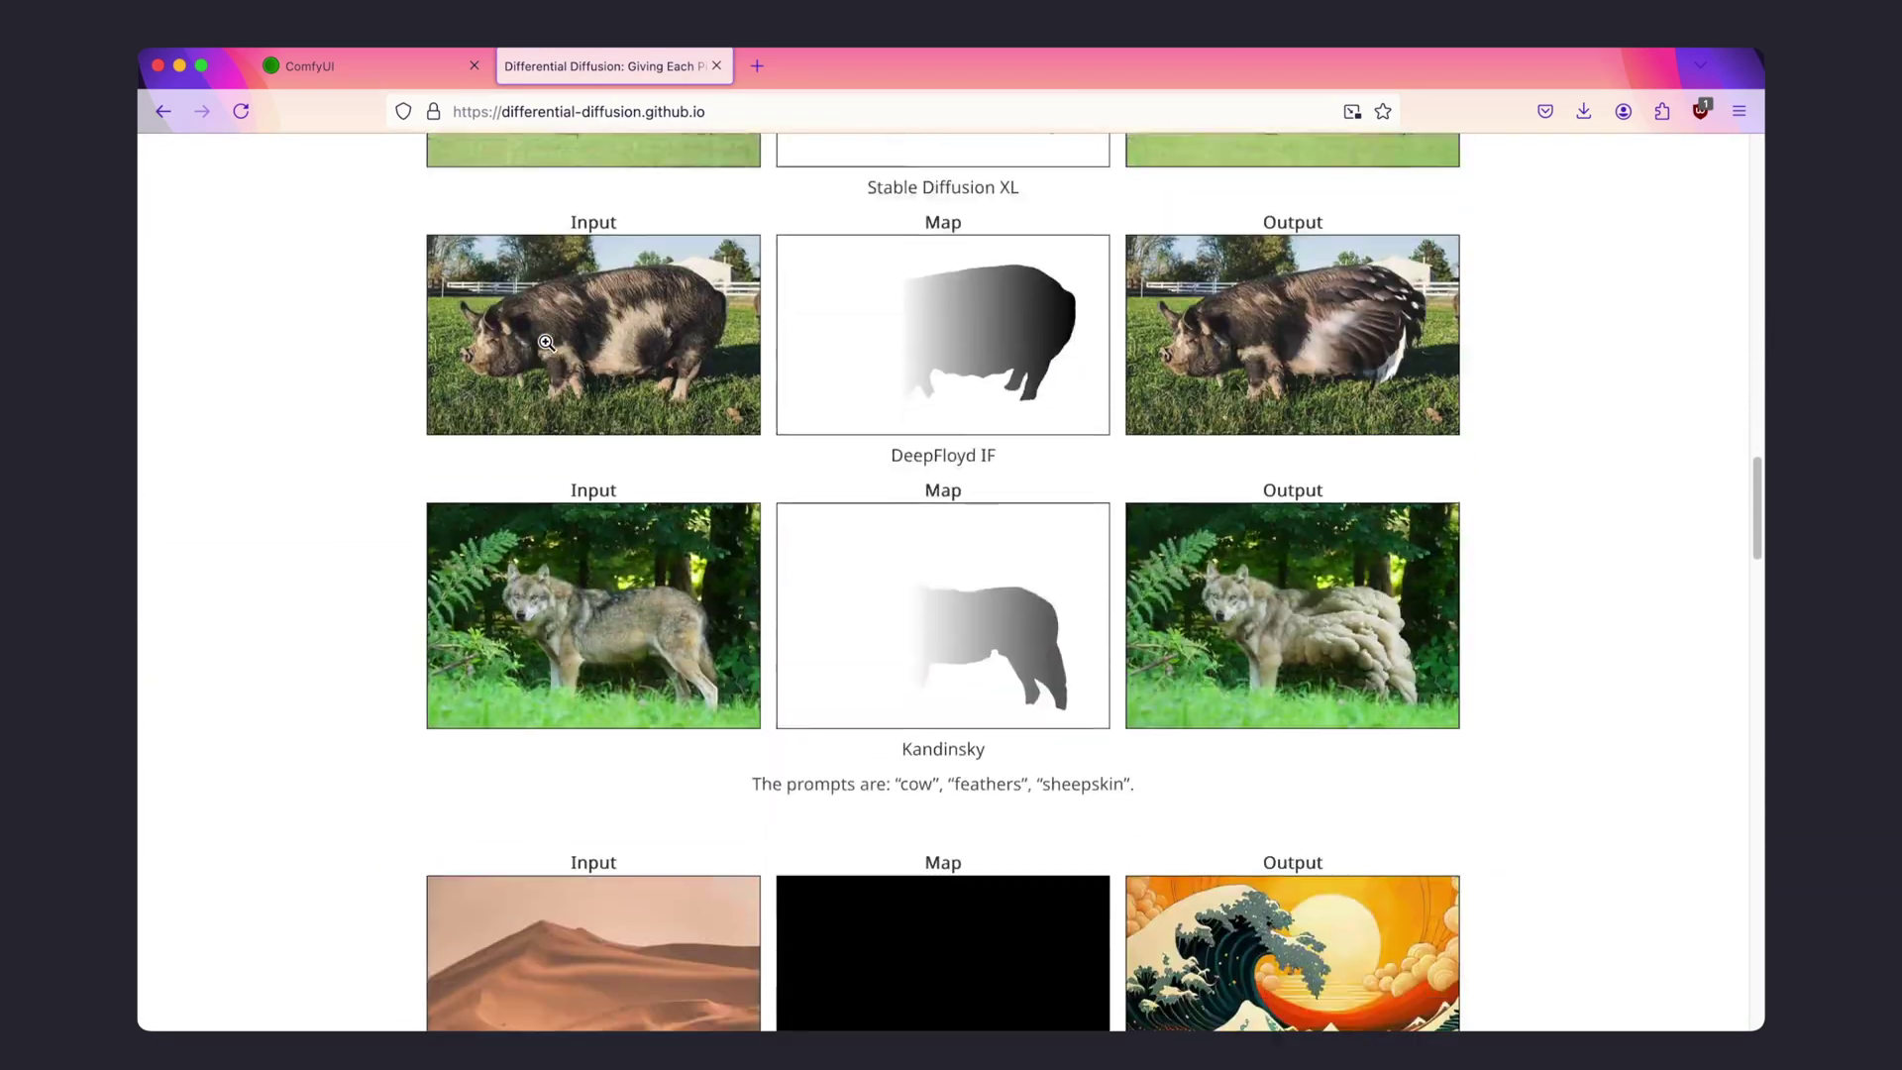
pyautogui.scroll(-12, 547, 343)
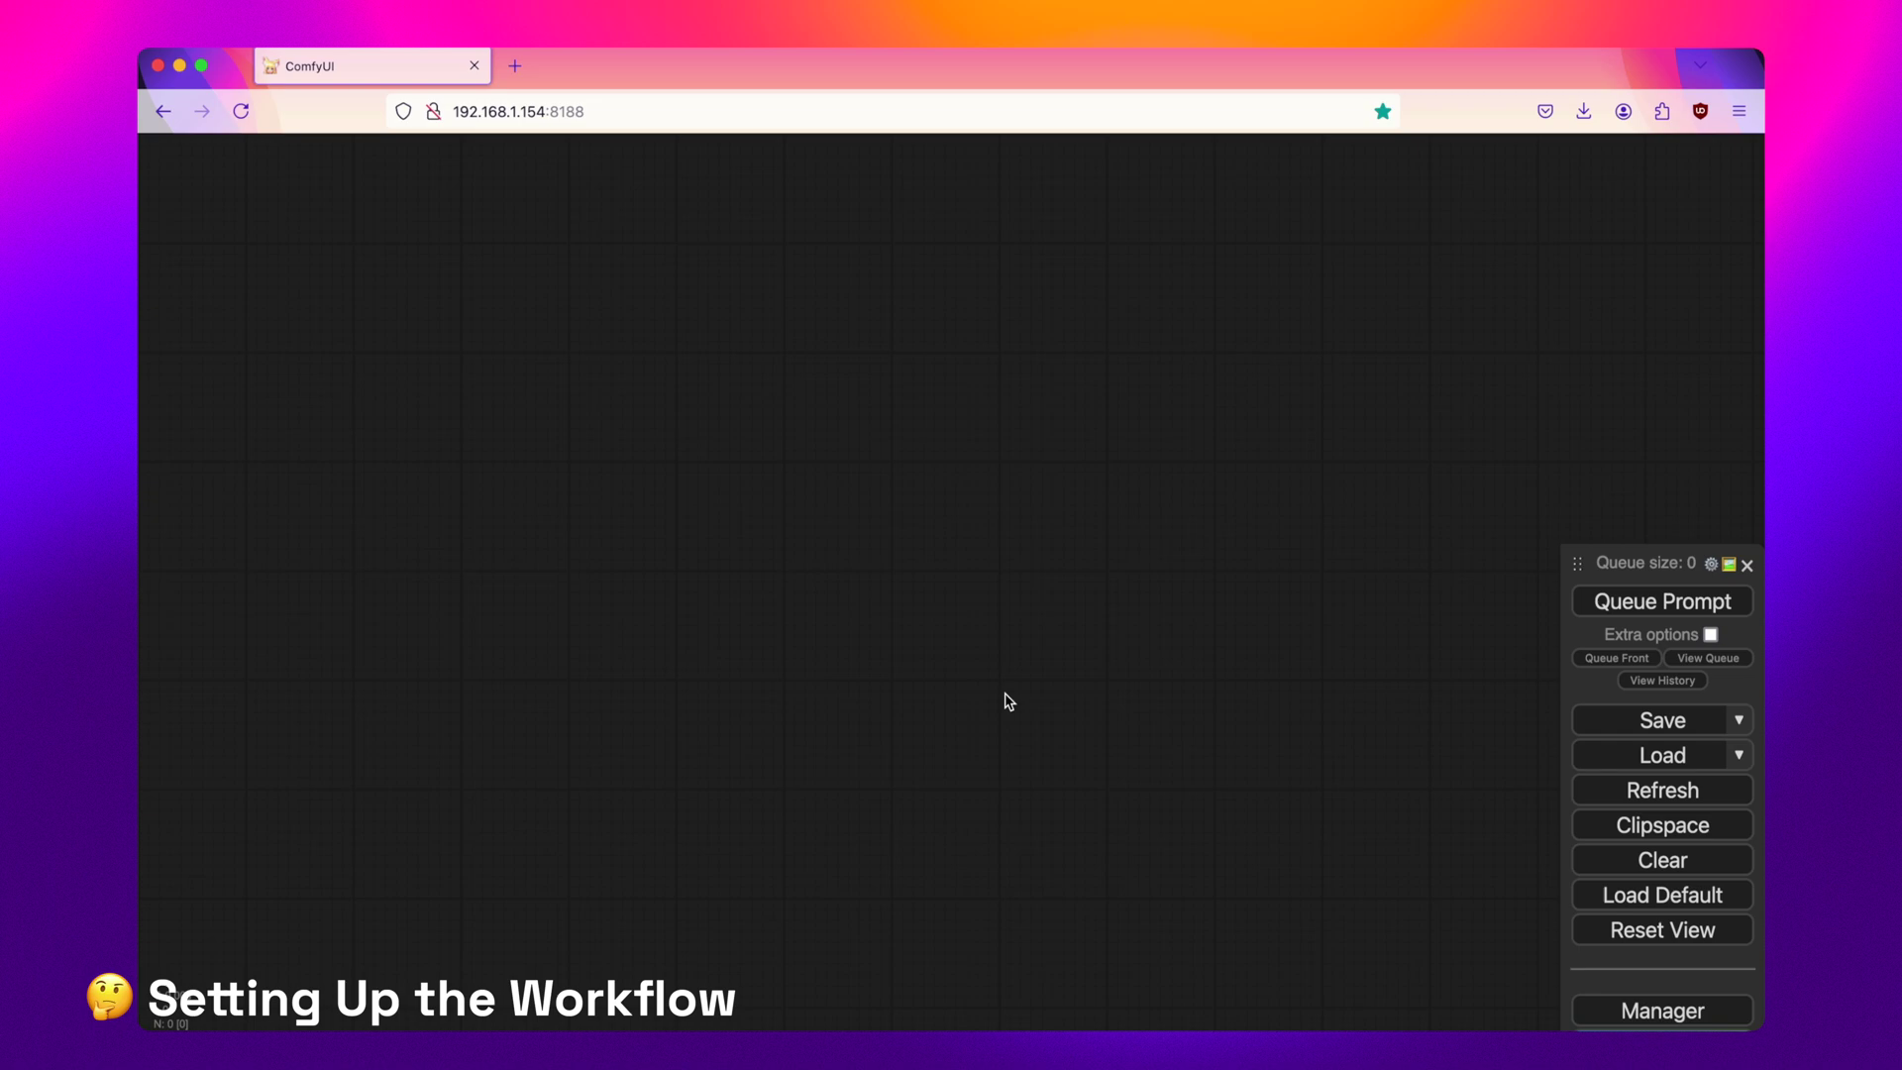
# Load the default workflow and add a Load Image node from the 'load' search
pyautogui.click(1622, 896)
pyautogui.click(1108, 637)
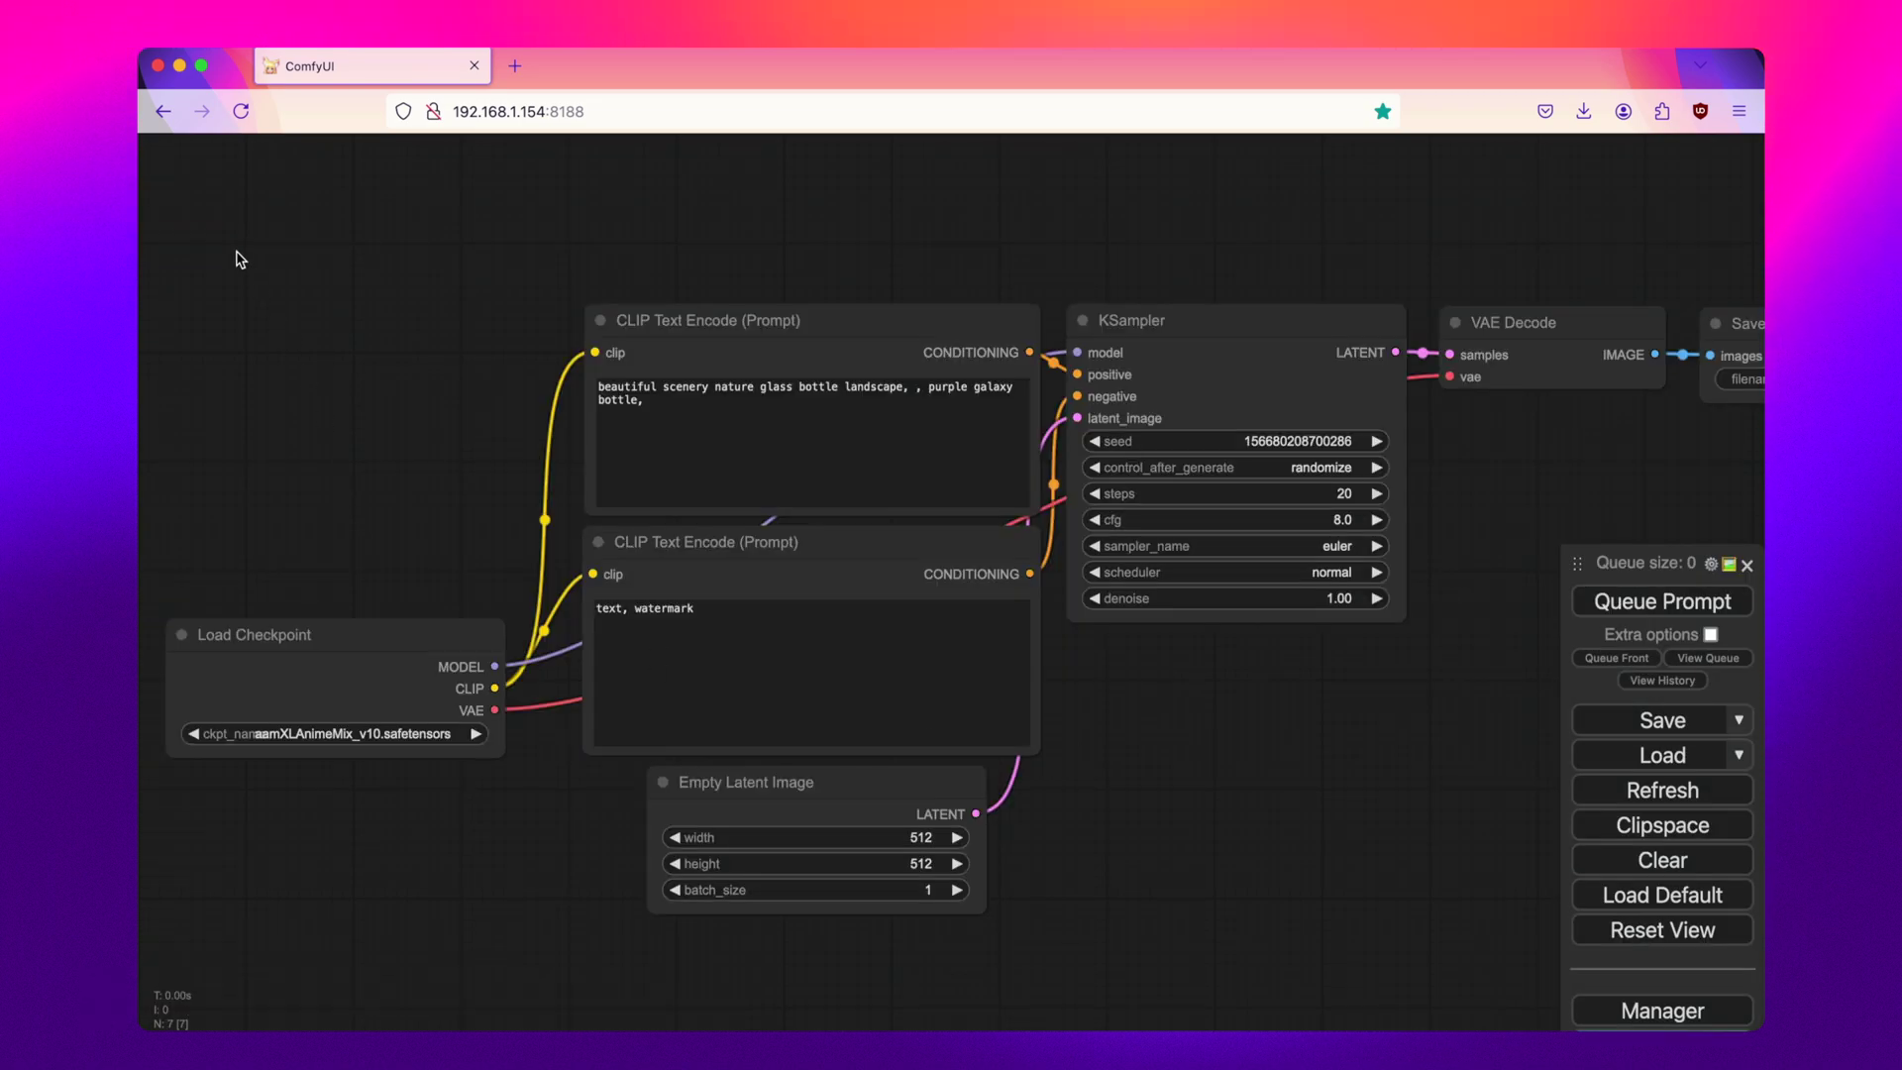
pyautogui.doubleClick(237, 259)
pyautogui.write('load')
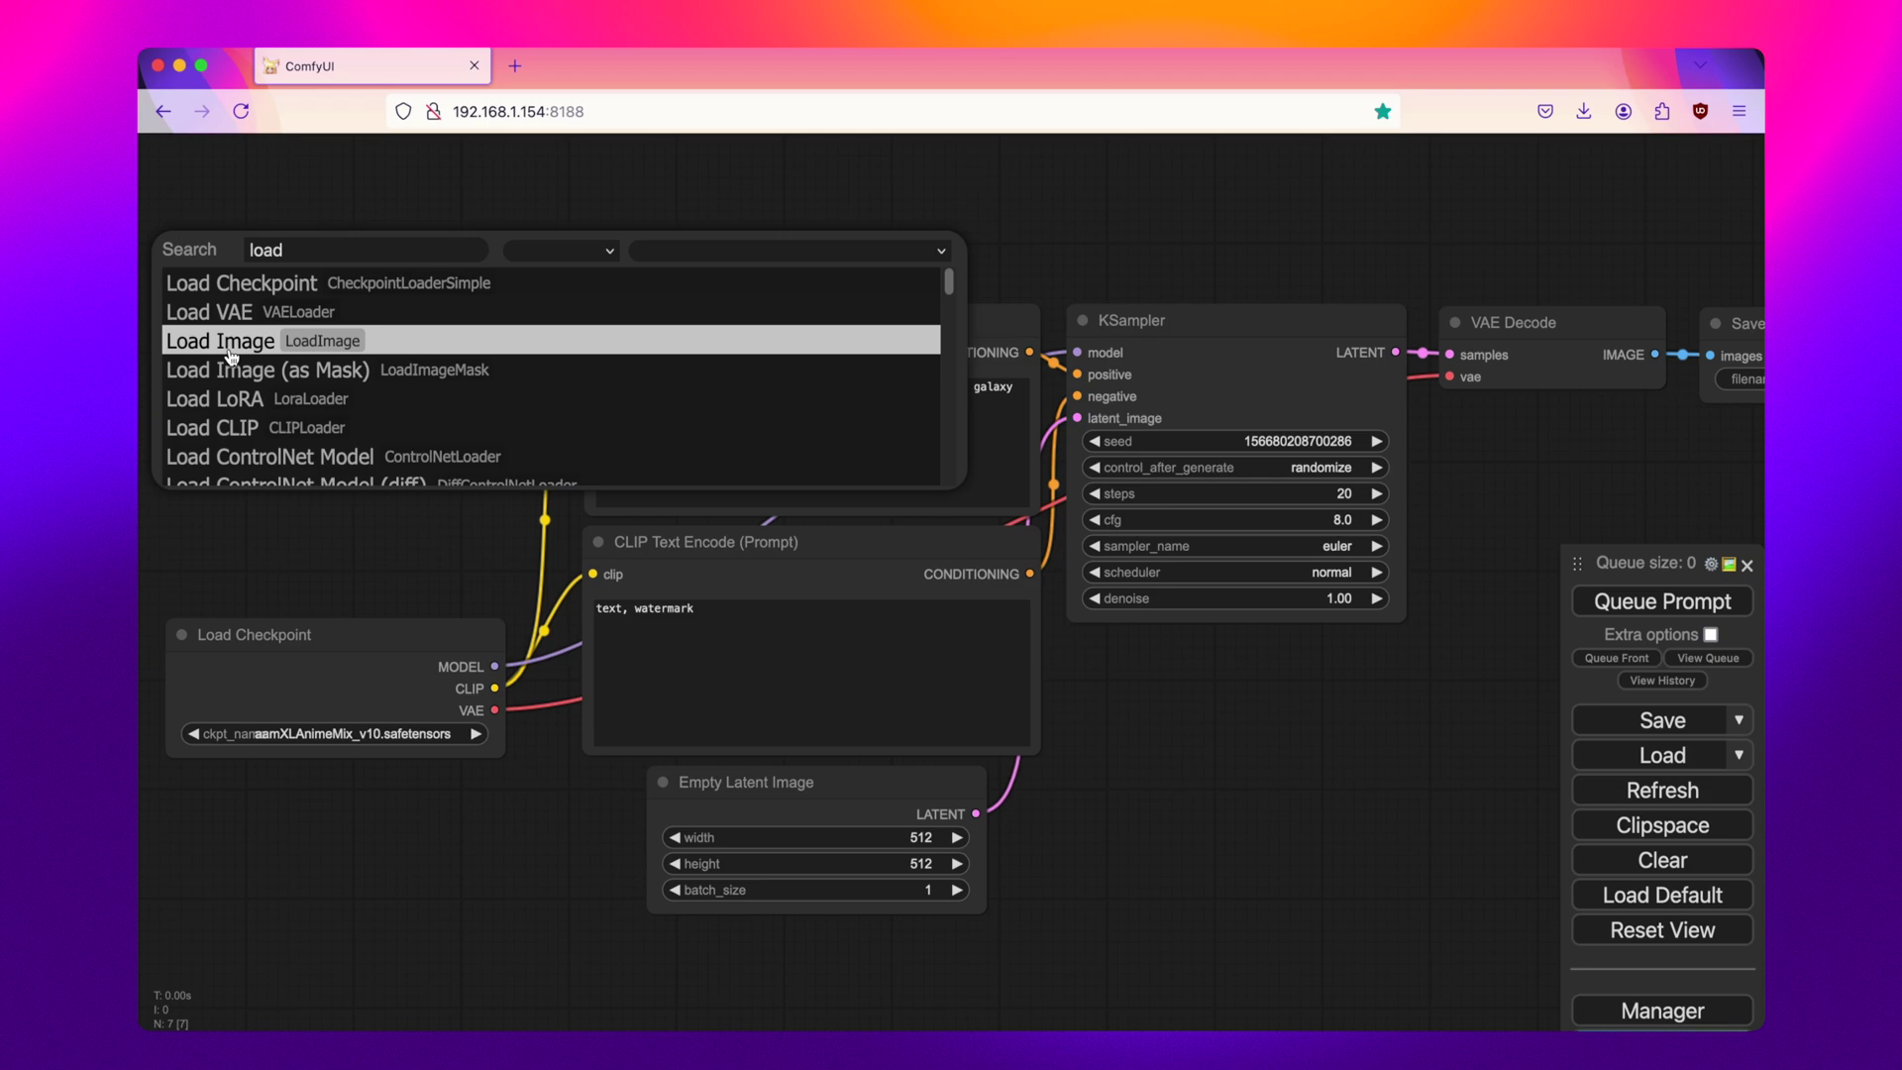
pyautogui.click(230, 354)
# Position the Load Image node and upload closeup (9).jpg from Downloads into it
pyautogui.moveTo(221, 204); pyautogui.dragTo(514, 298)
pyautogui.click(636, 340)
pyautogui.moveTo(636, 341); pyautogui.dragTo(592, 303)
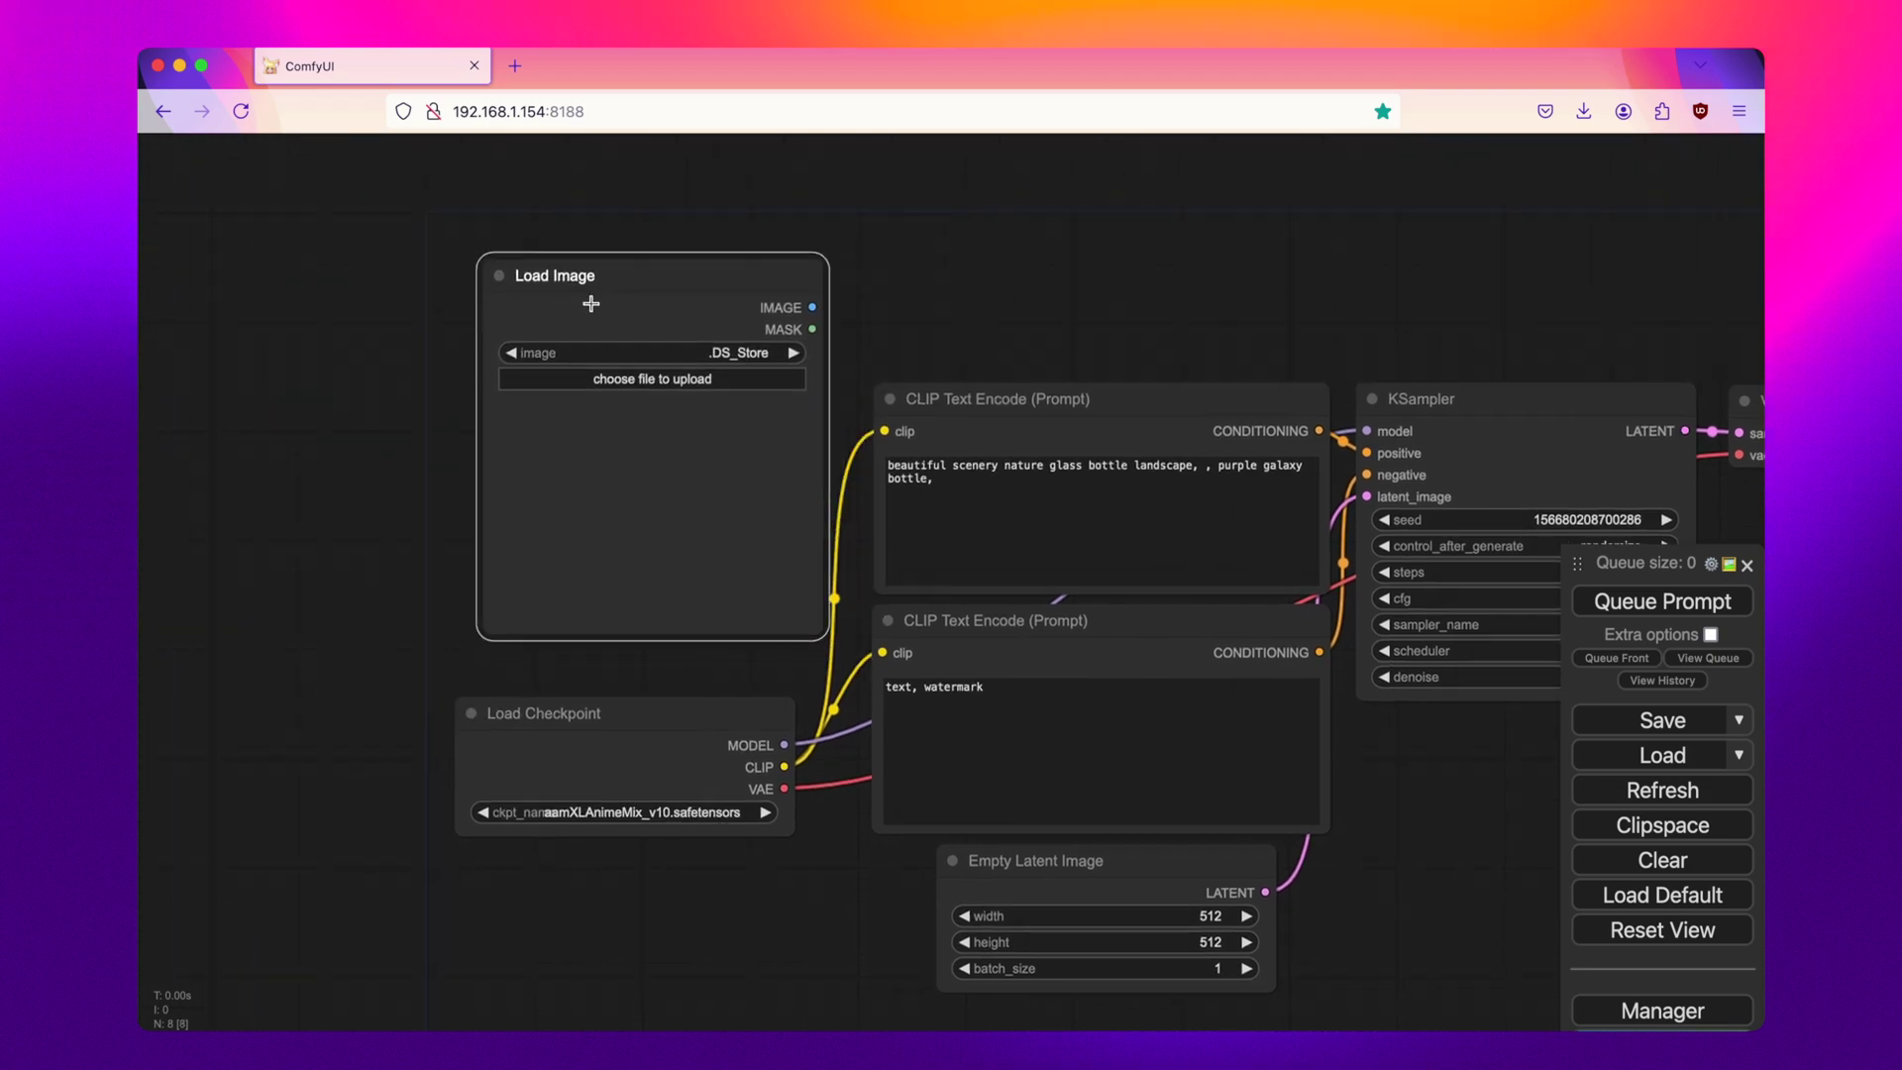
pyautogui.click(630, 377)
pyautogui.doubleClick(798, 315)
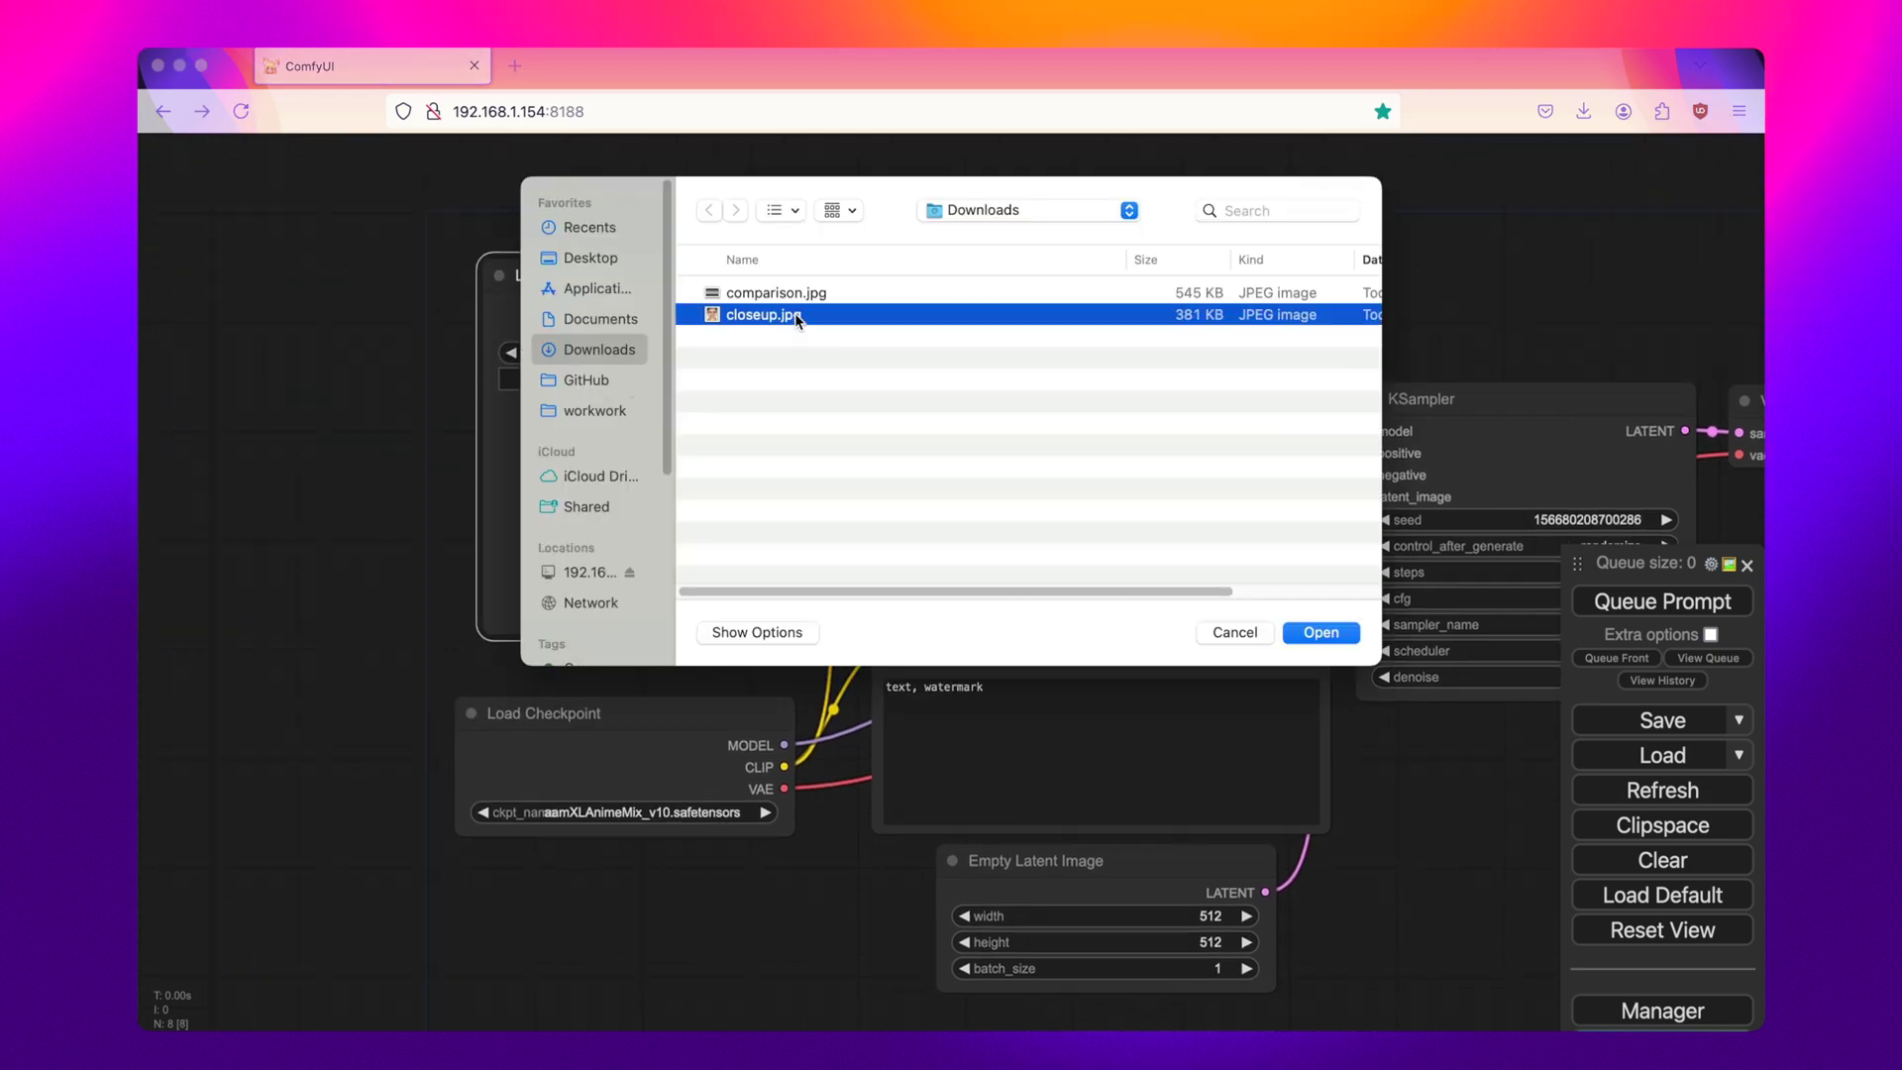
# In the MaskEditor, paint over the eyes with maximum brush thickness and save the mask to Load Image
pyautogui.rightClick(594, 491)
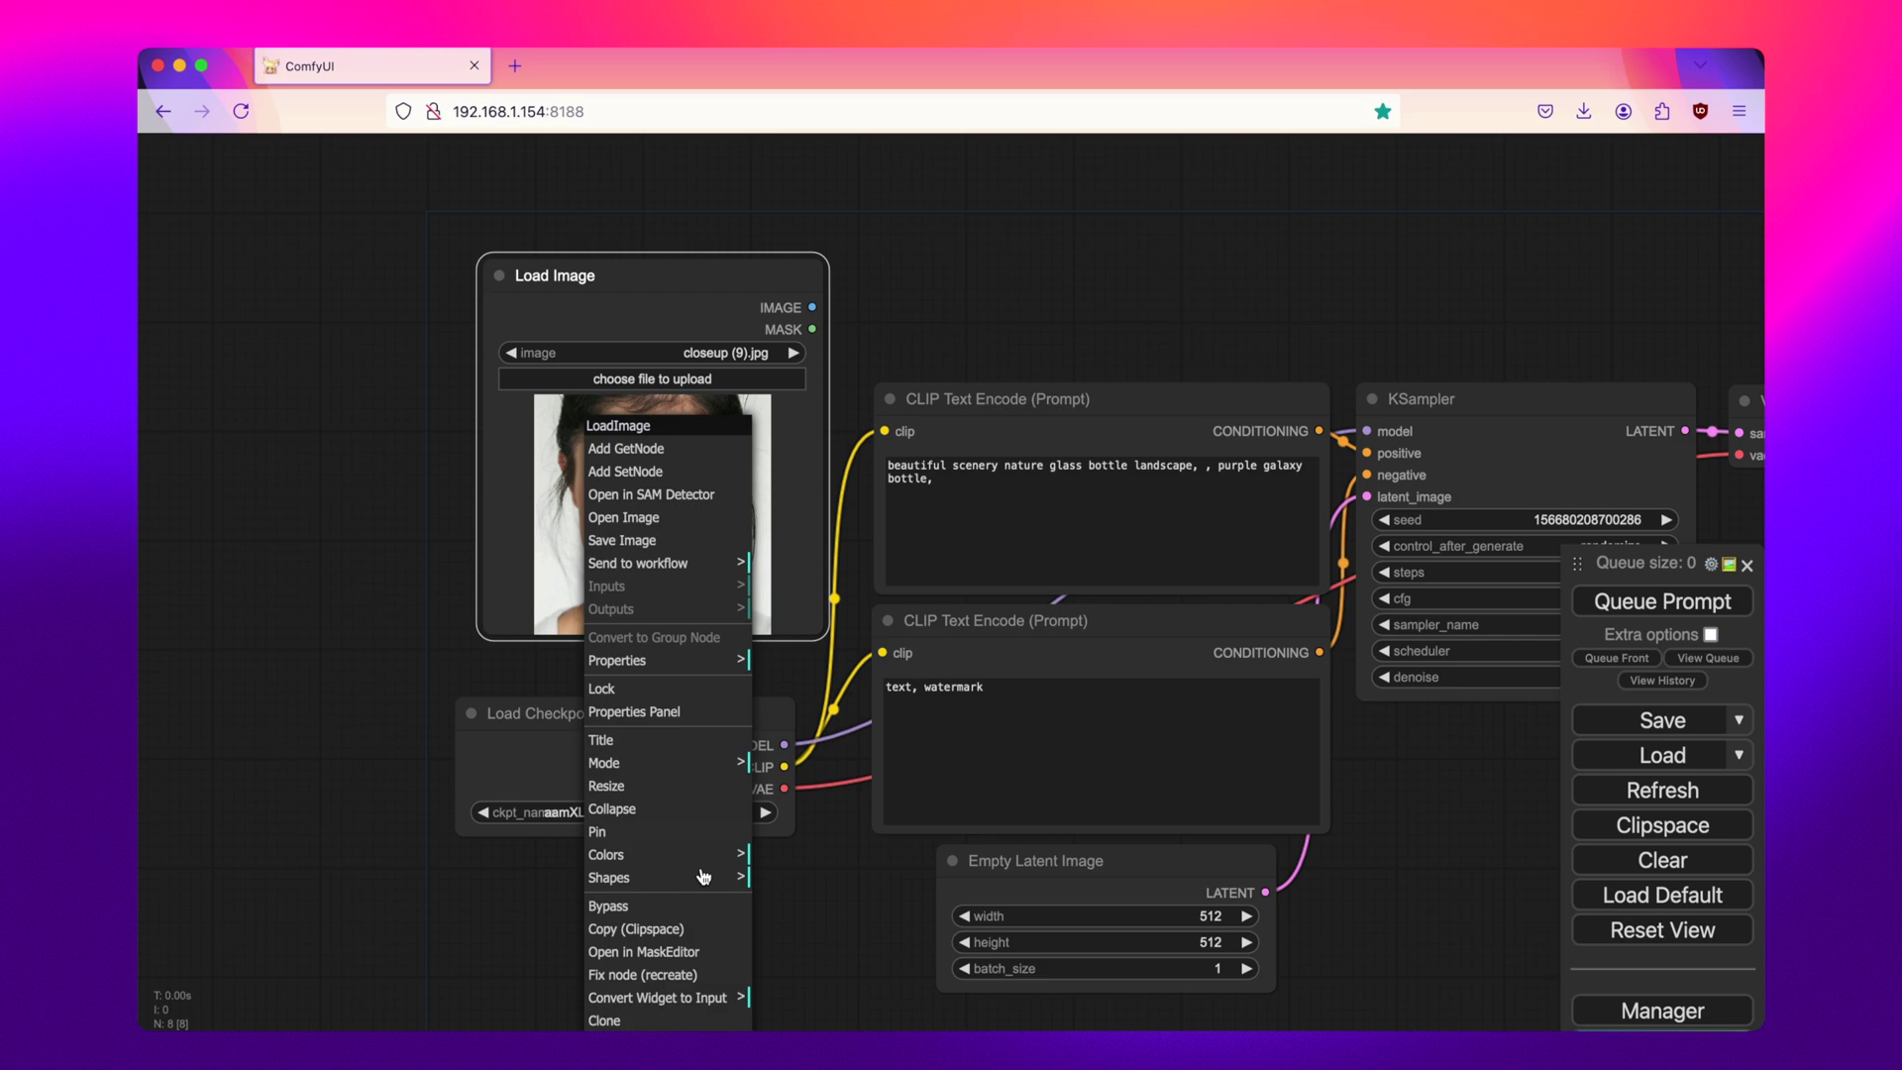
pyautogui.click(660, 952)
pyautogui.moveTo(459, 961); pyautogui.dragTo(736, 969)
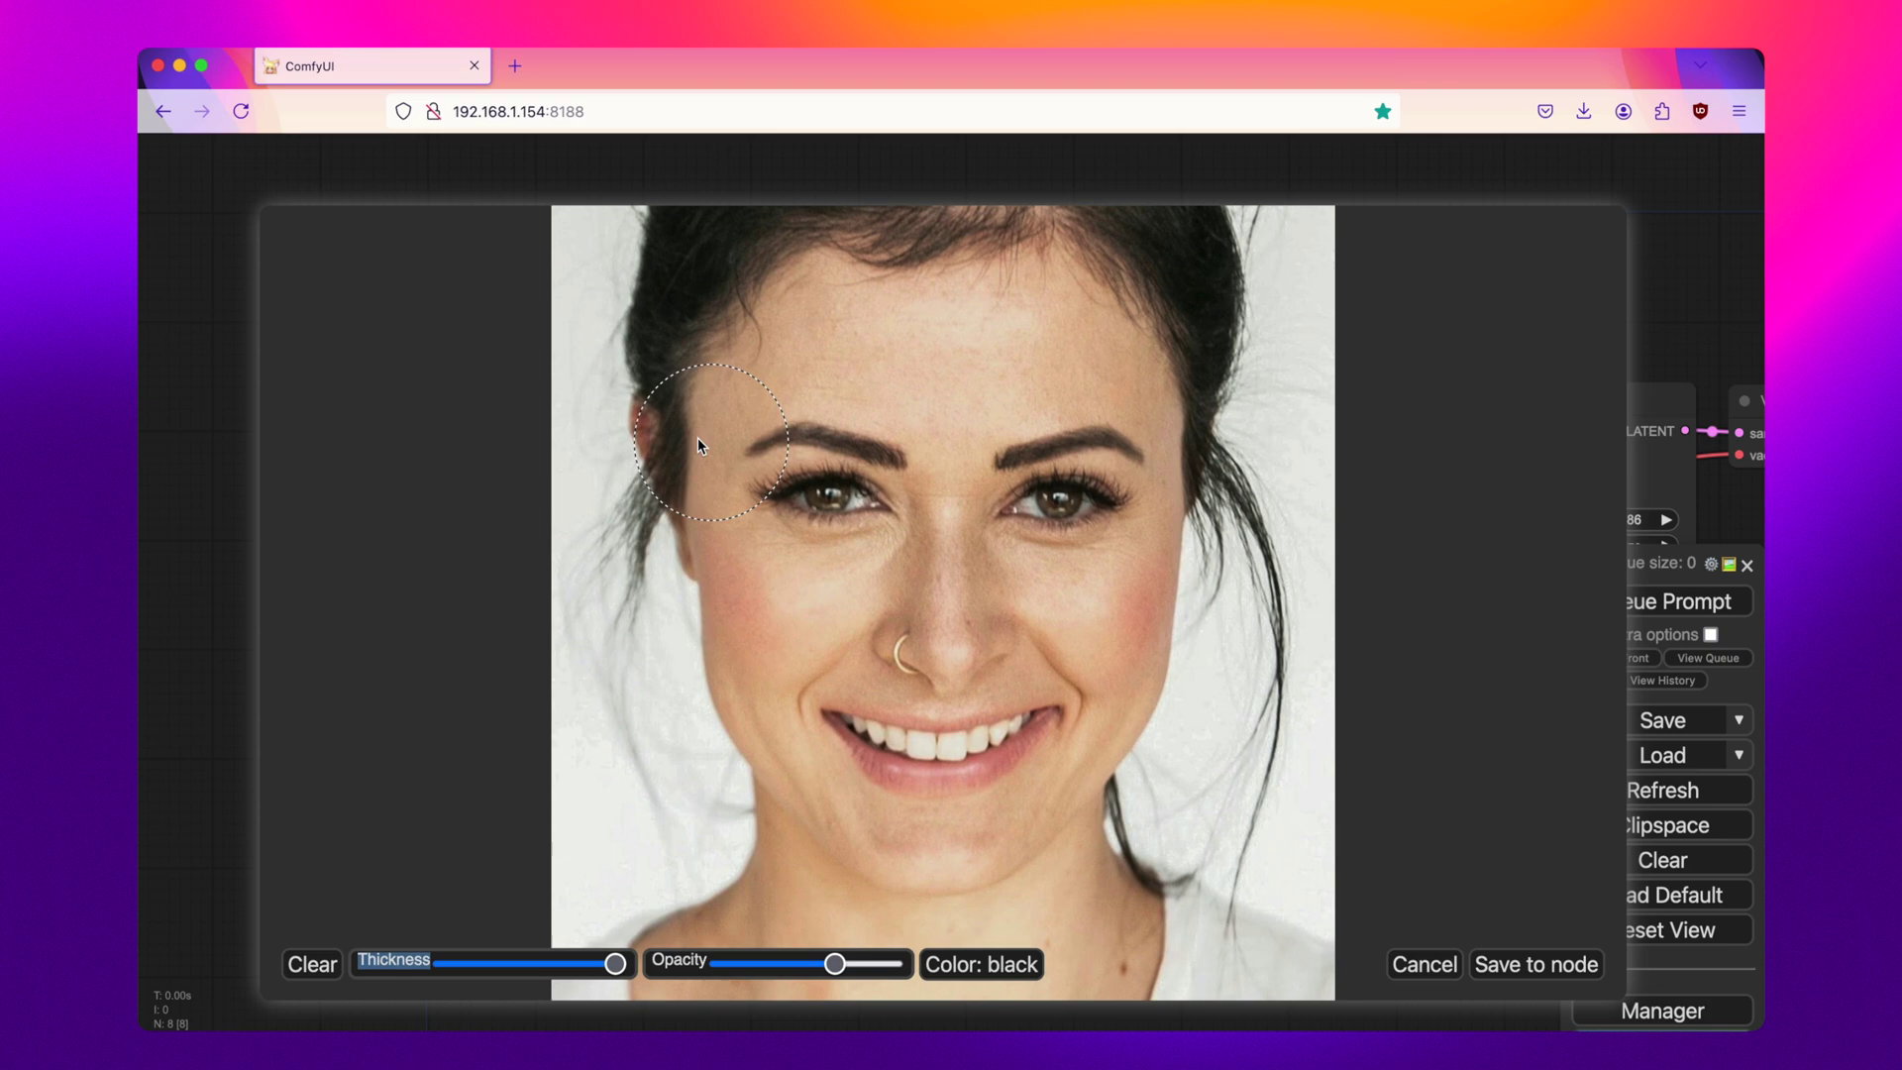
pyautogui.moveTo(665, 436)
pyautogui.mouseDown()
pyautogui.moveTo(1167, 442)
pyautogui.moveTo(1212, 589)
pyautogui.moveTo(964, 556)
pyautogui.moveTo(662, 555)
pyautogui.mouseUp()
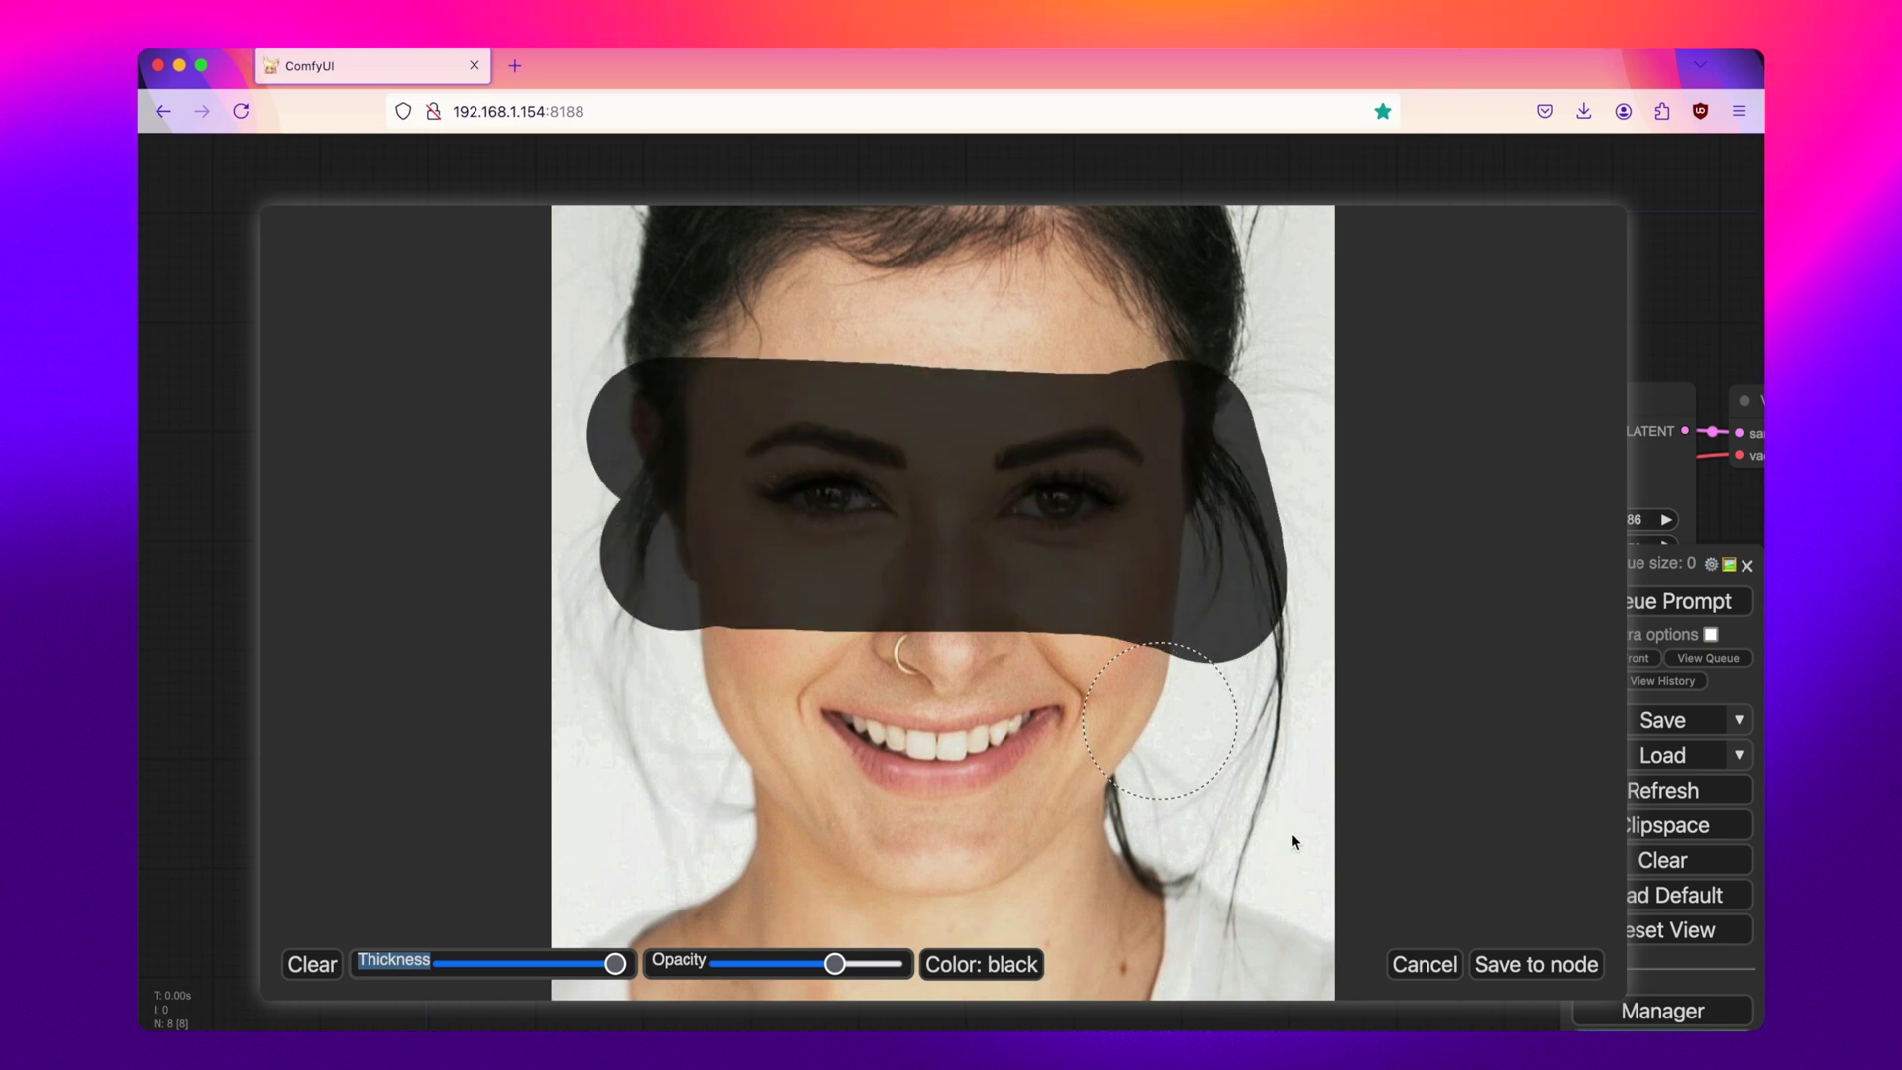
pyautogui.click(1537, 966)
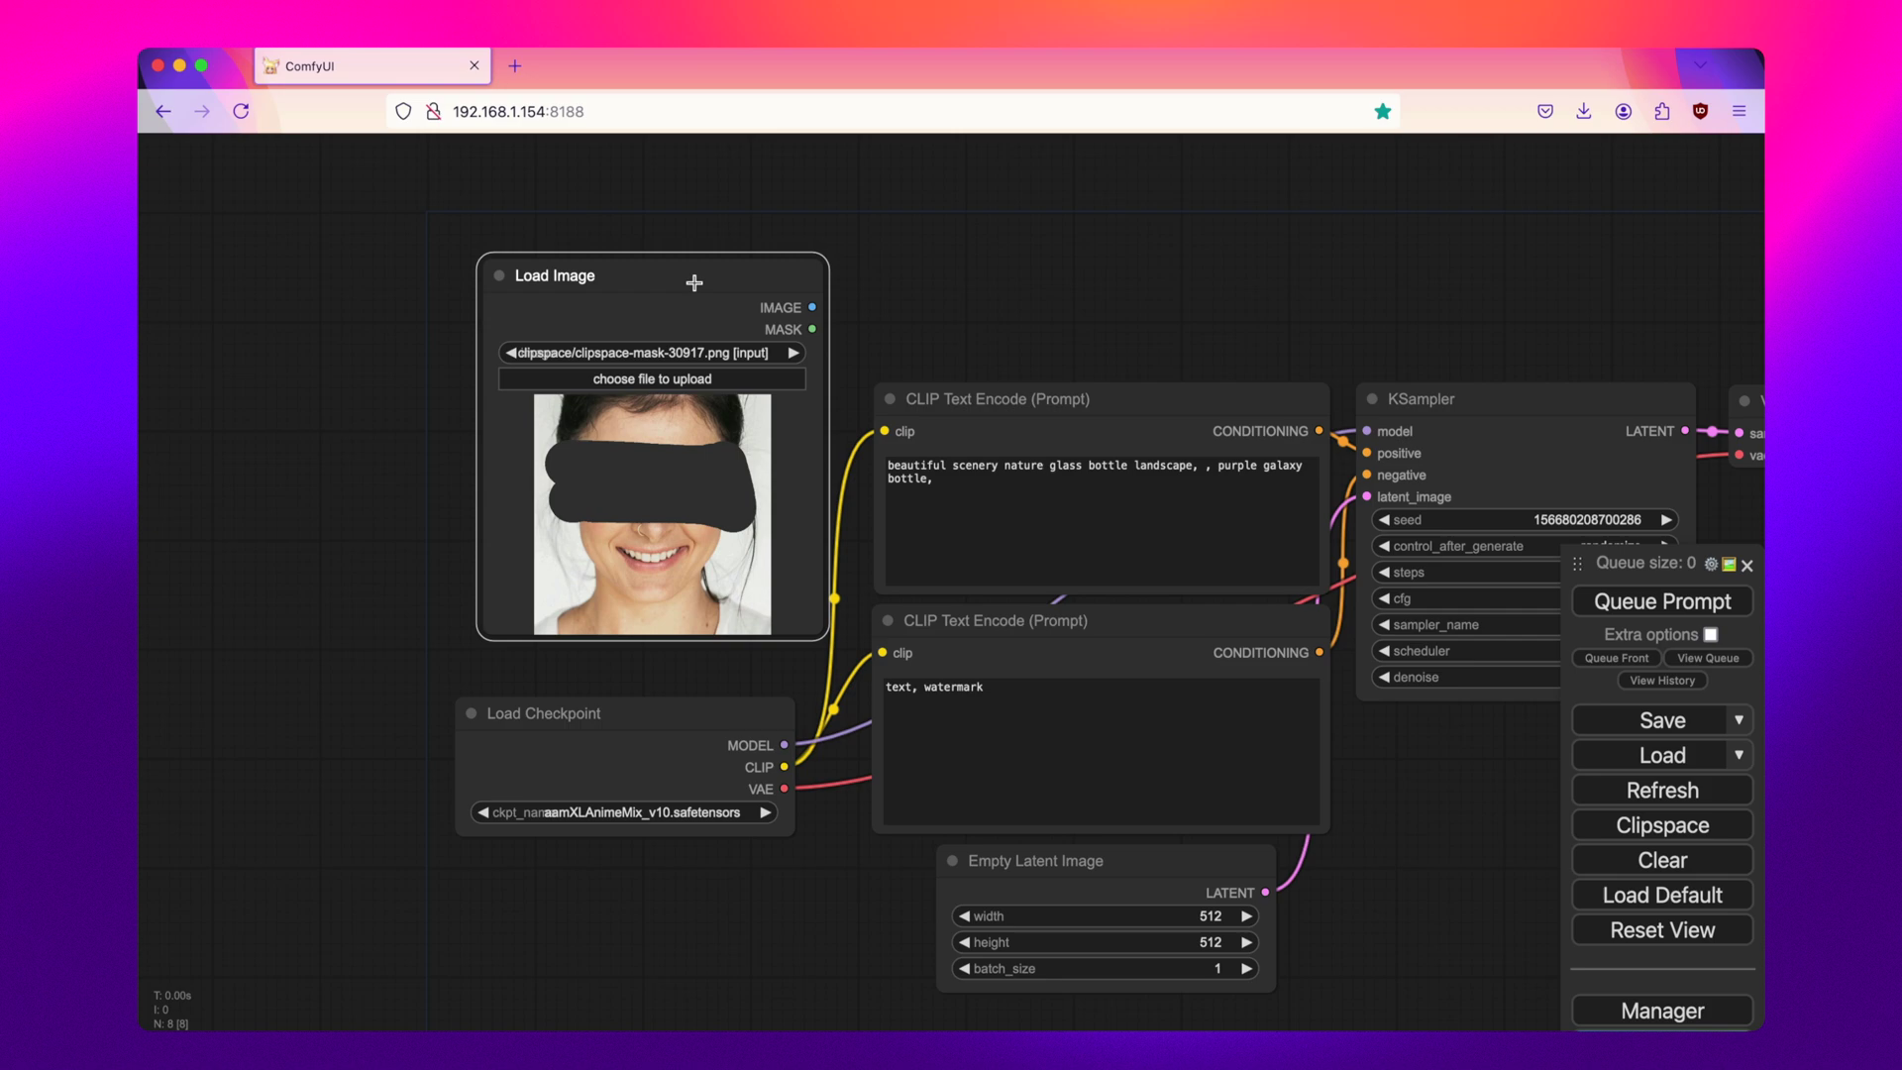
pyautogui.moveTo(691, 280); pyautogui.dragTo(666, 280)
# Add a Gaussian Blur Mask node to the free space above the graph
pyautogui.moveTo(879, 288); pyautogui.dragTo(677, 388)
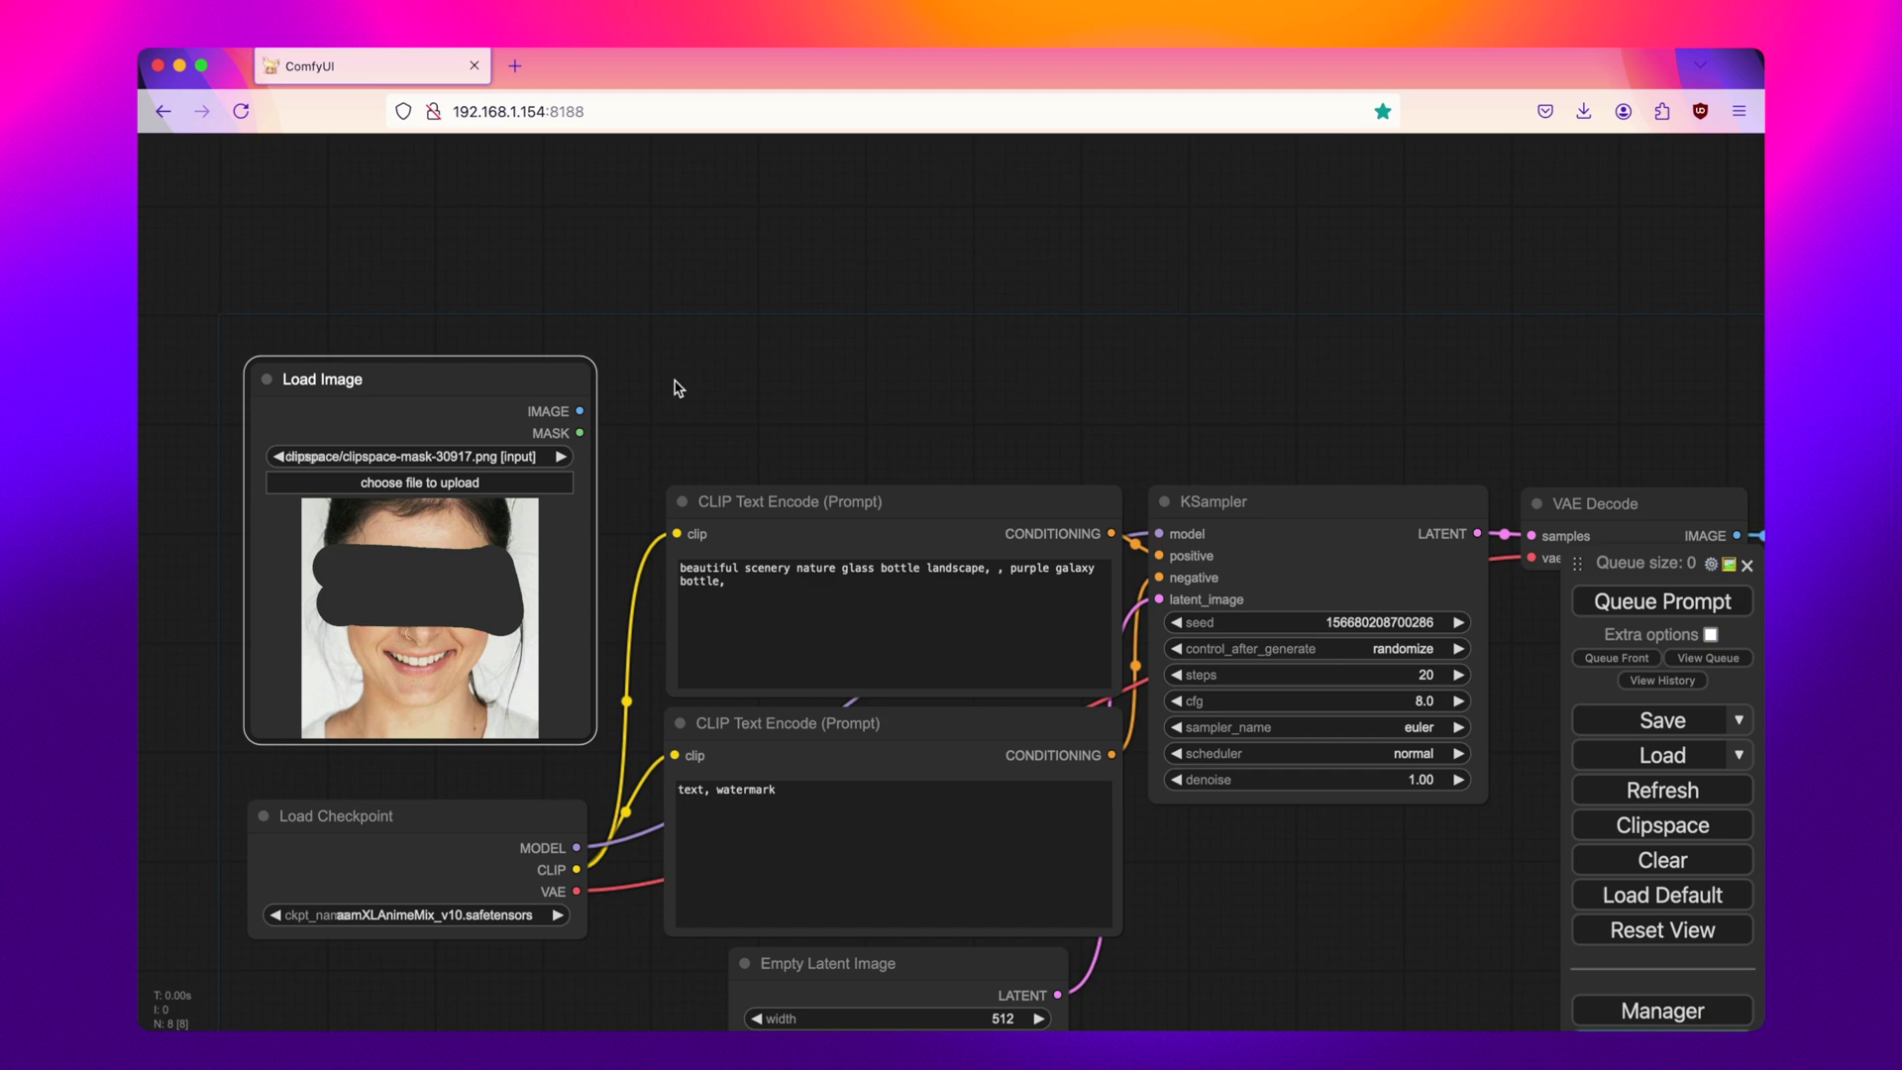
pyautogui.scroll(-1, 728, 301)
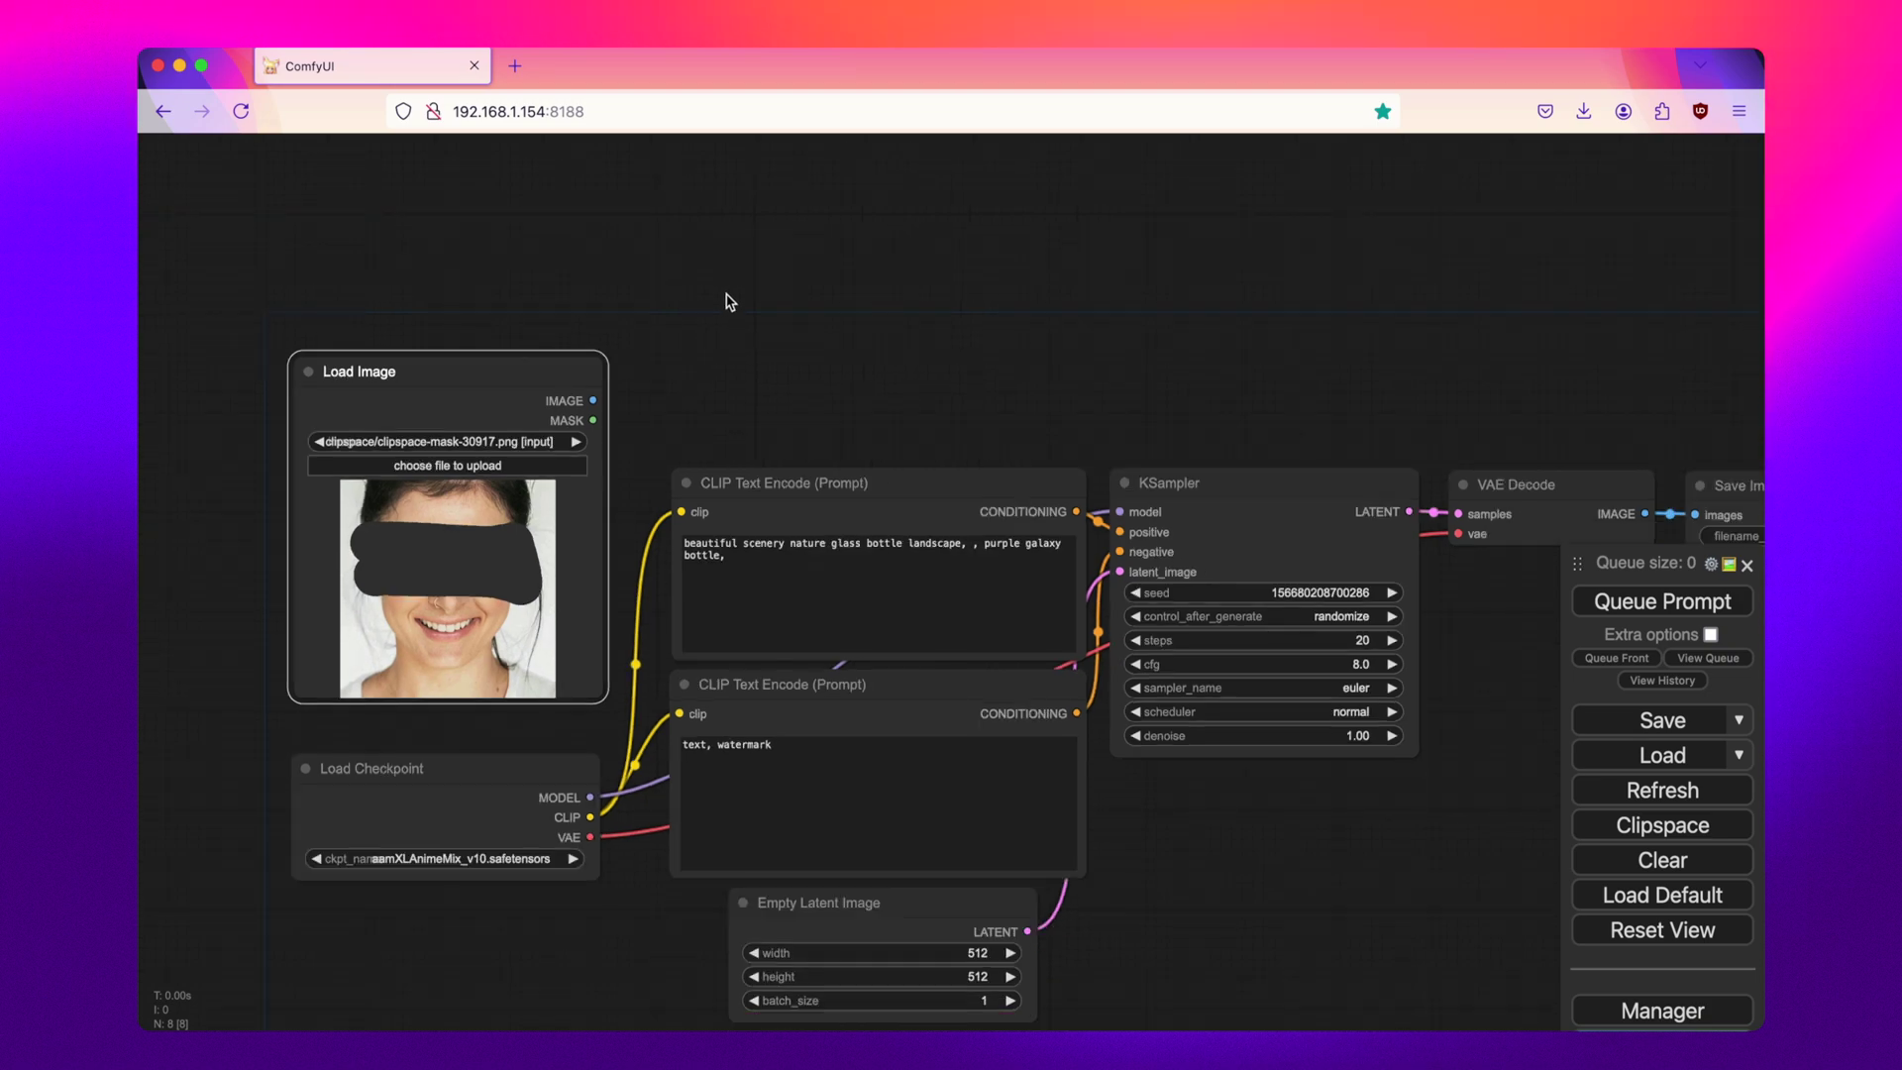
pyautogui.moveTo(775, 268); pyautogui.dragTo(637, 412)
pyautogui.doubleClick(650, 359)
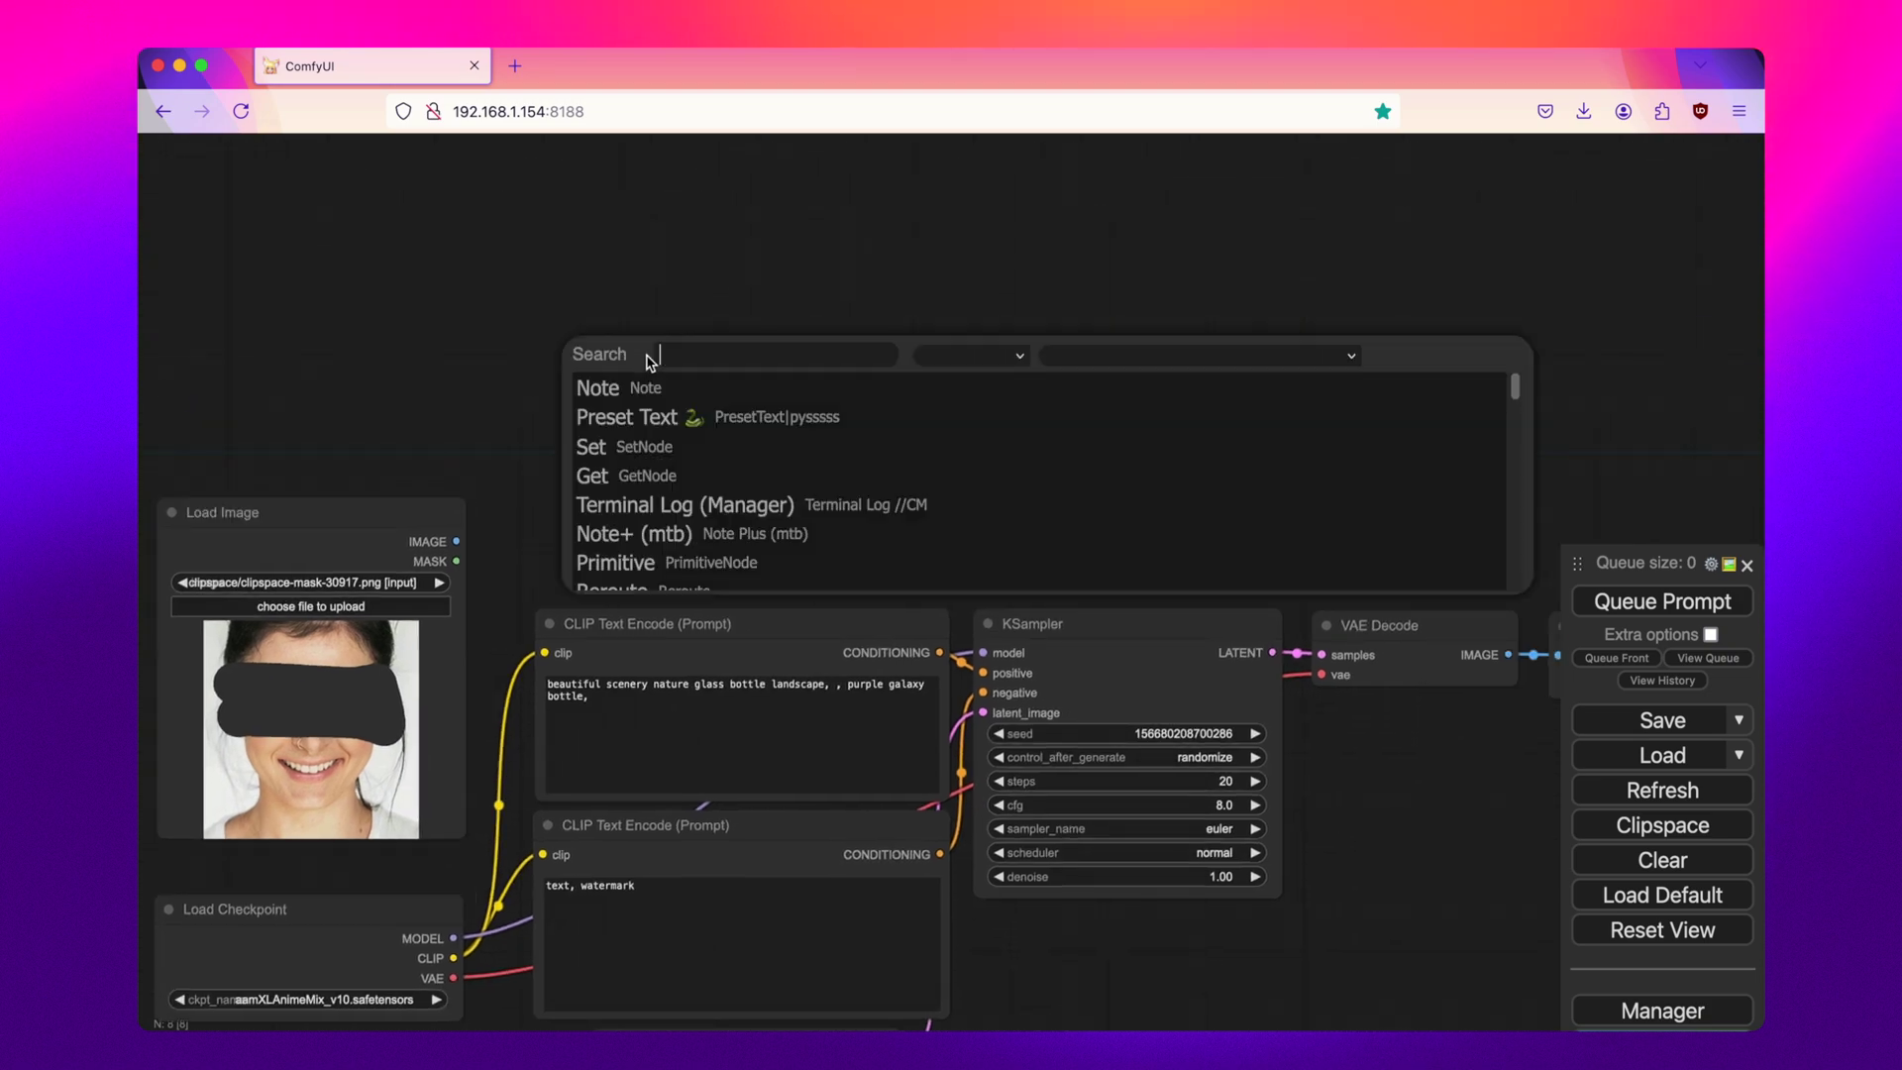
pyautogui.write('gau')
pyautogui.click(509, 276)
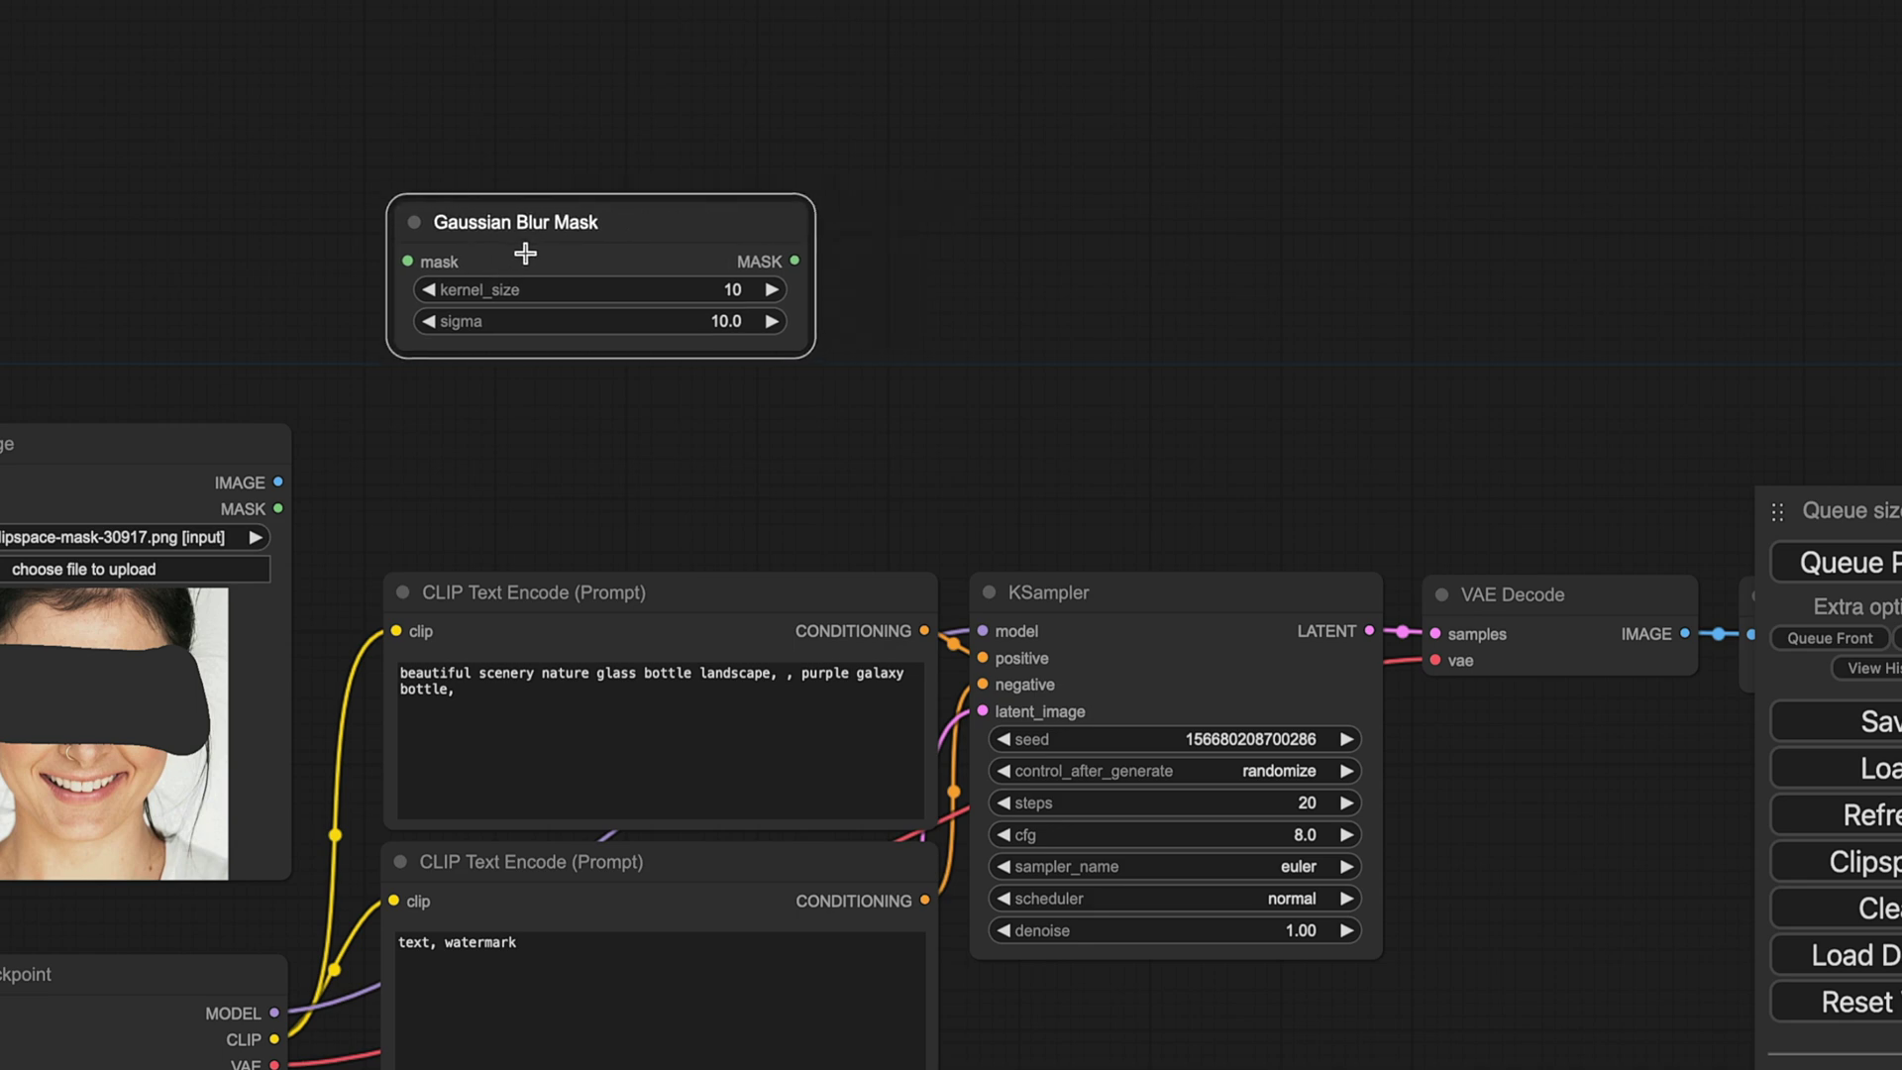
pyautogui.moveTo(525, 254); pyautogui.dragTo(520, 226)
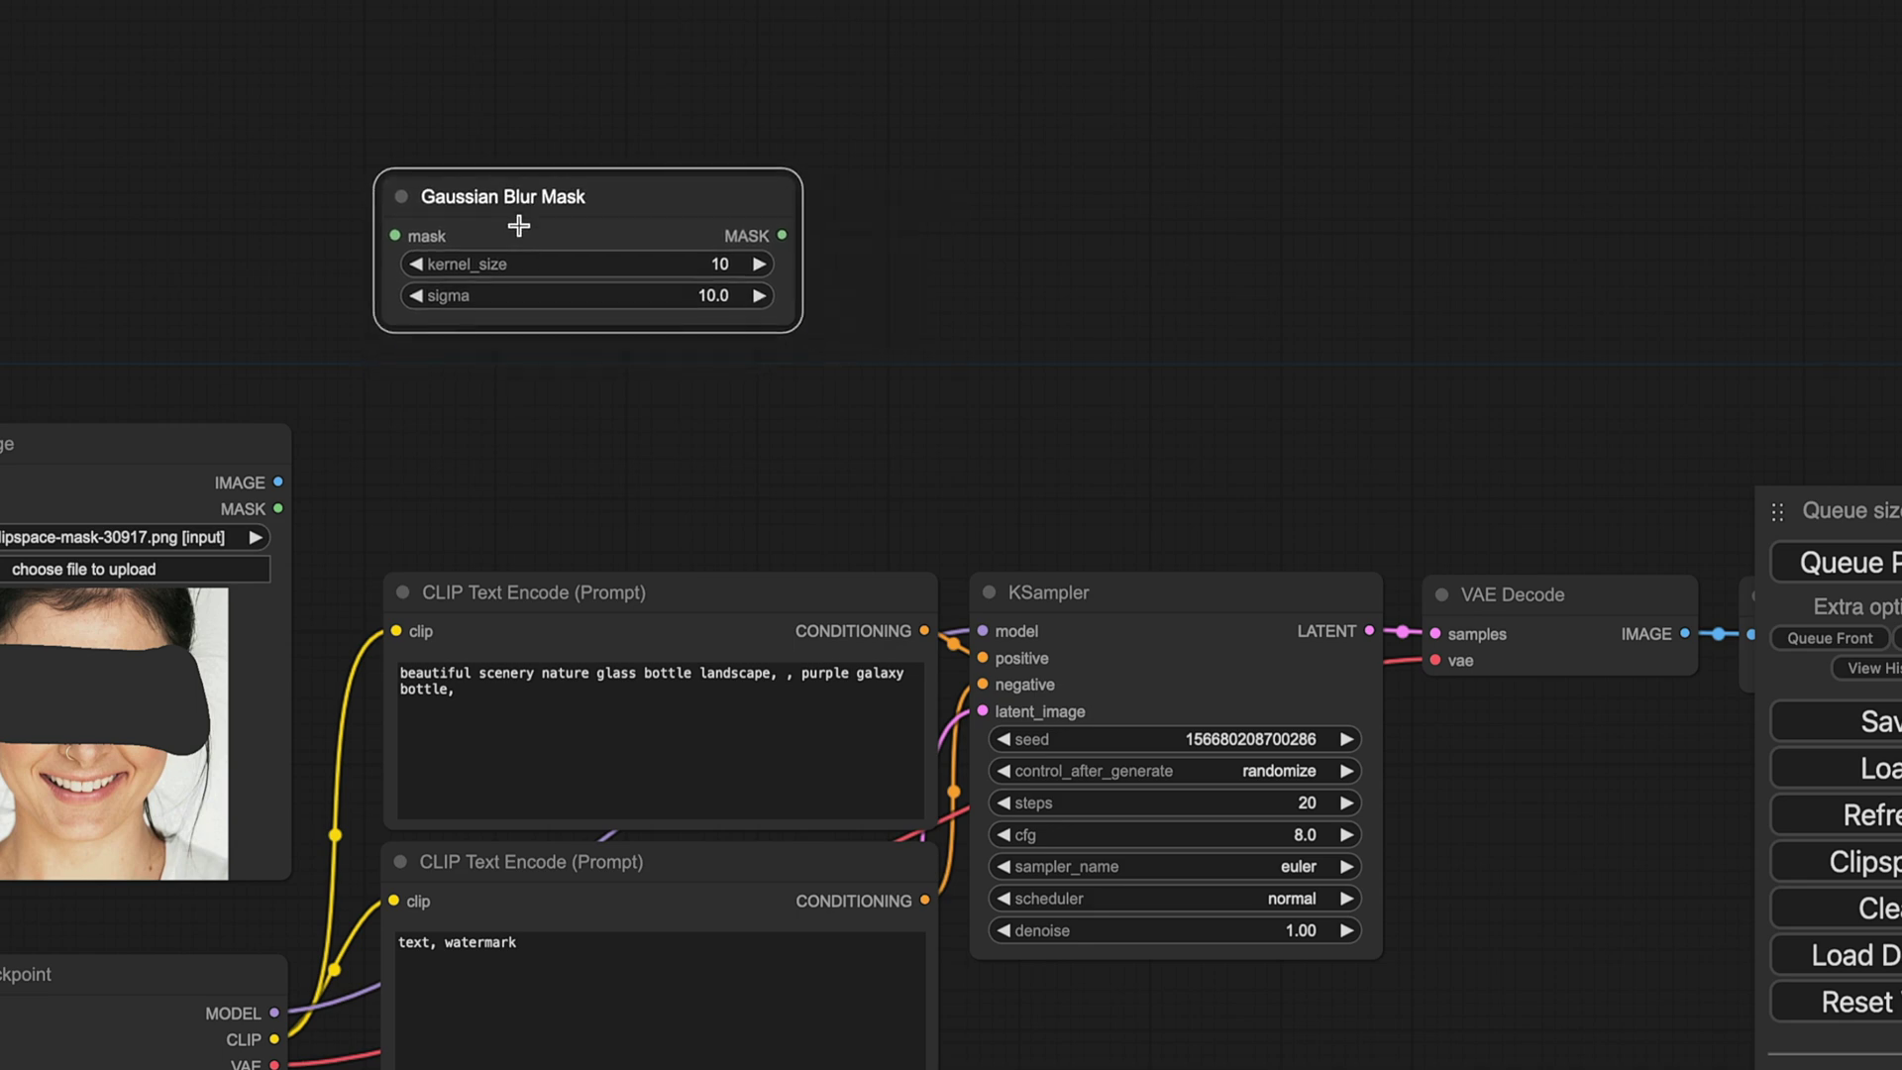
pyautogui.moveTo(568, 208); pyautogui.dragTo(583, 208)
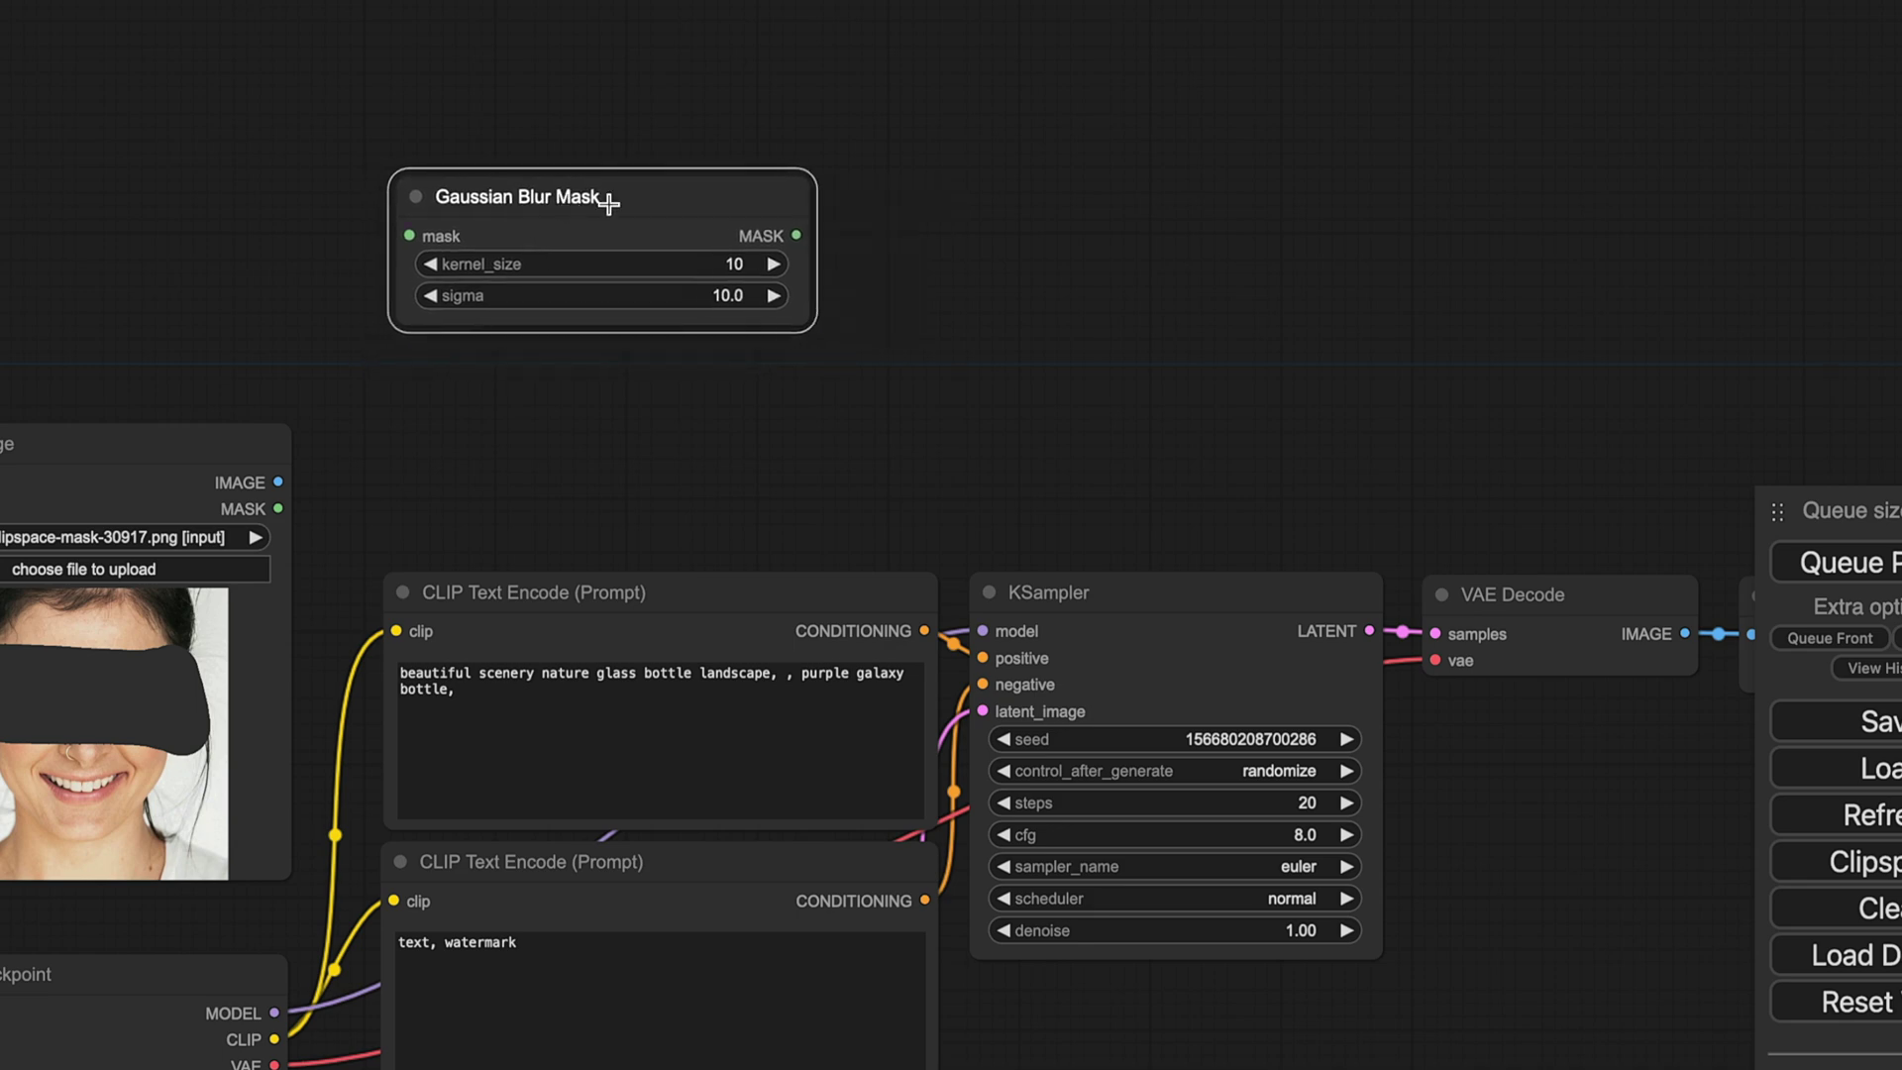
# Add an InpaintModelConditioning node next to the blur node
pyautogui.doubleClick(1056, 210)
pyautogui.write('inpa')
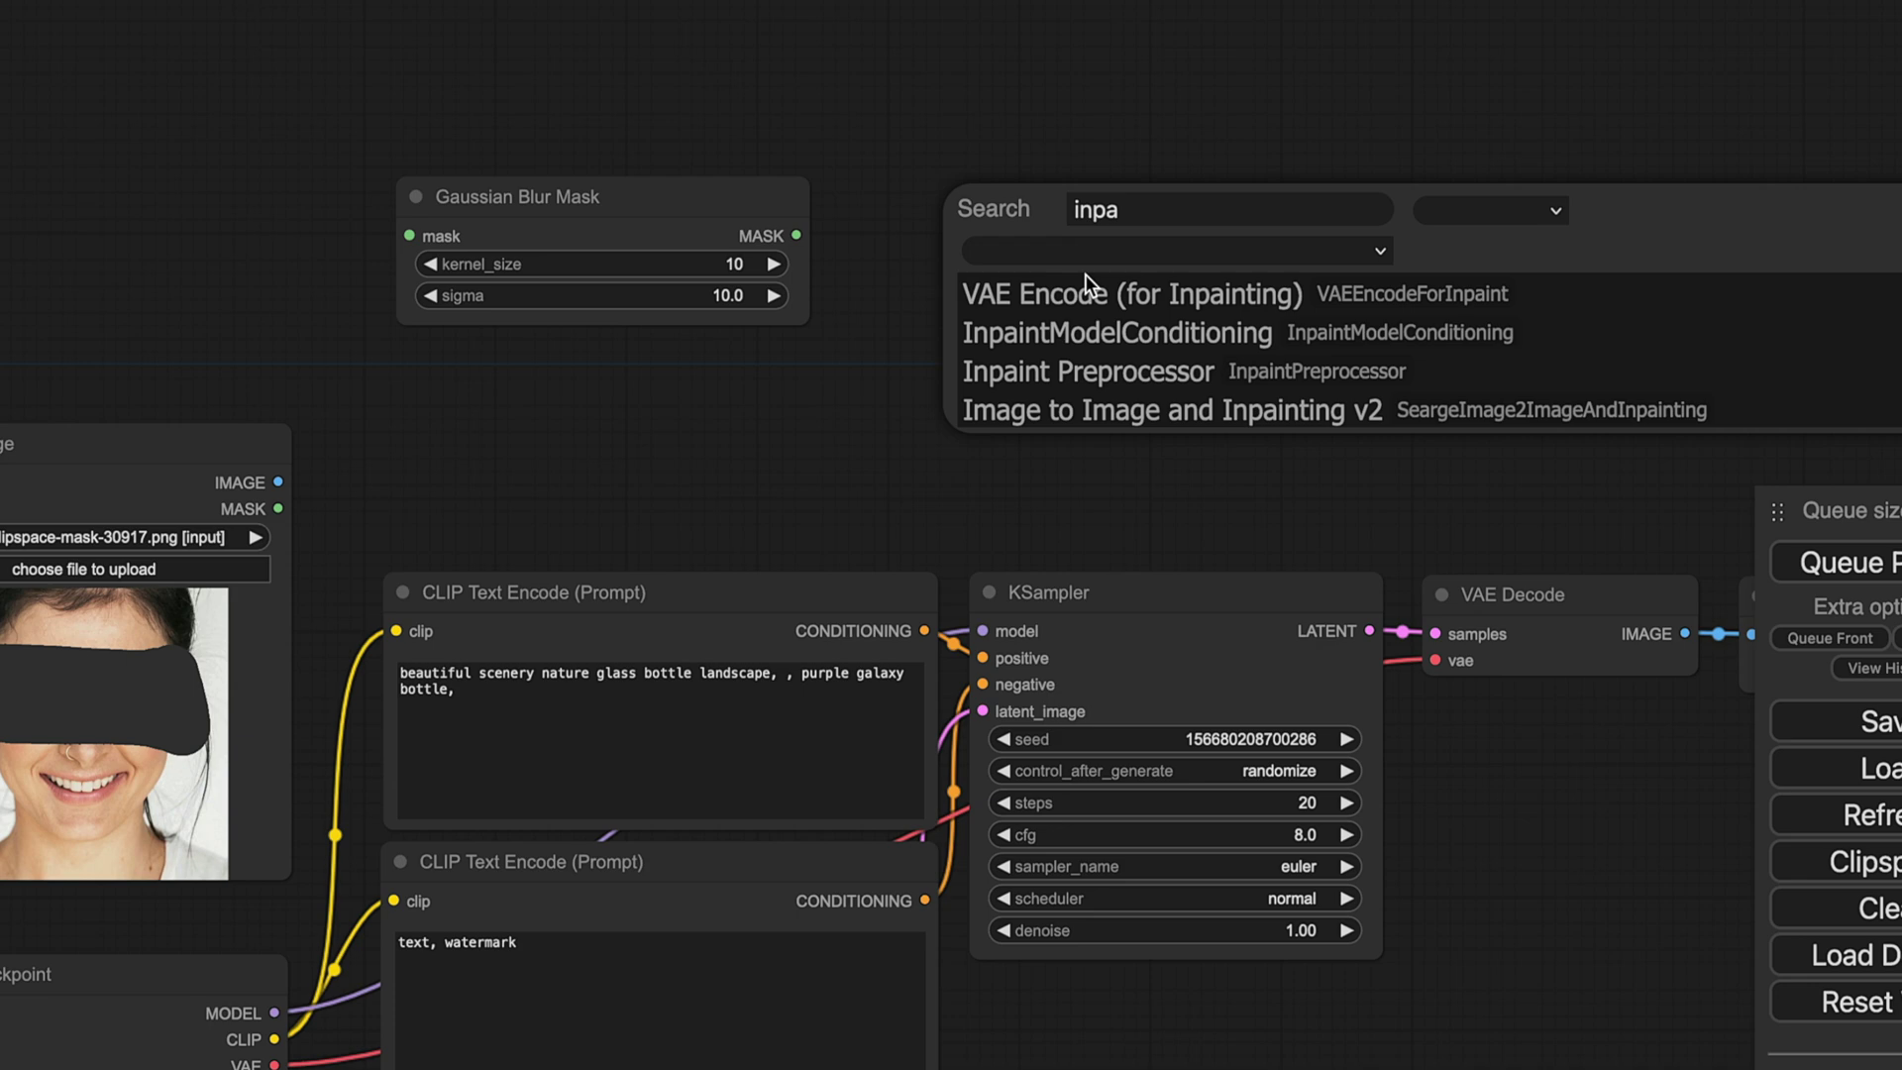
pyautogui.click(1023, 331)
pyautogui.moveTo(1185, 221); pyautogui.dragTo(1007, 225)
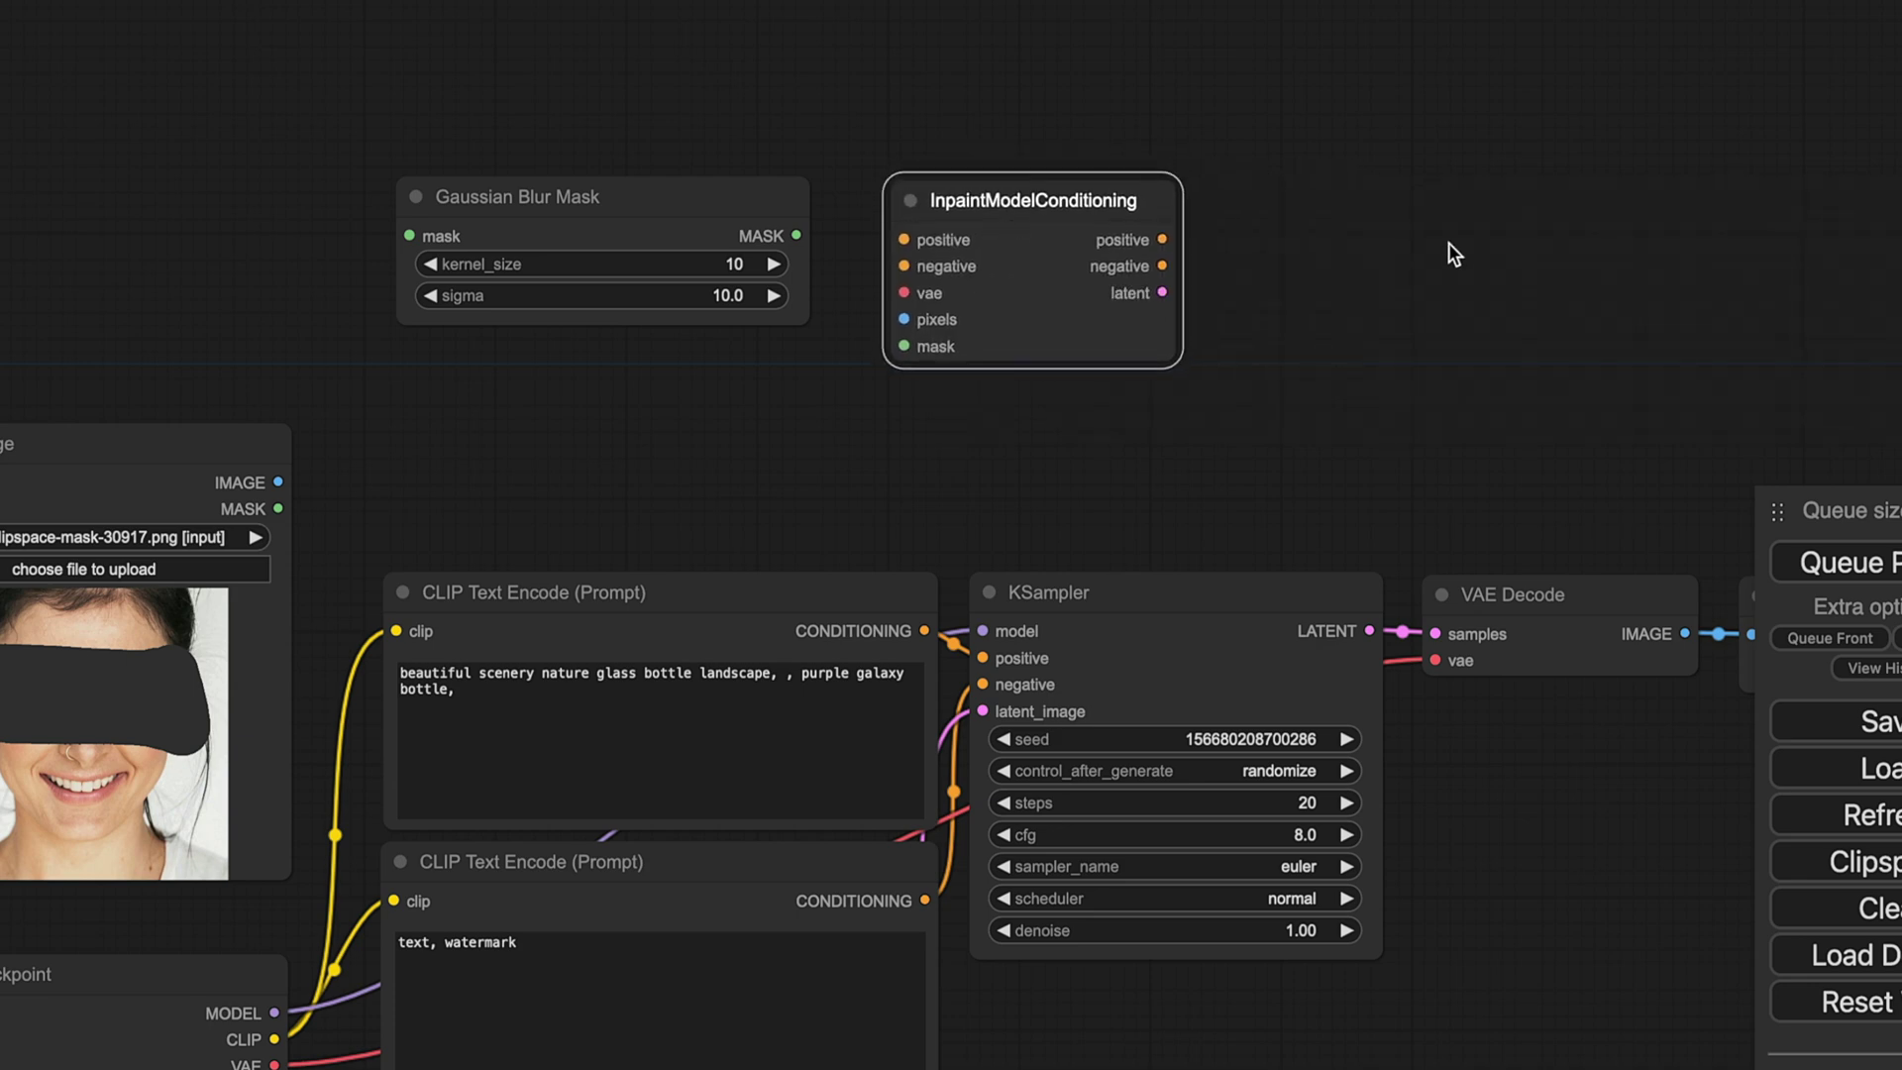
pyautogui.moveTo(1449, 242); pyautogui.dragTo(1189, 244)
# Add a Differential Diffusion node from the 'diff' search
pyautogui.doubleClick(1088, 204)
pyautogui.write('diff')
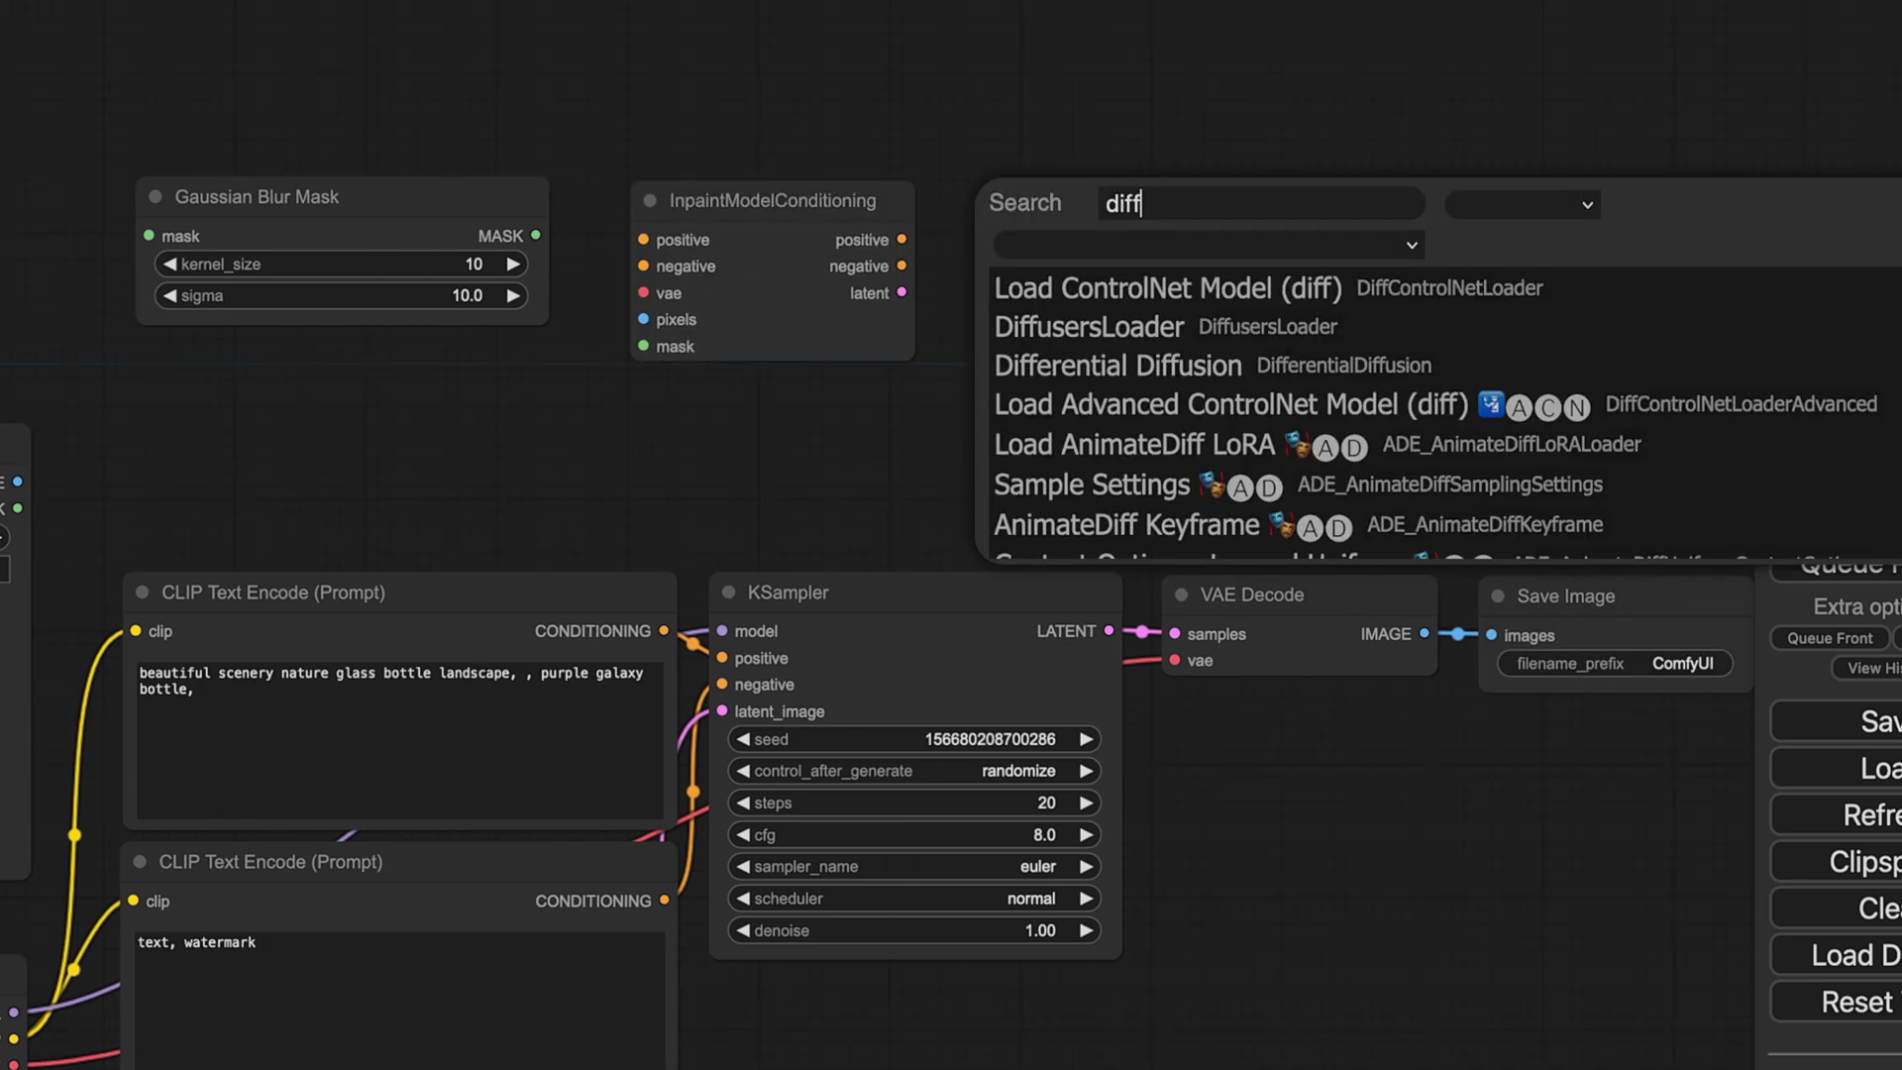
pyautogui.press('Down')
pyautogui.press('Down')
pyautogui.press('Return')
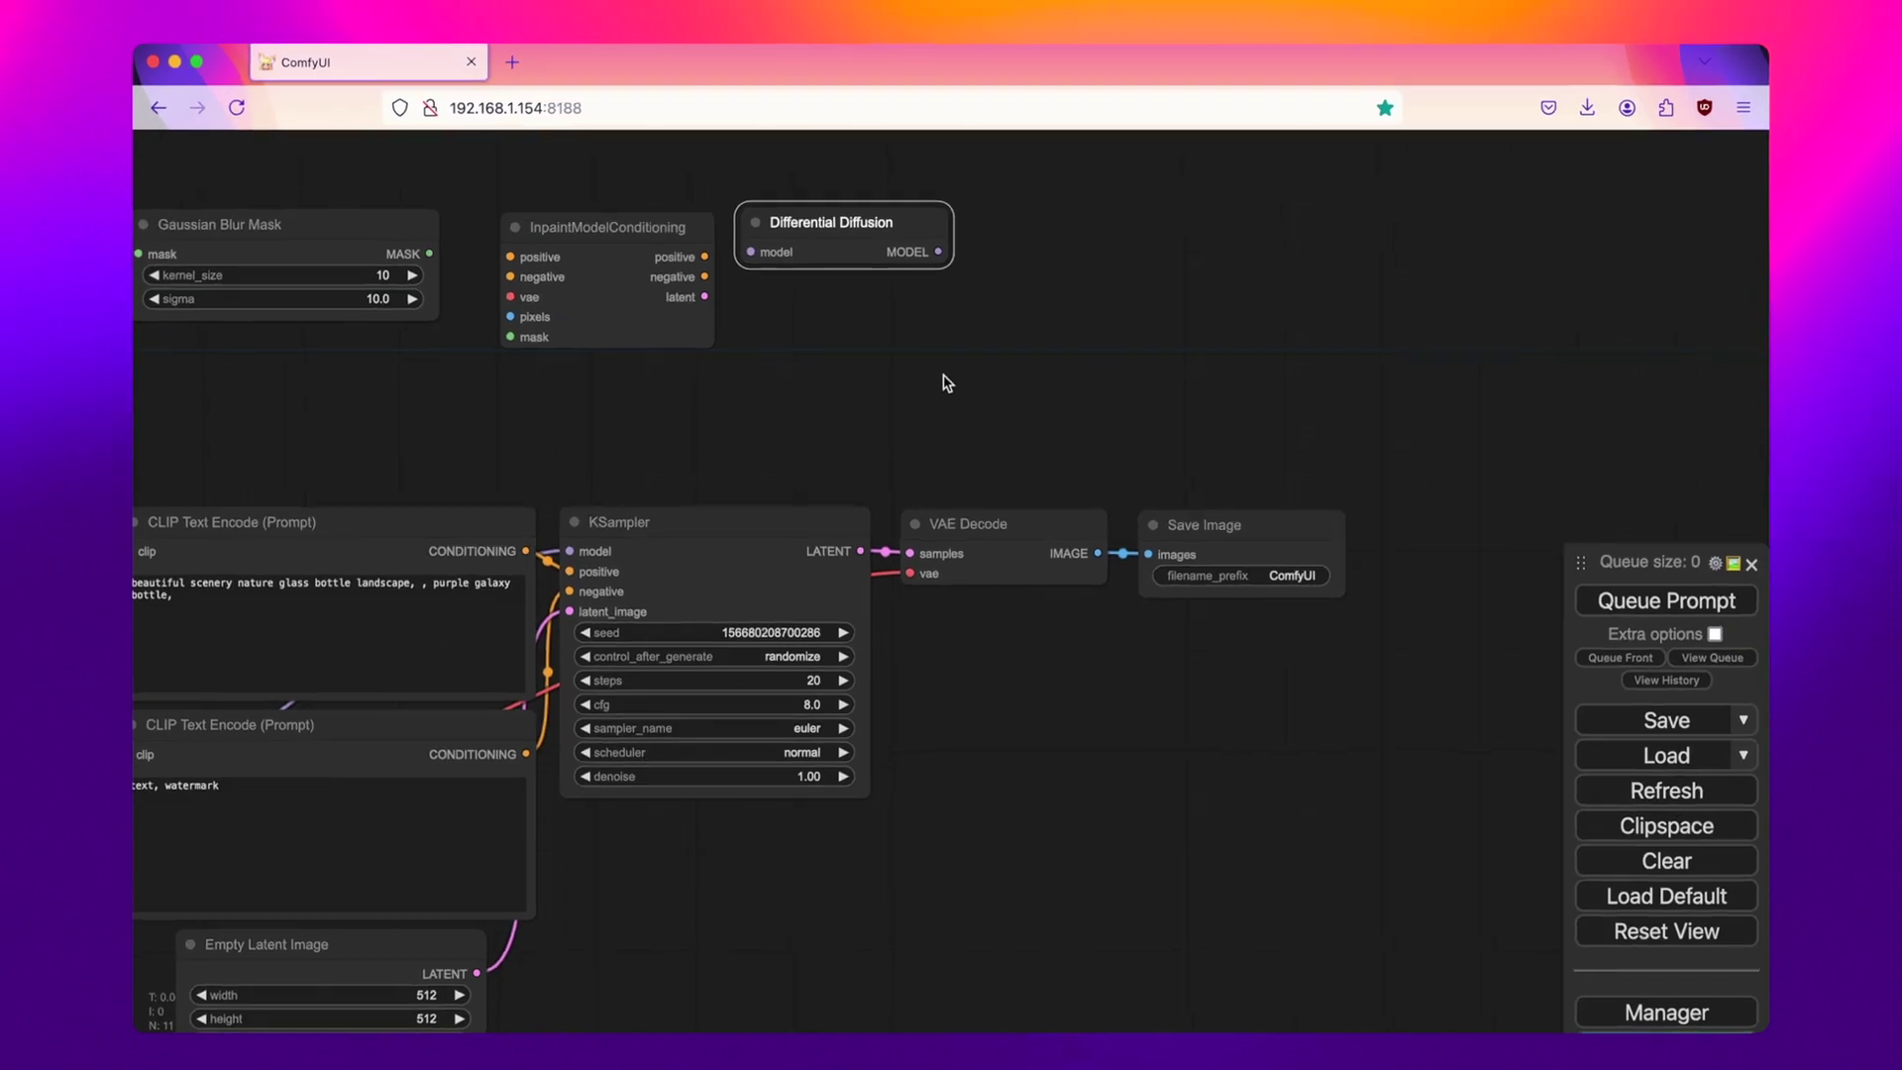
# Move KSampler, VAE Decode and Save Image right and arrange the new nodes beside the prompts
pyautogui.click(998, 586)
pyautogui.keyDown('shift'); pyautogui.click(1282, 600); pyautogui.keyUp('shift')
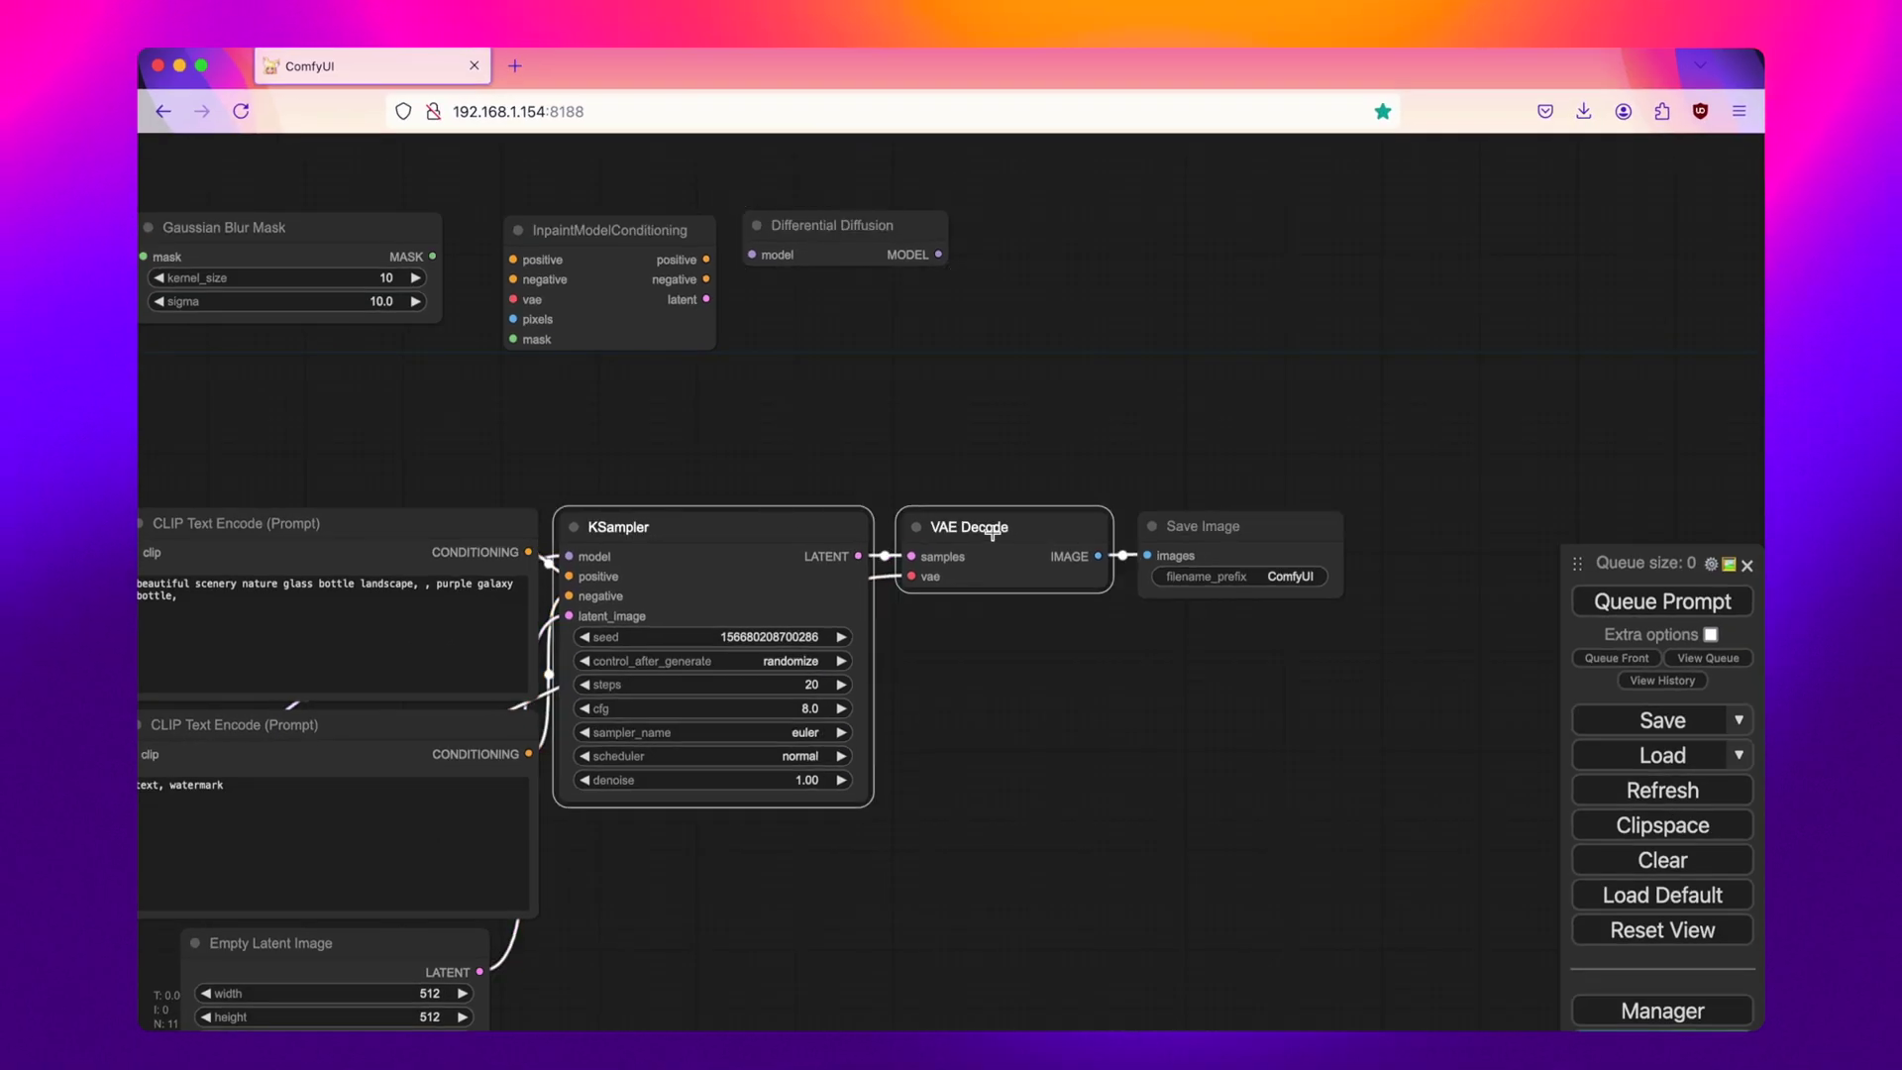
pyautogui.keyDown('shift'); pyautogui.click(1172, 529); pyautogui.keyUp('shift')
pyautogui.moveTo(1172, 529); pyautogui.dragTo(1539, 530)
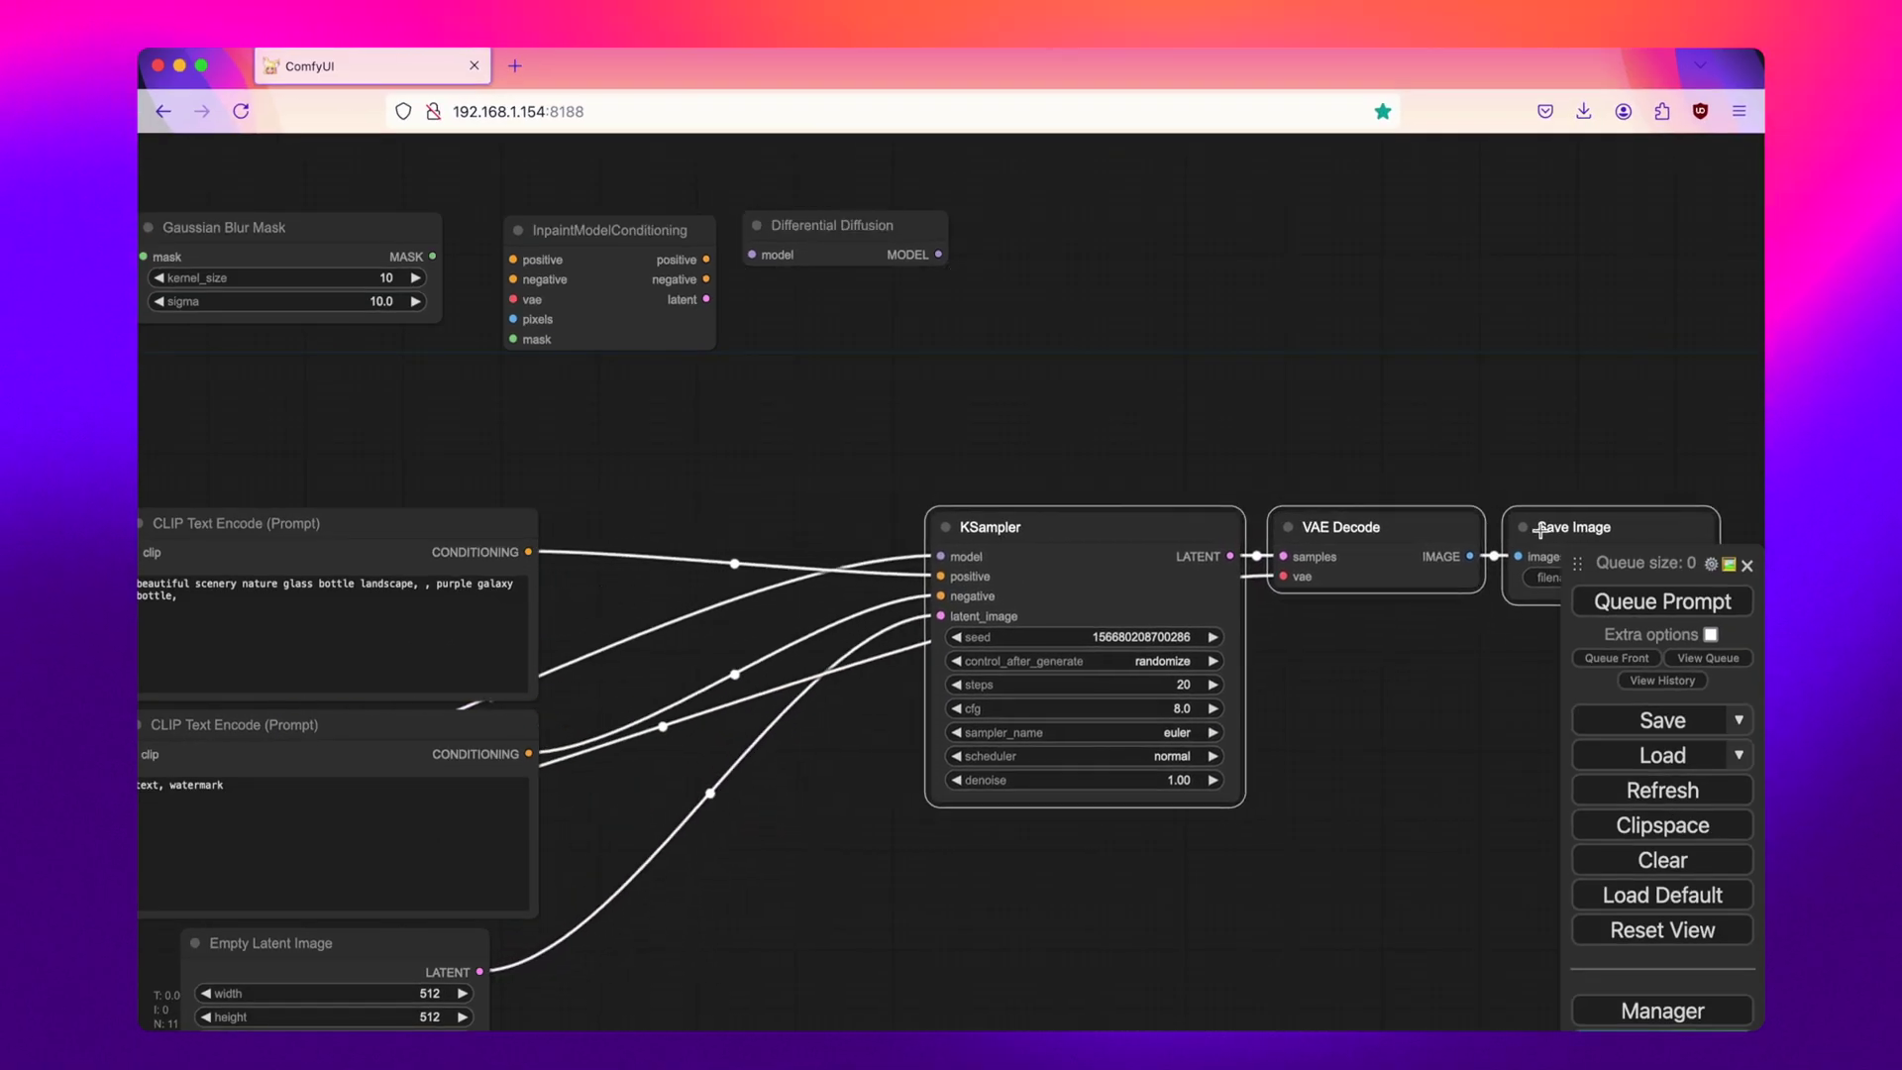
pyautogui.click(1274, 400)
pyautogui.moveTo(597, 265); pyautogui.dragTo(692, 552)
pyautogui.moveTo(869, 218); pyautogui.dragTo(726, 419)
pyautogui.hscroll(-10, 819, 352)
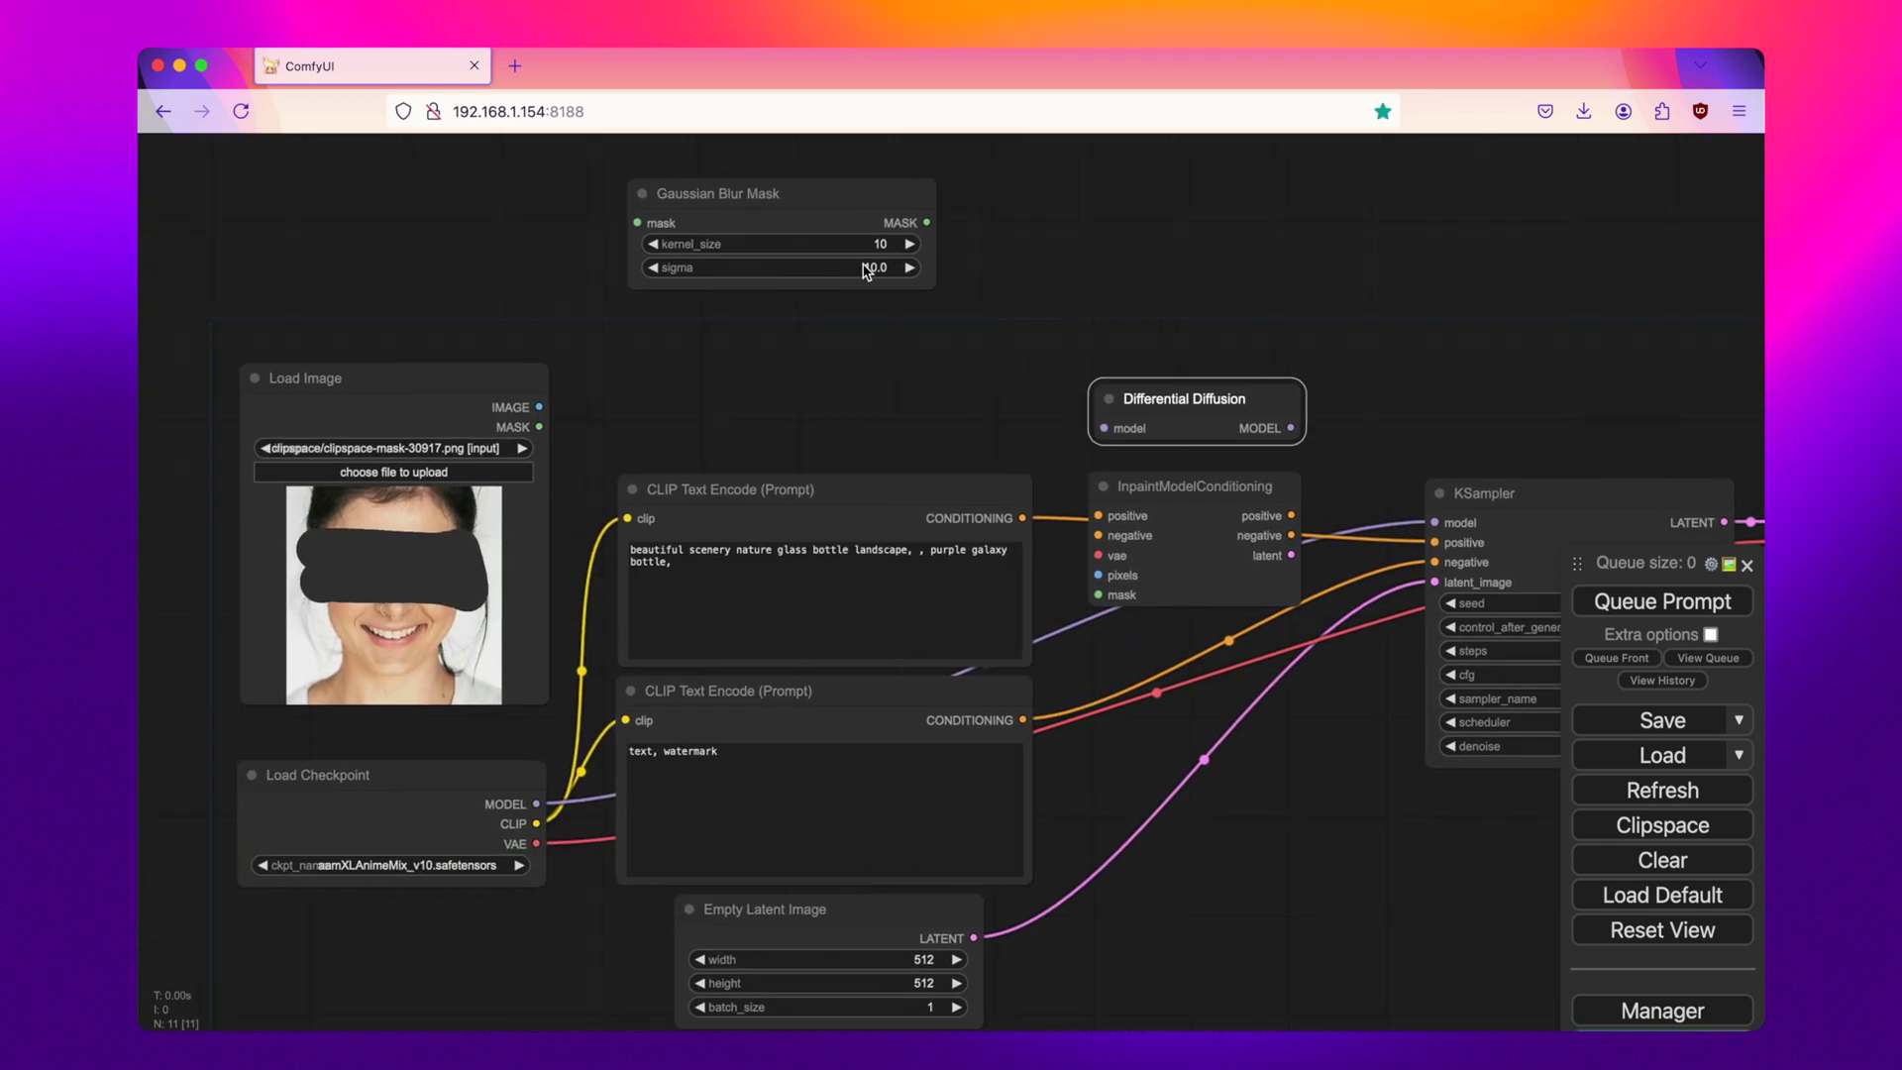
pyautogui.moveTo(790, 215); pyautogui.dragTo(745, 263)
# Link Load Image's MASK to Gaussian Blur Mask and set kernel_size 100, sigma 50
pyautogui.moveTo(539, 427); pyautogui.dragTo(593, 260)
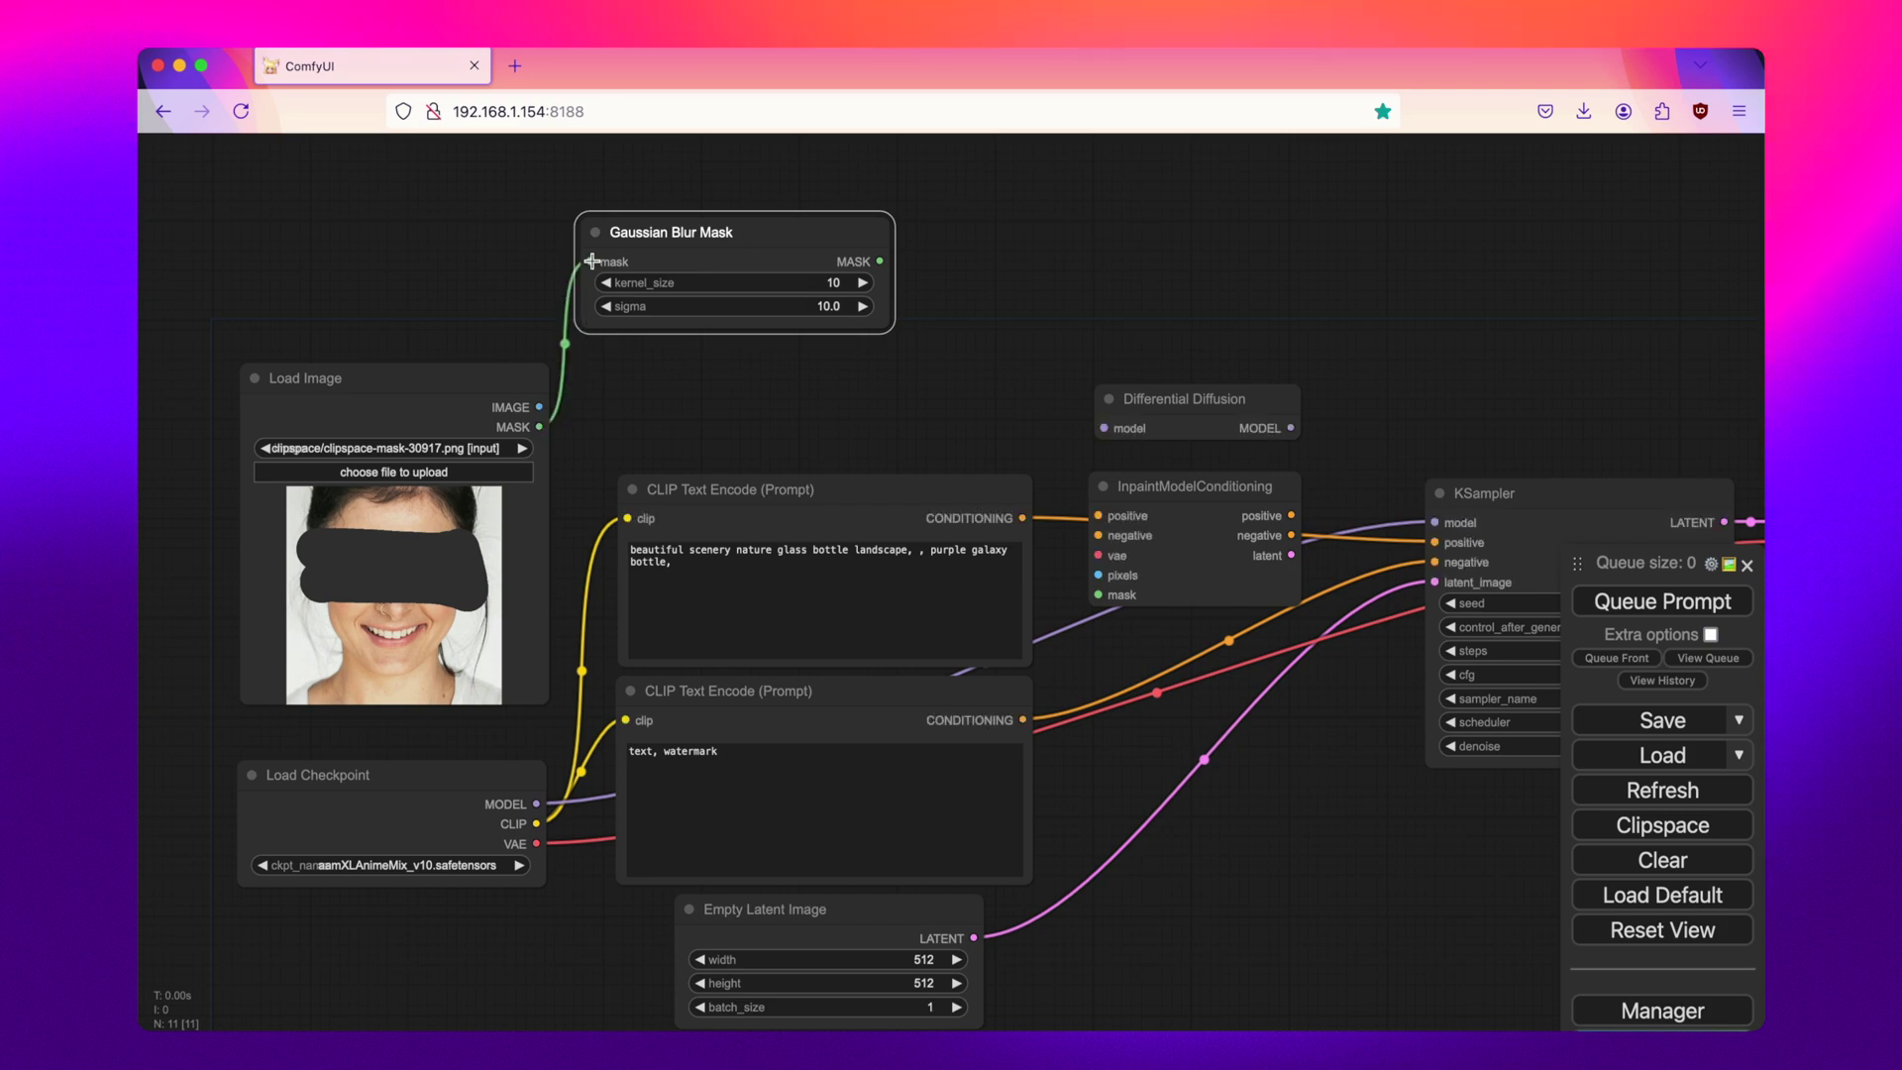
pyautogui.click(797, 286)
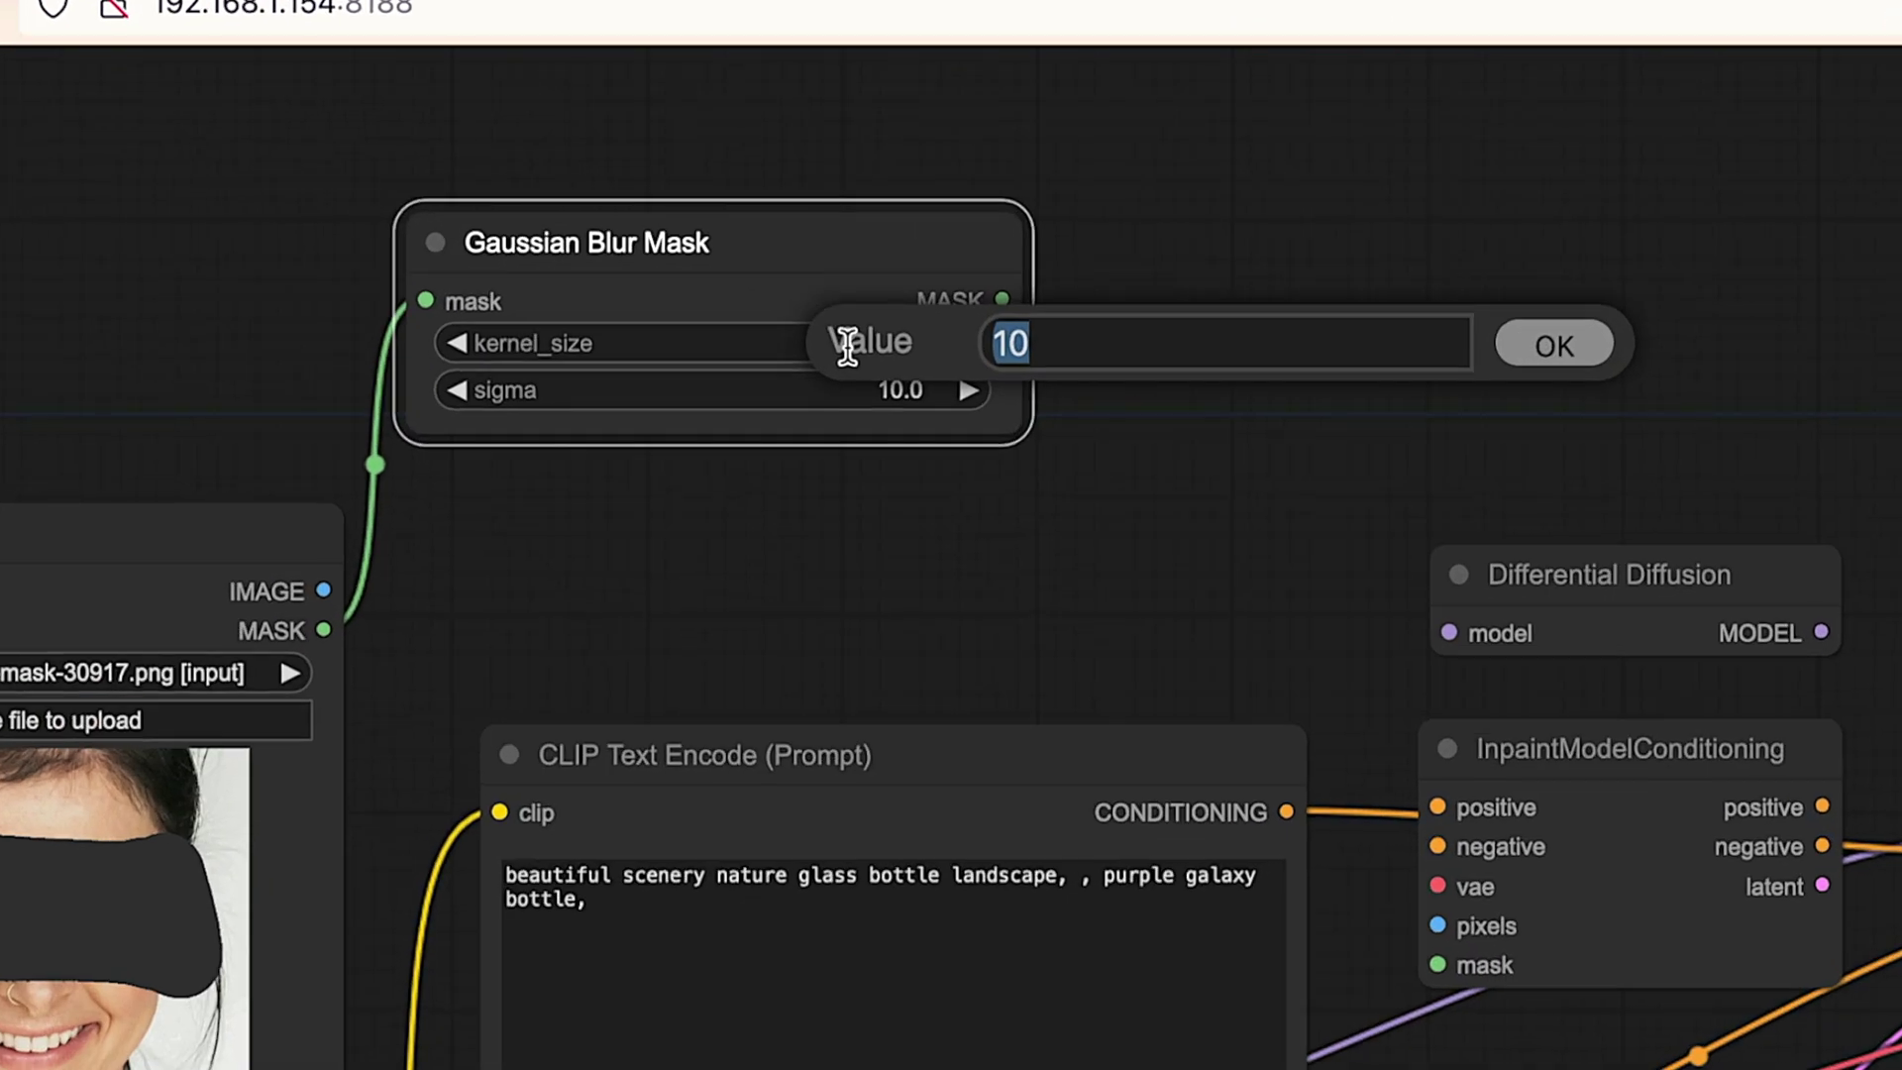
pyautogui.write('100')
pyautogui.press('Return')
pyautogui.click(883, 393)
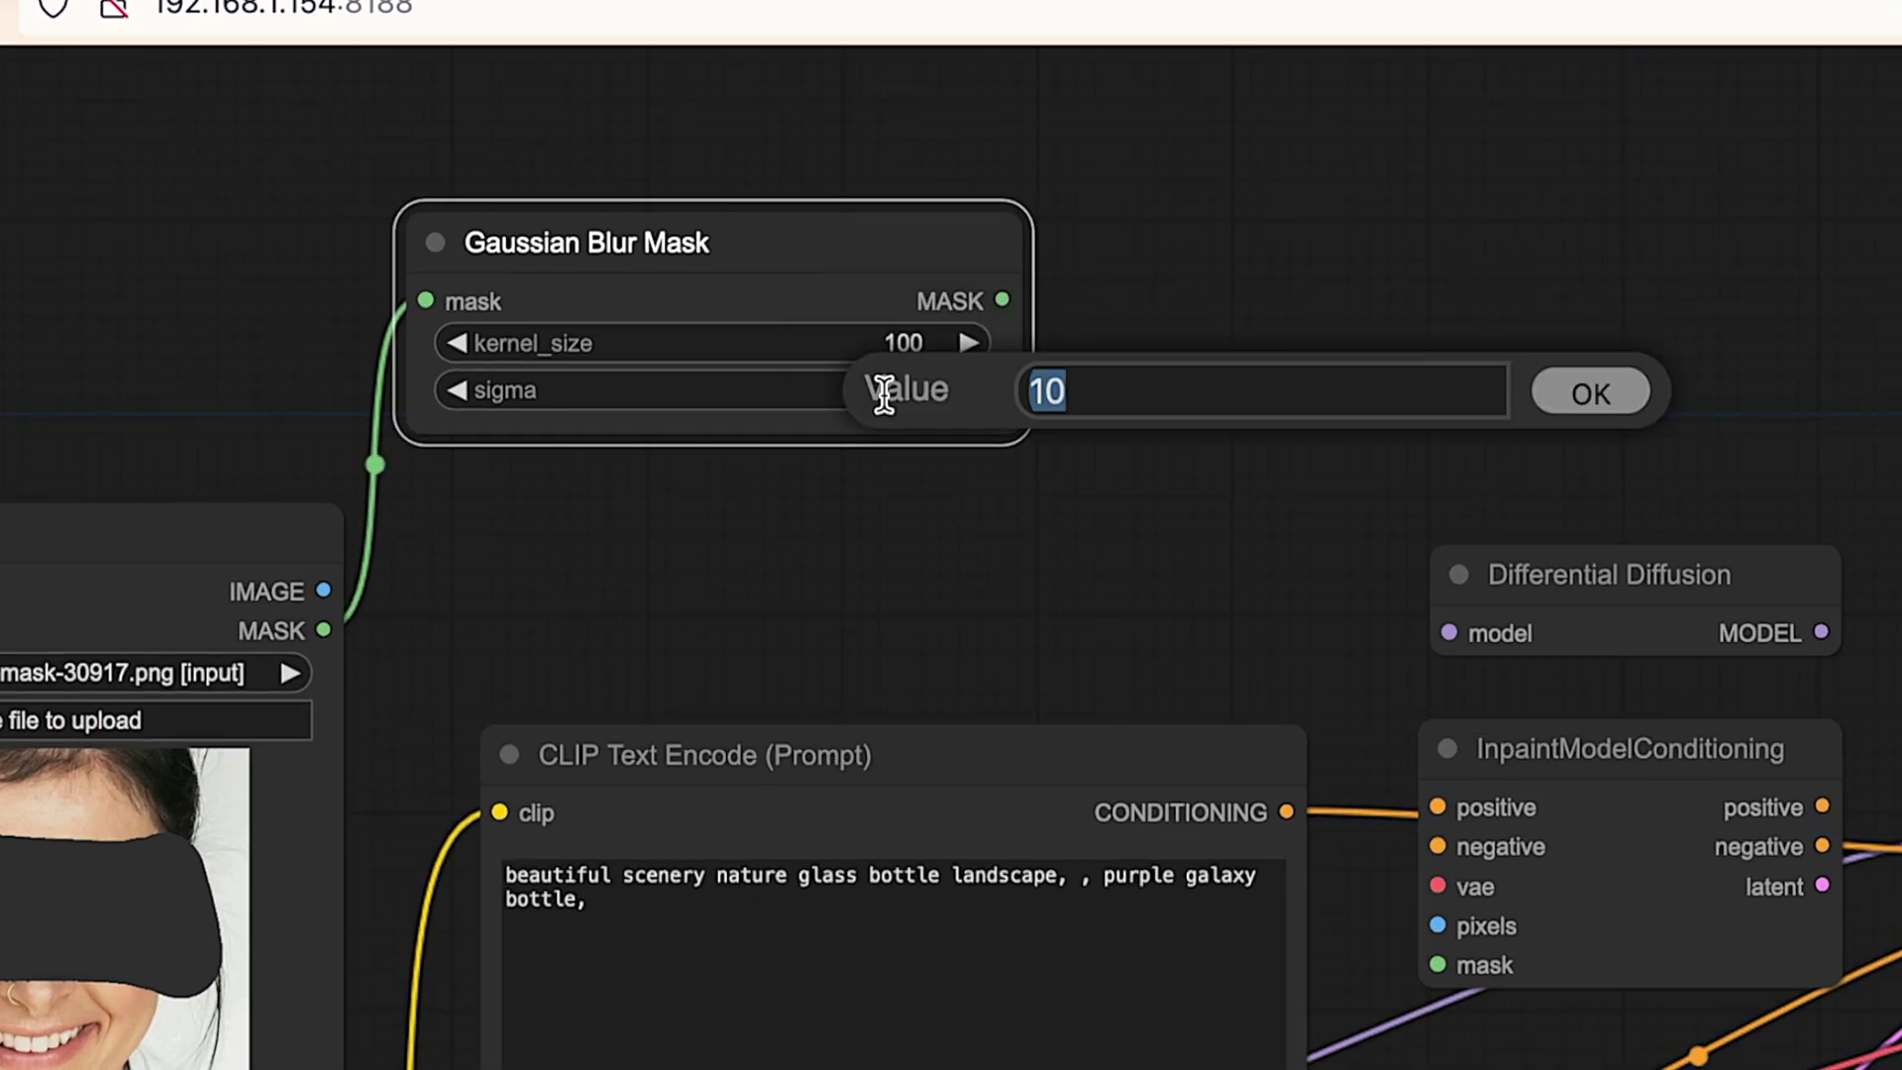
pyautogui.write('50')
pyautogui.press('Return')
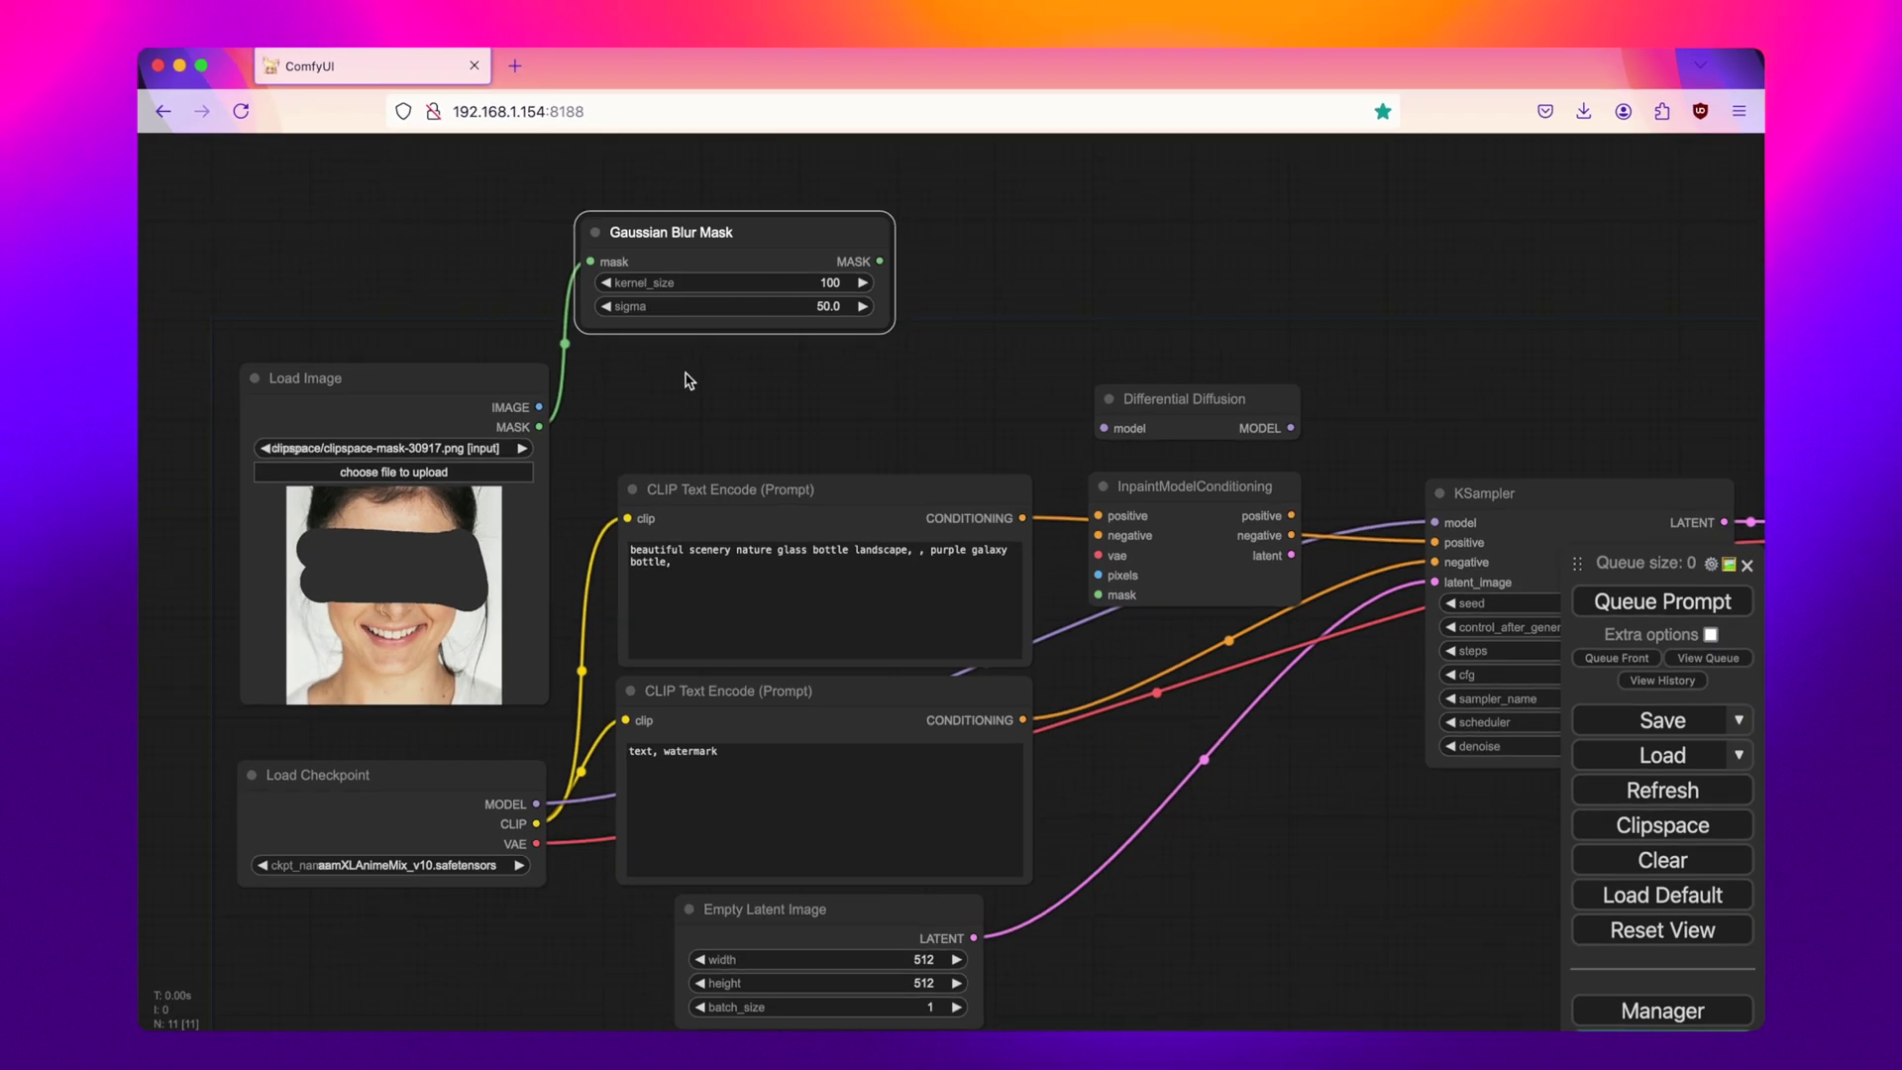
# Add Convert Mask to Image fed by the blurred mask and attach a Preview Image to its output
pyautogui.doubleClick(690, 382)
pyautogui.write('conv')
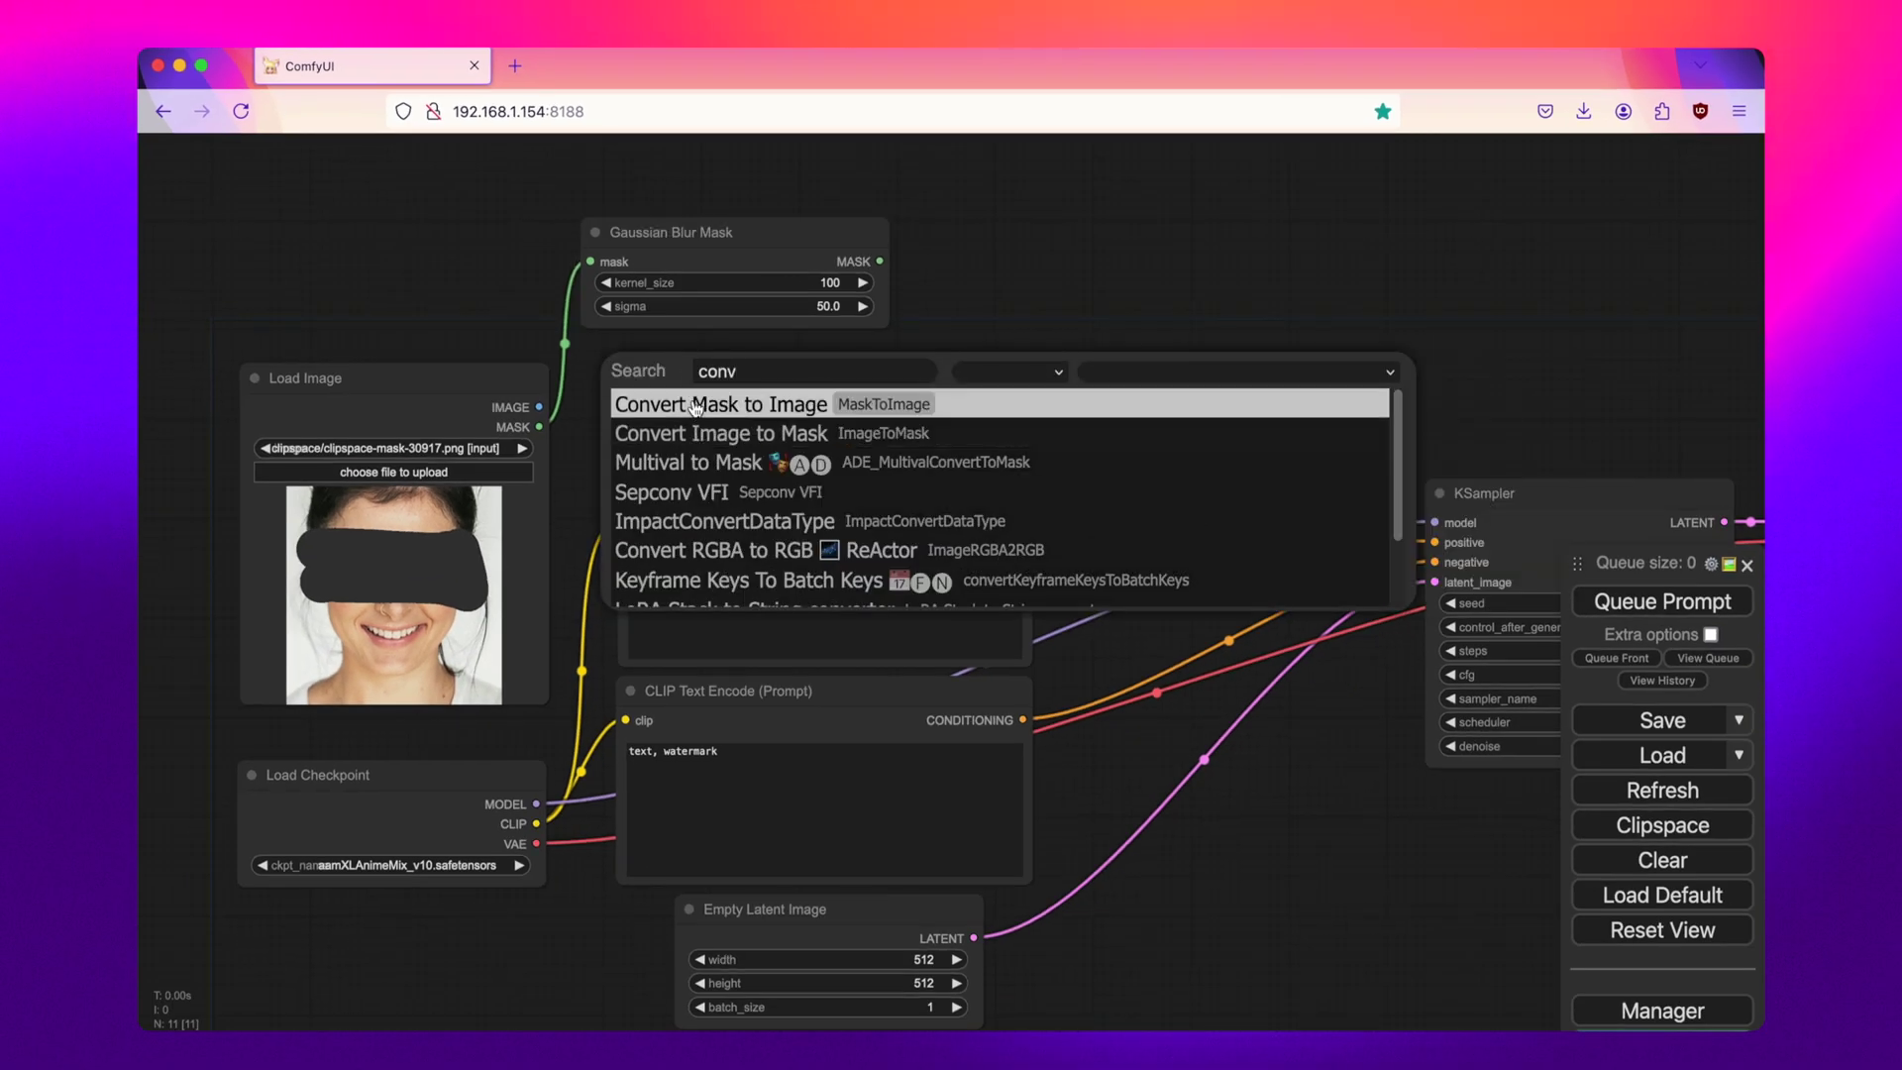
pyautogui.click(699, 404)
pyautogui.click(691, 361)
pyautogui.moveTo(691, 361); pyautogui.dragTo(683, 361)
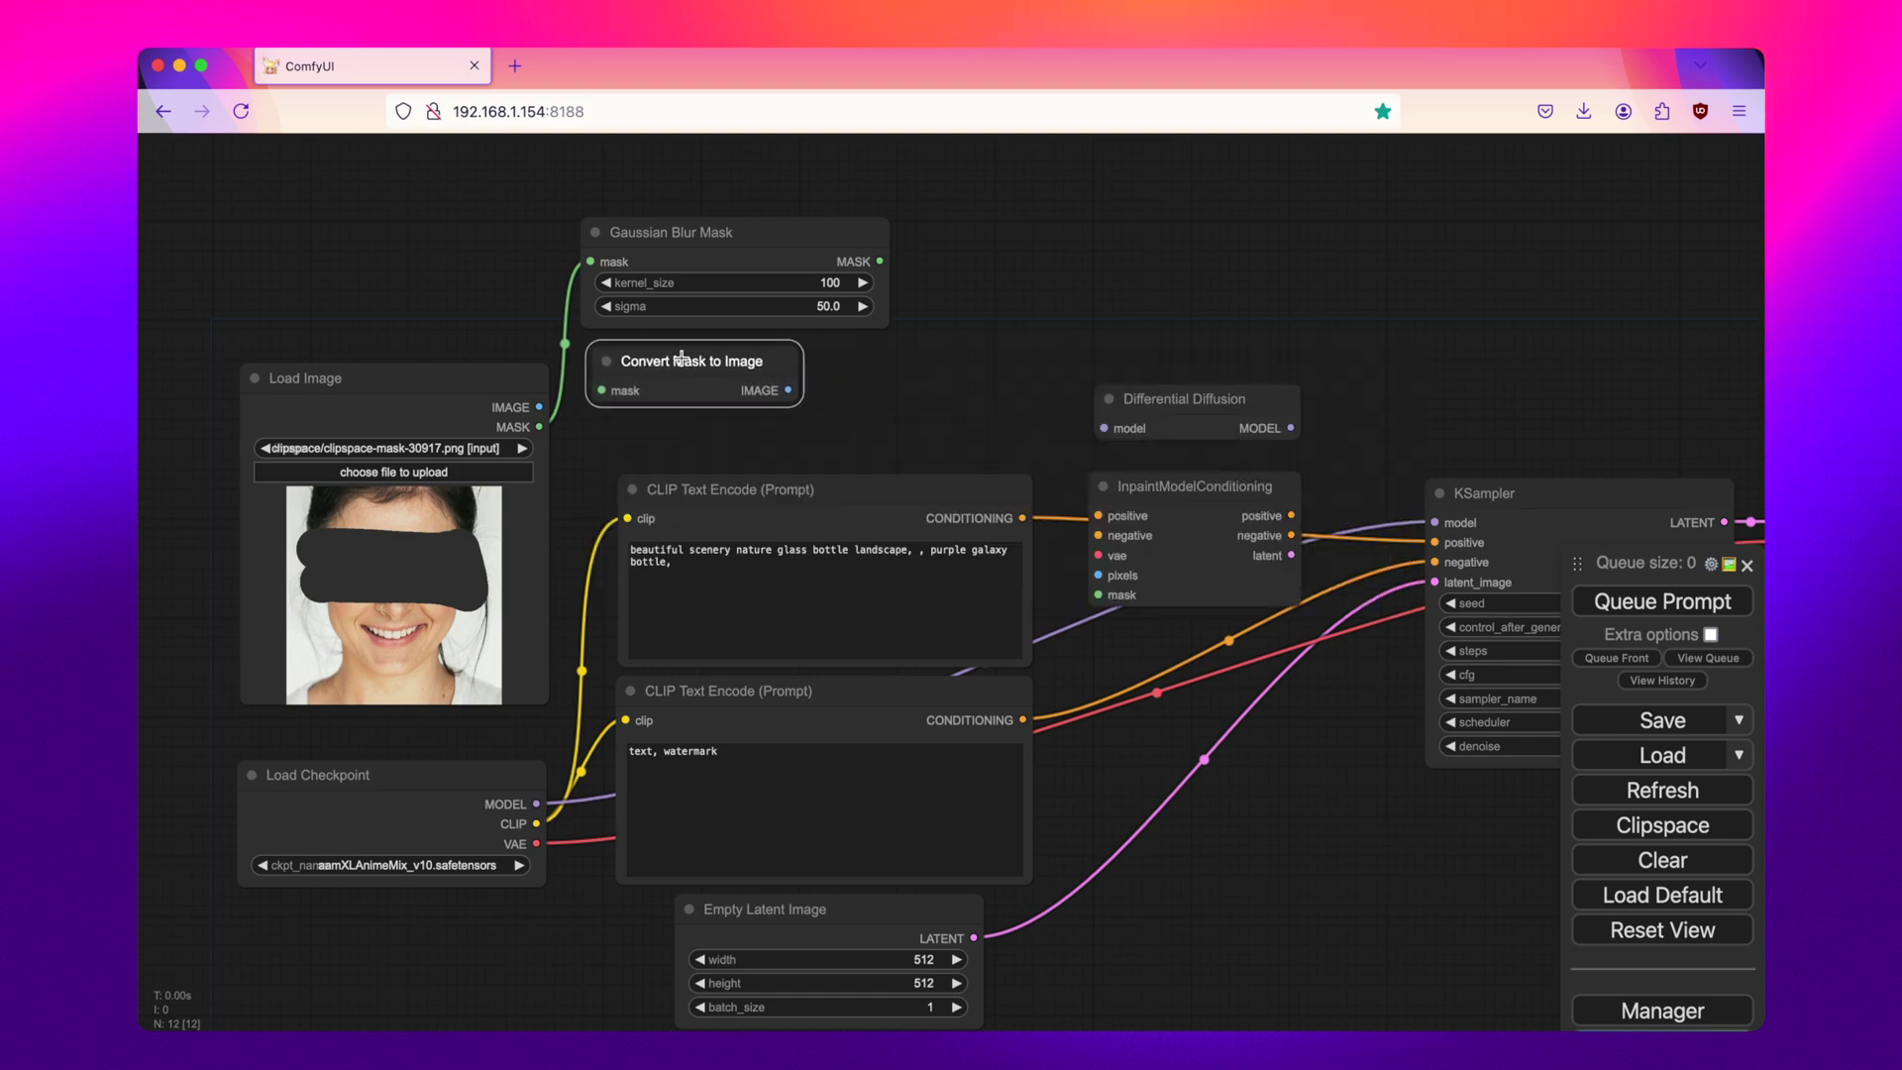
pyautogui.moveTo(876, 262); pyautogui.dragTo(602, 390)
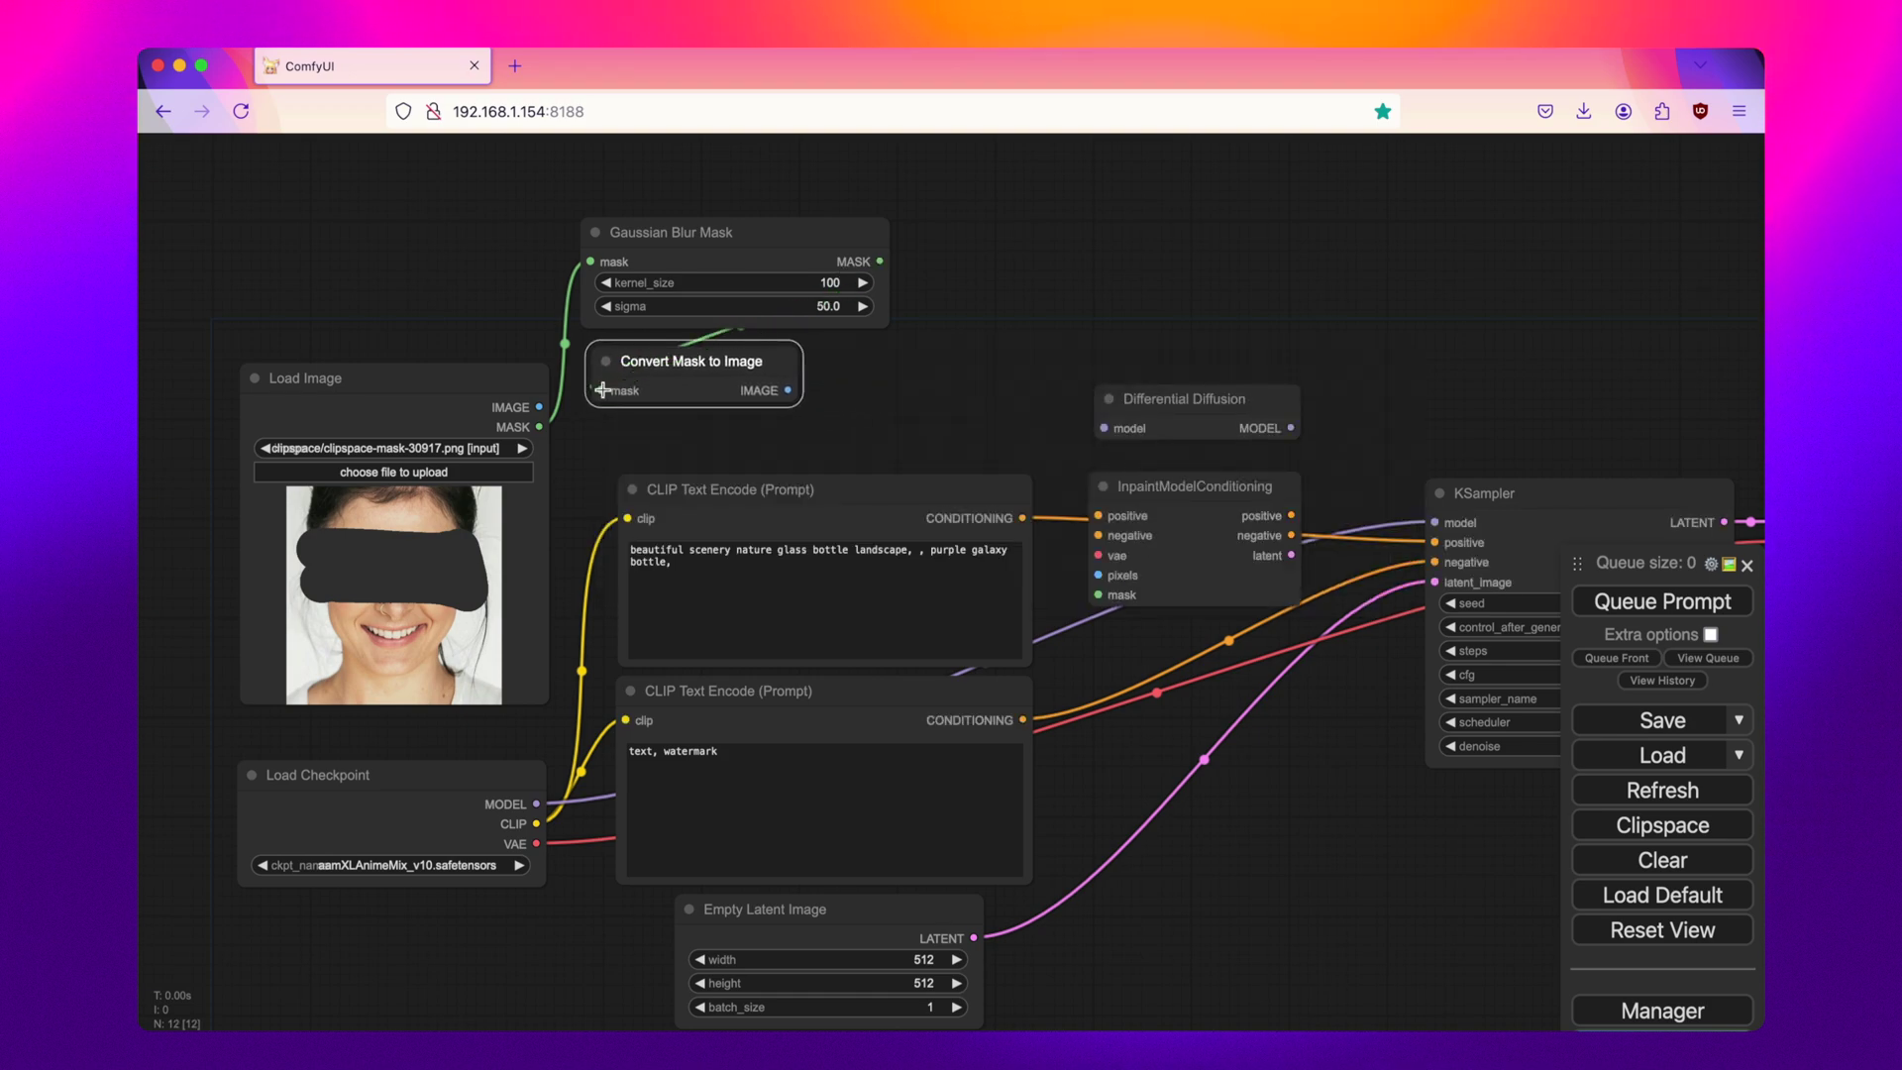
pyautogui.moveTo(788, 390); pyautogui.dragTo(996, 241)
pyautogui.click(955, 417)
pyautogui.moveTo(876, 401); pyautogui.dragTo(858, 361)
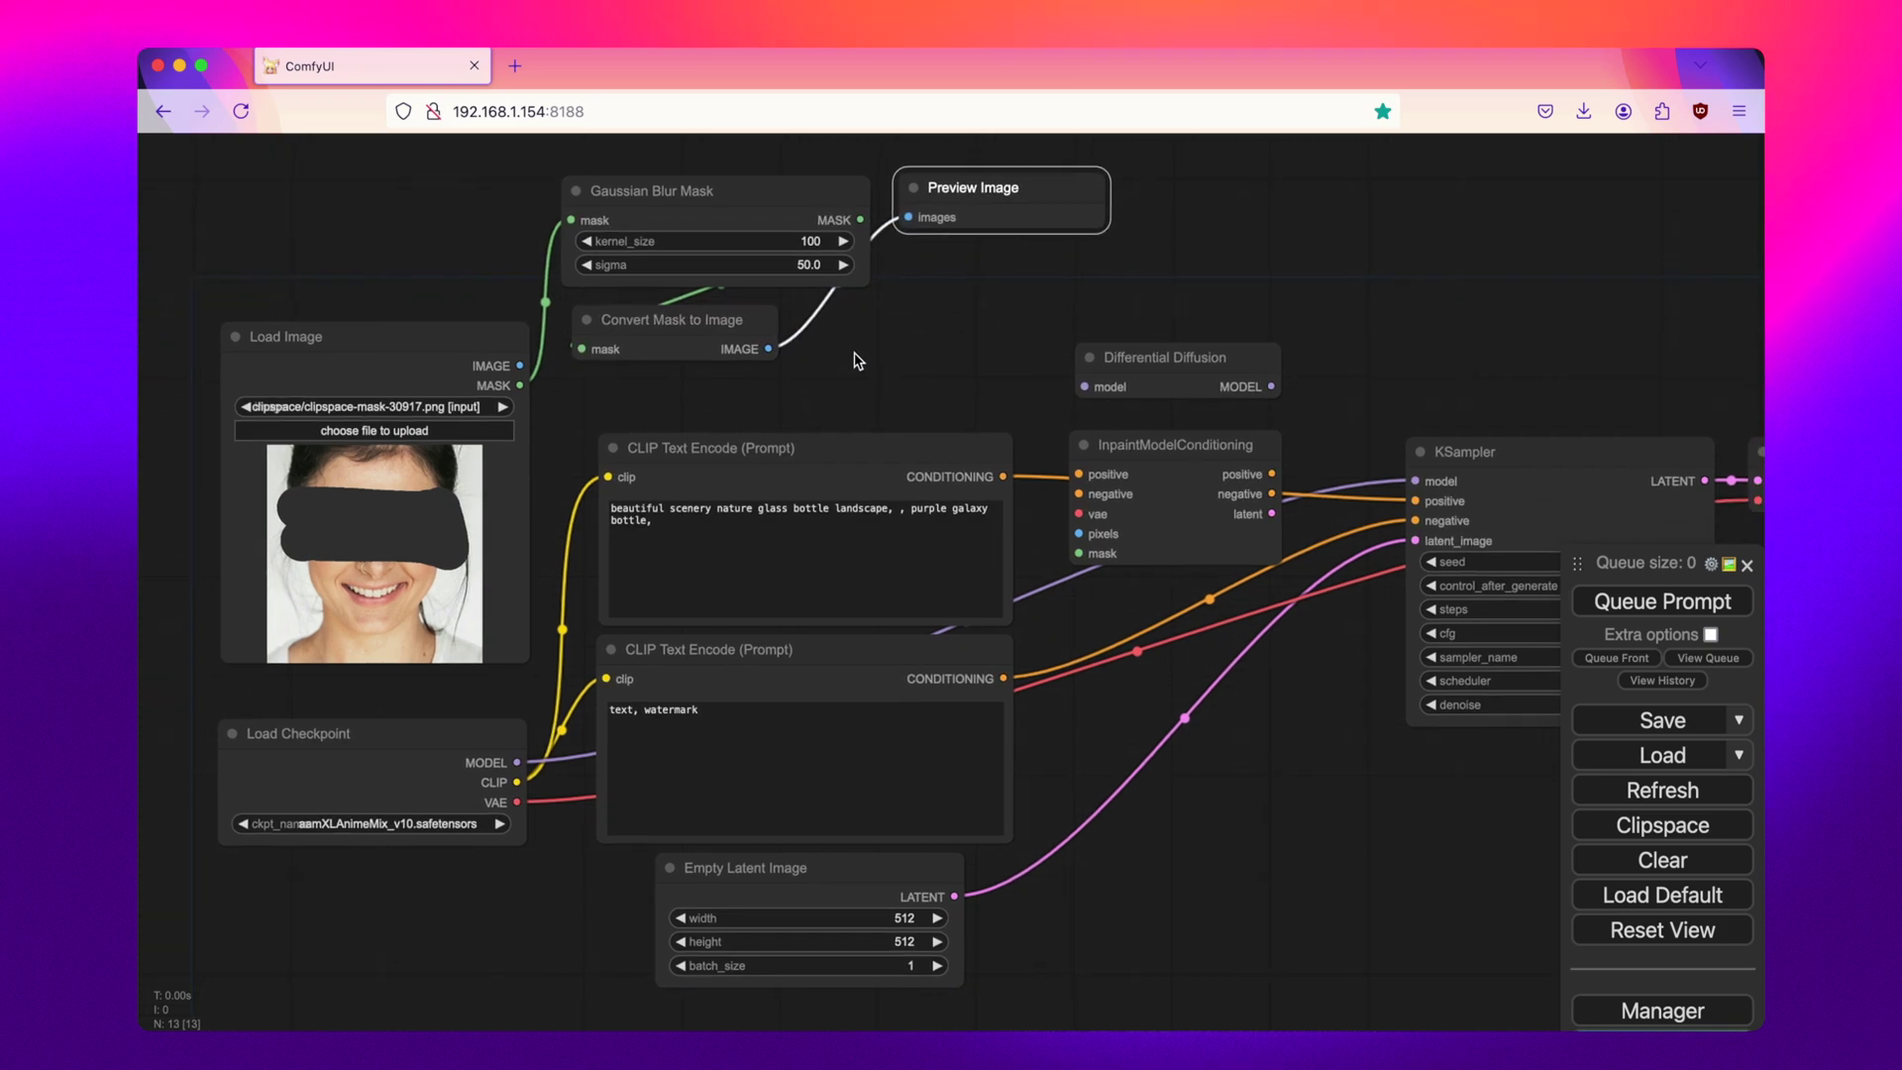
# Load epicrealismXL_v7FinalDestination and route its model through Differential Diffusion into KSampler
pyautogui.click(370, 826)
pyautogui.click(426, 893)
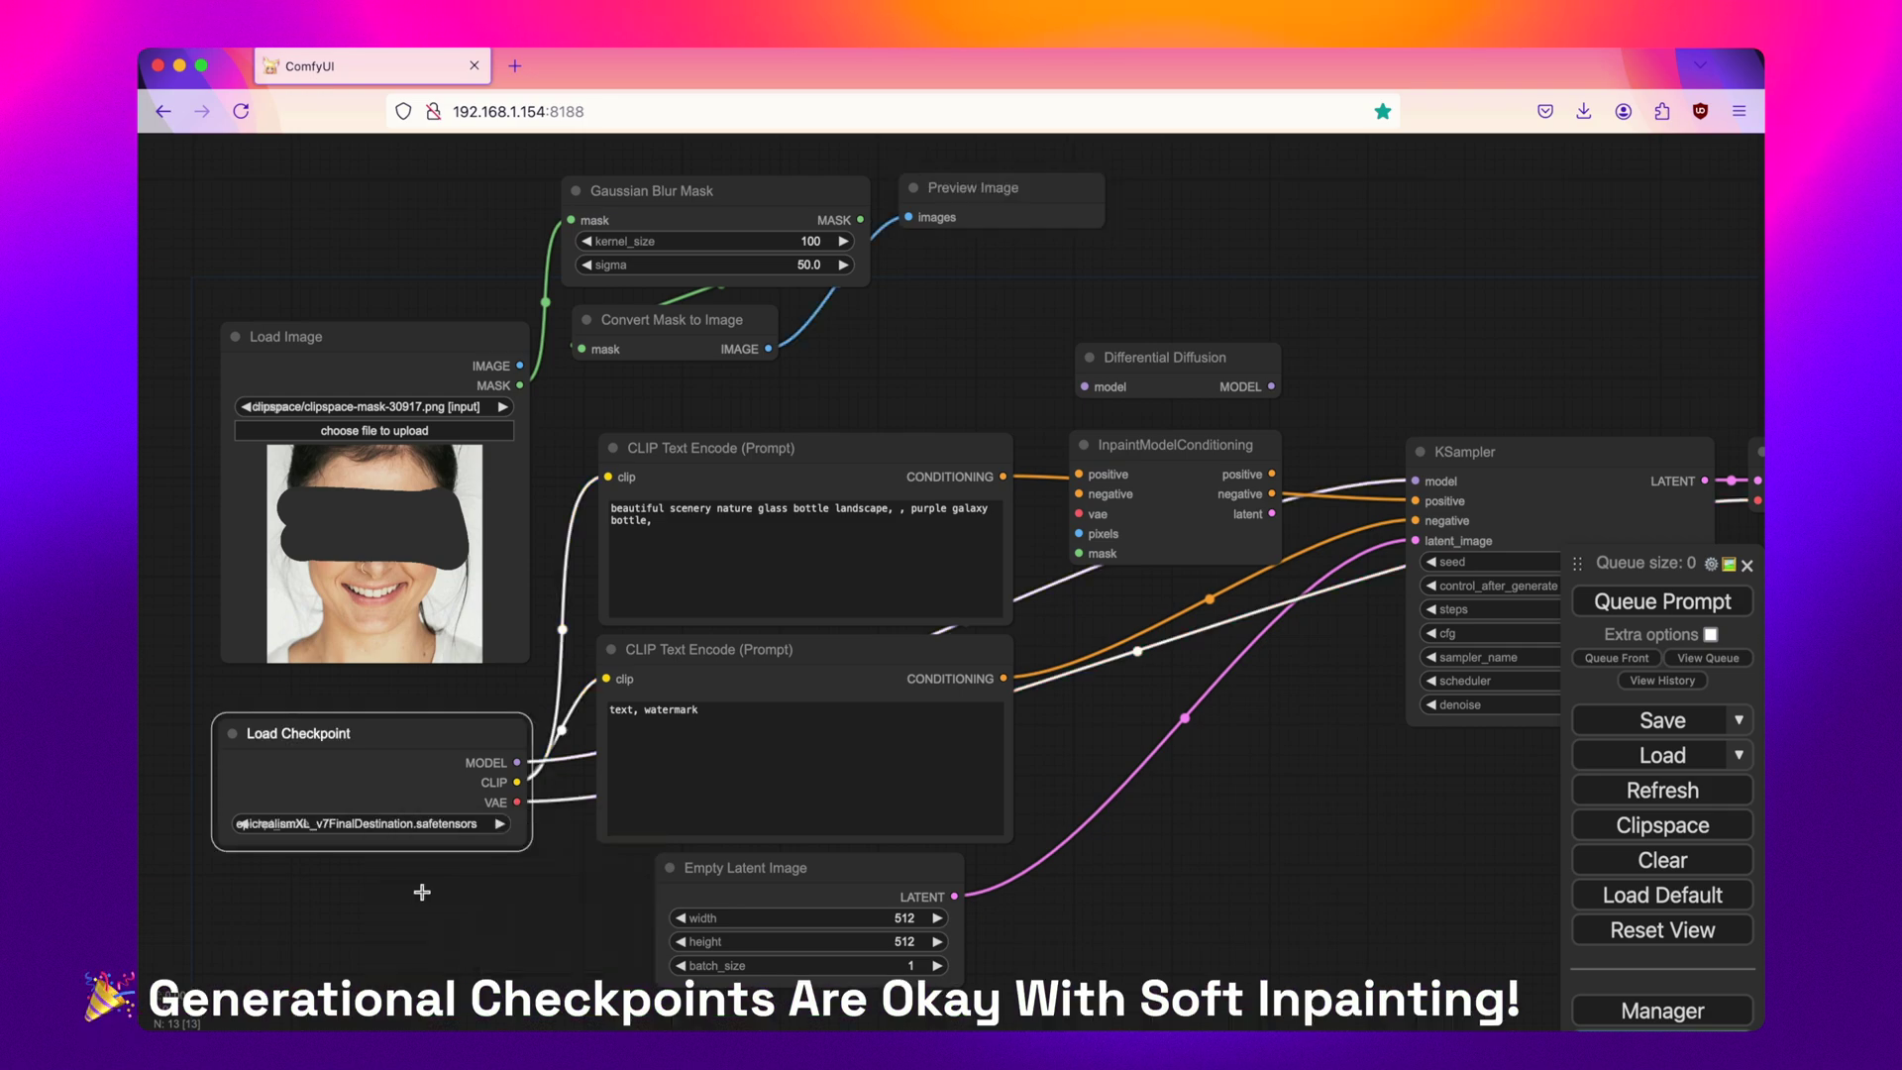
pyautogui.moveTo(1080, 701); pyautogui.dragTo(1020, 705)
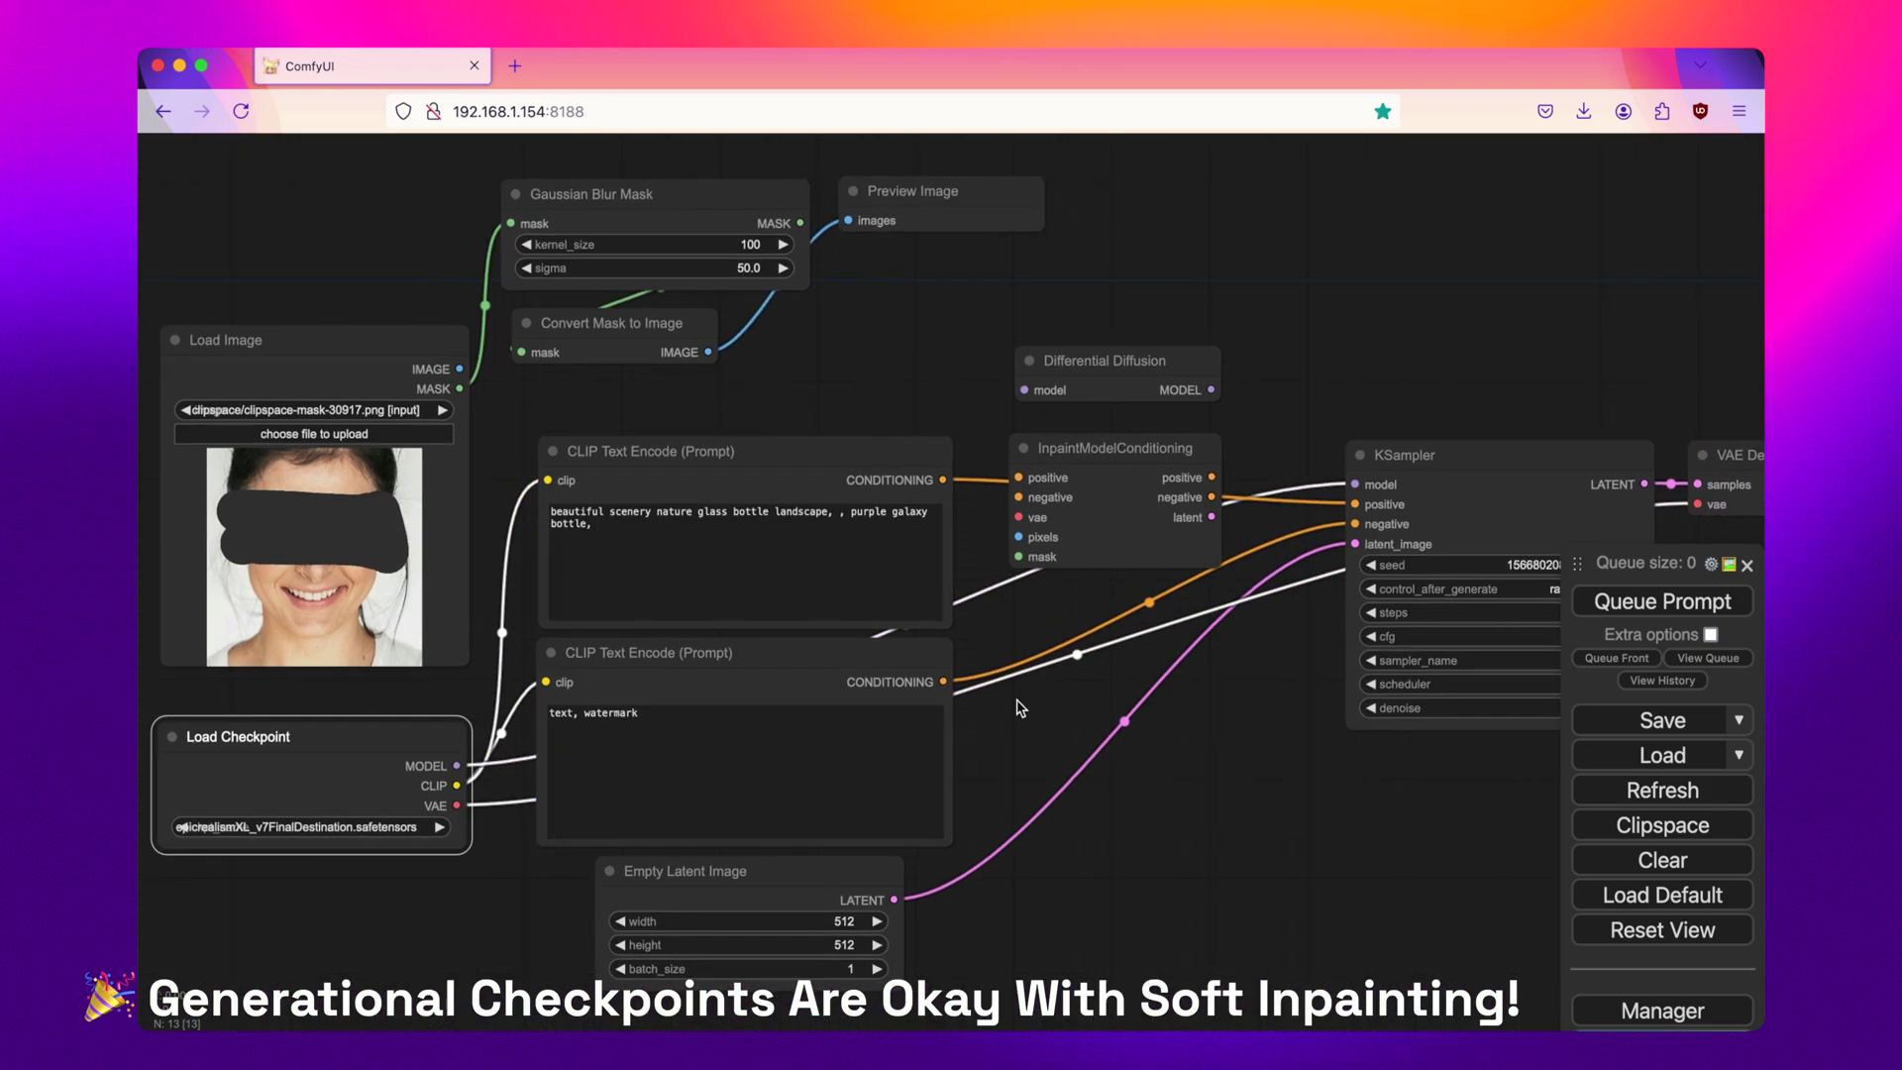
pyautogui.moveTo(451, 766); pyautogui.dragTo(1020, 393)
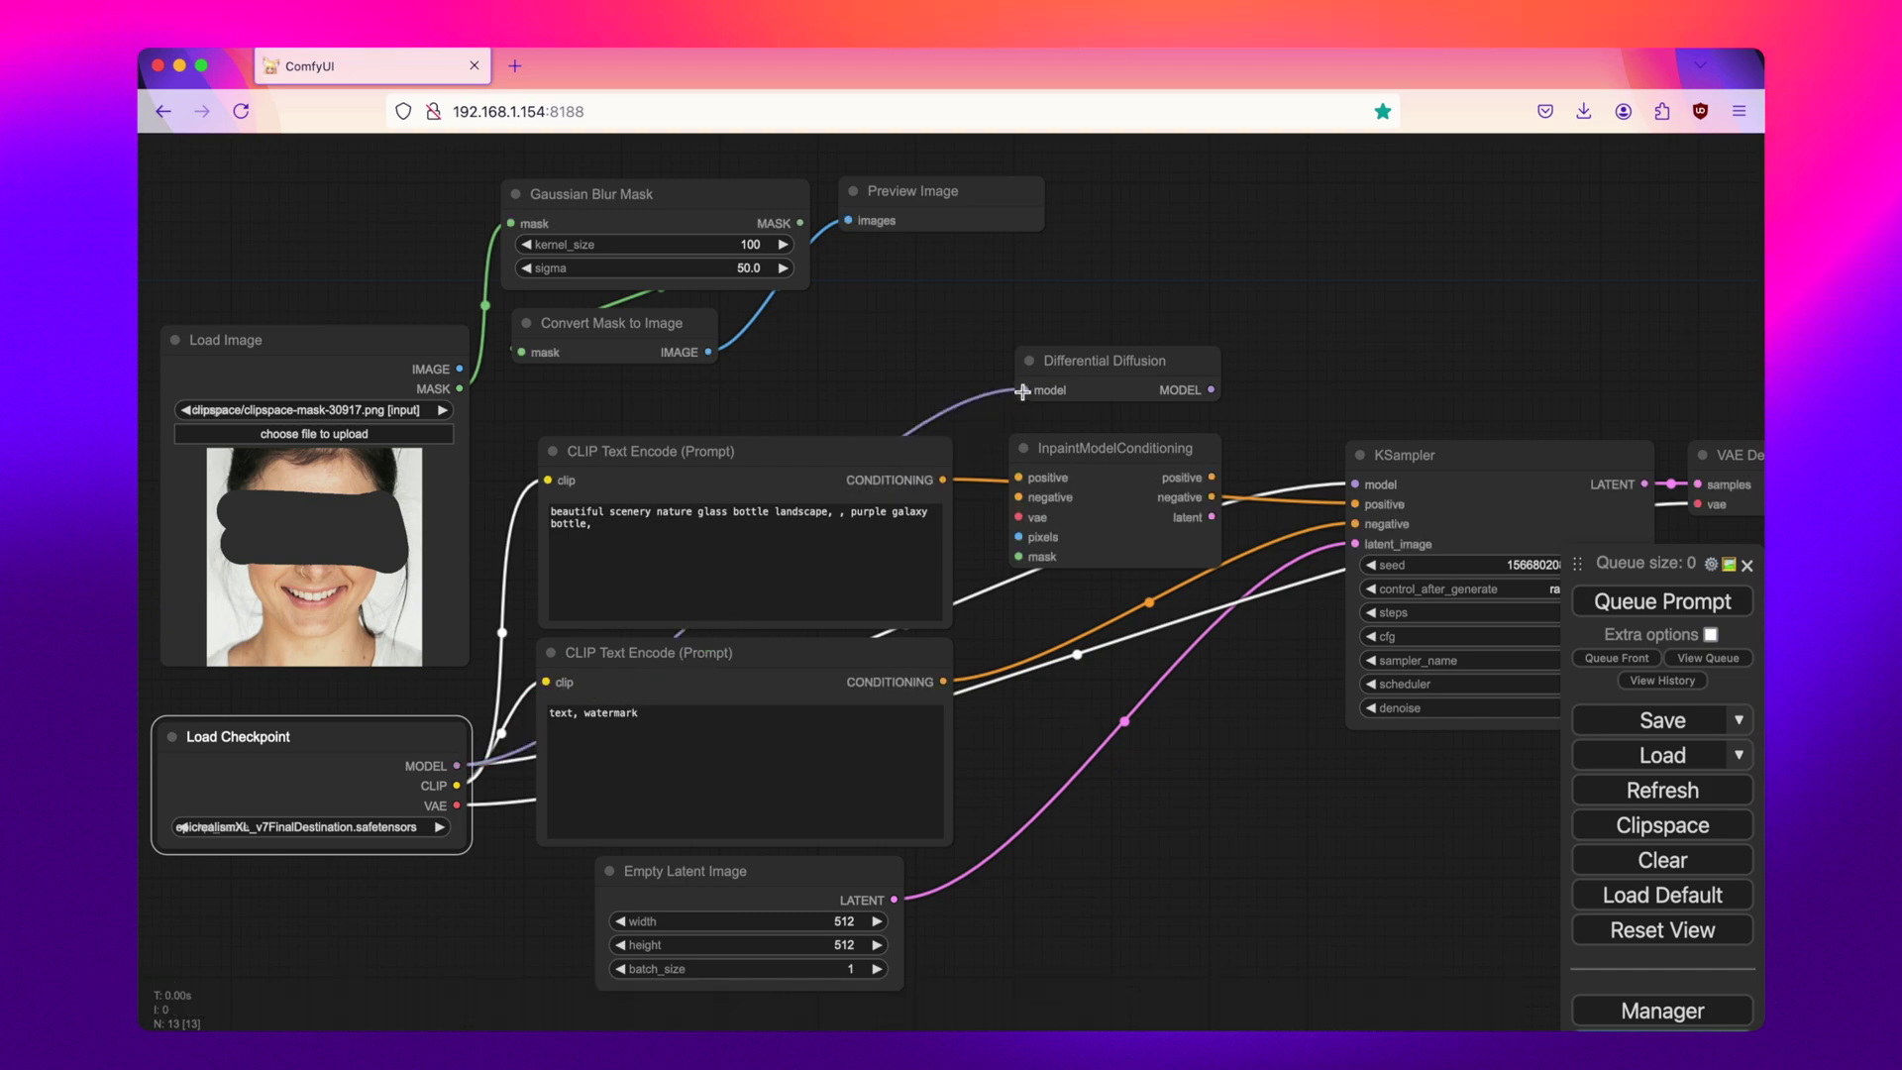
pyautogui.moveTo(1214, 390); pyautogui.dragTo(1353, 483)
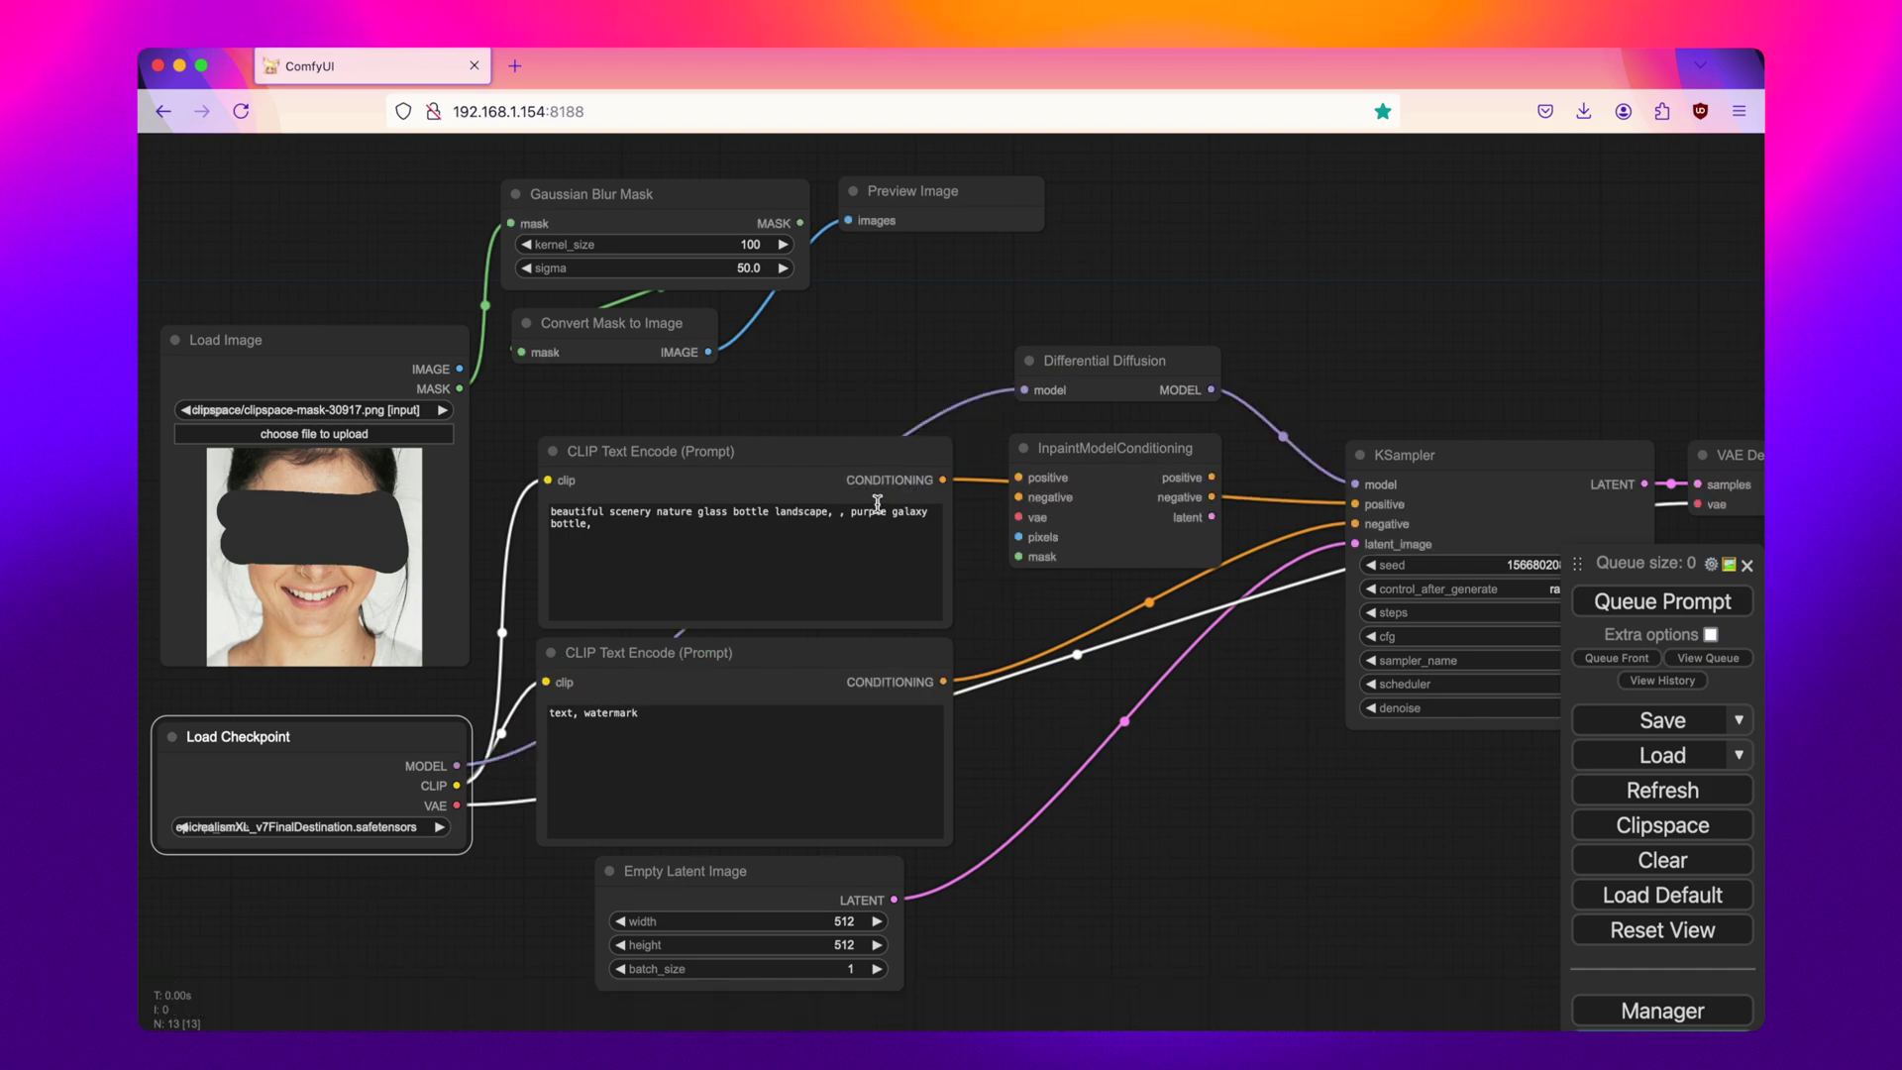
# Route both prompts through InpaintModelConditioning into KSampler's positive, negative and latent_image inputs
pyautogui.moveTo(942, 479); pyautogui.dragTo(1018, 478)
pyautogui.moveTo(945, 682); pyautogui.dragTo(1019, 497)
pyautogui.moveTo(1214, 475); pyautogui.dragTo(1341, 505)
pyautogui.moveTo(1211, 500); pyautogui.dragTo(1354, 523)
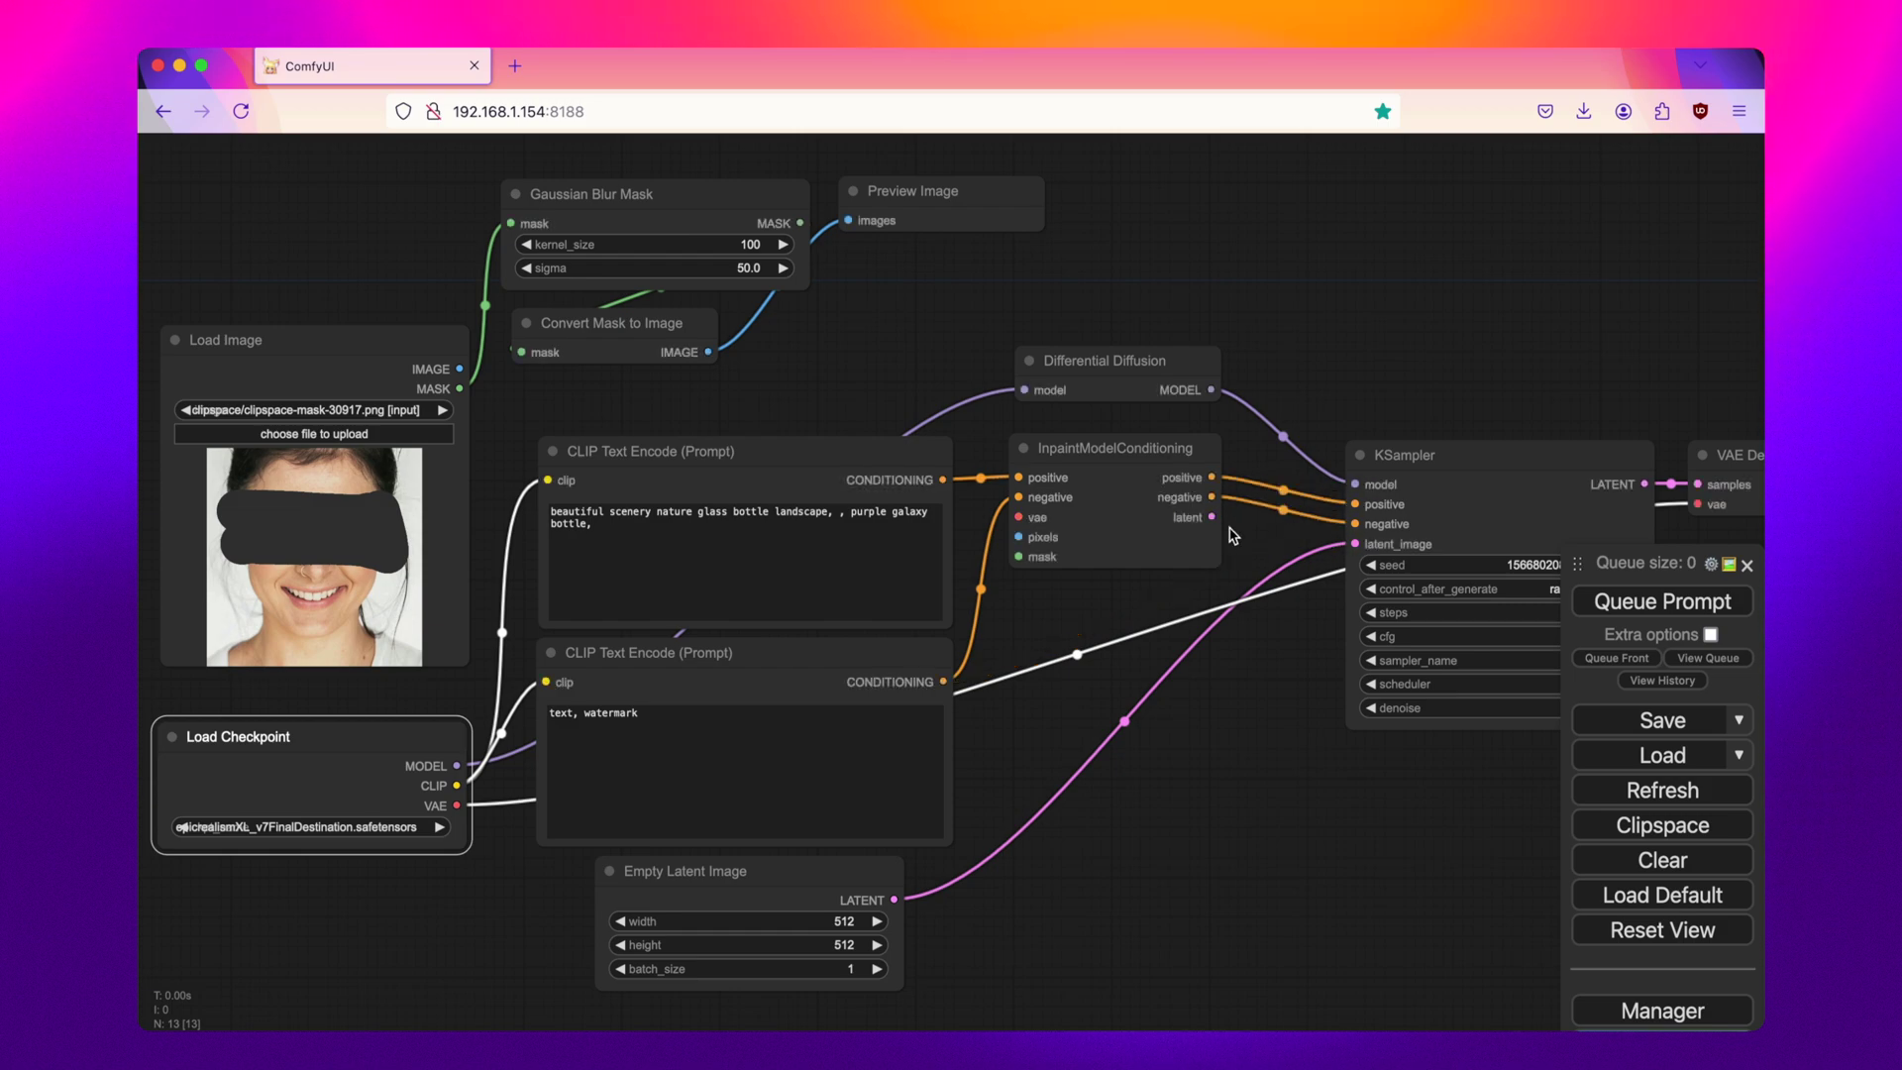
pyautogui.moveTo(1211, 516); pyautogui.dragTo(1354, 544)
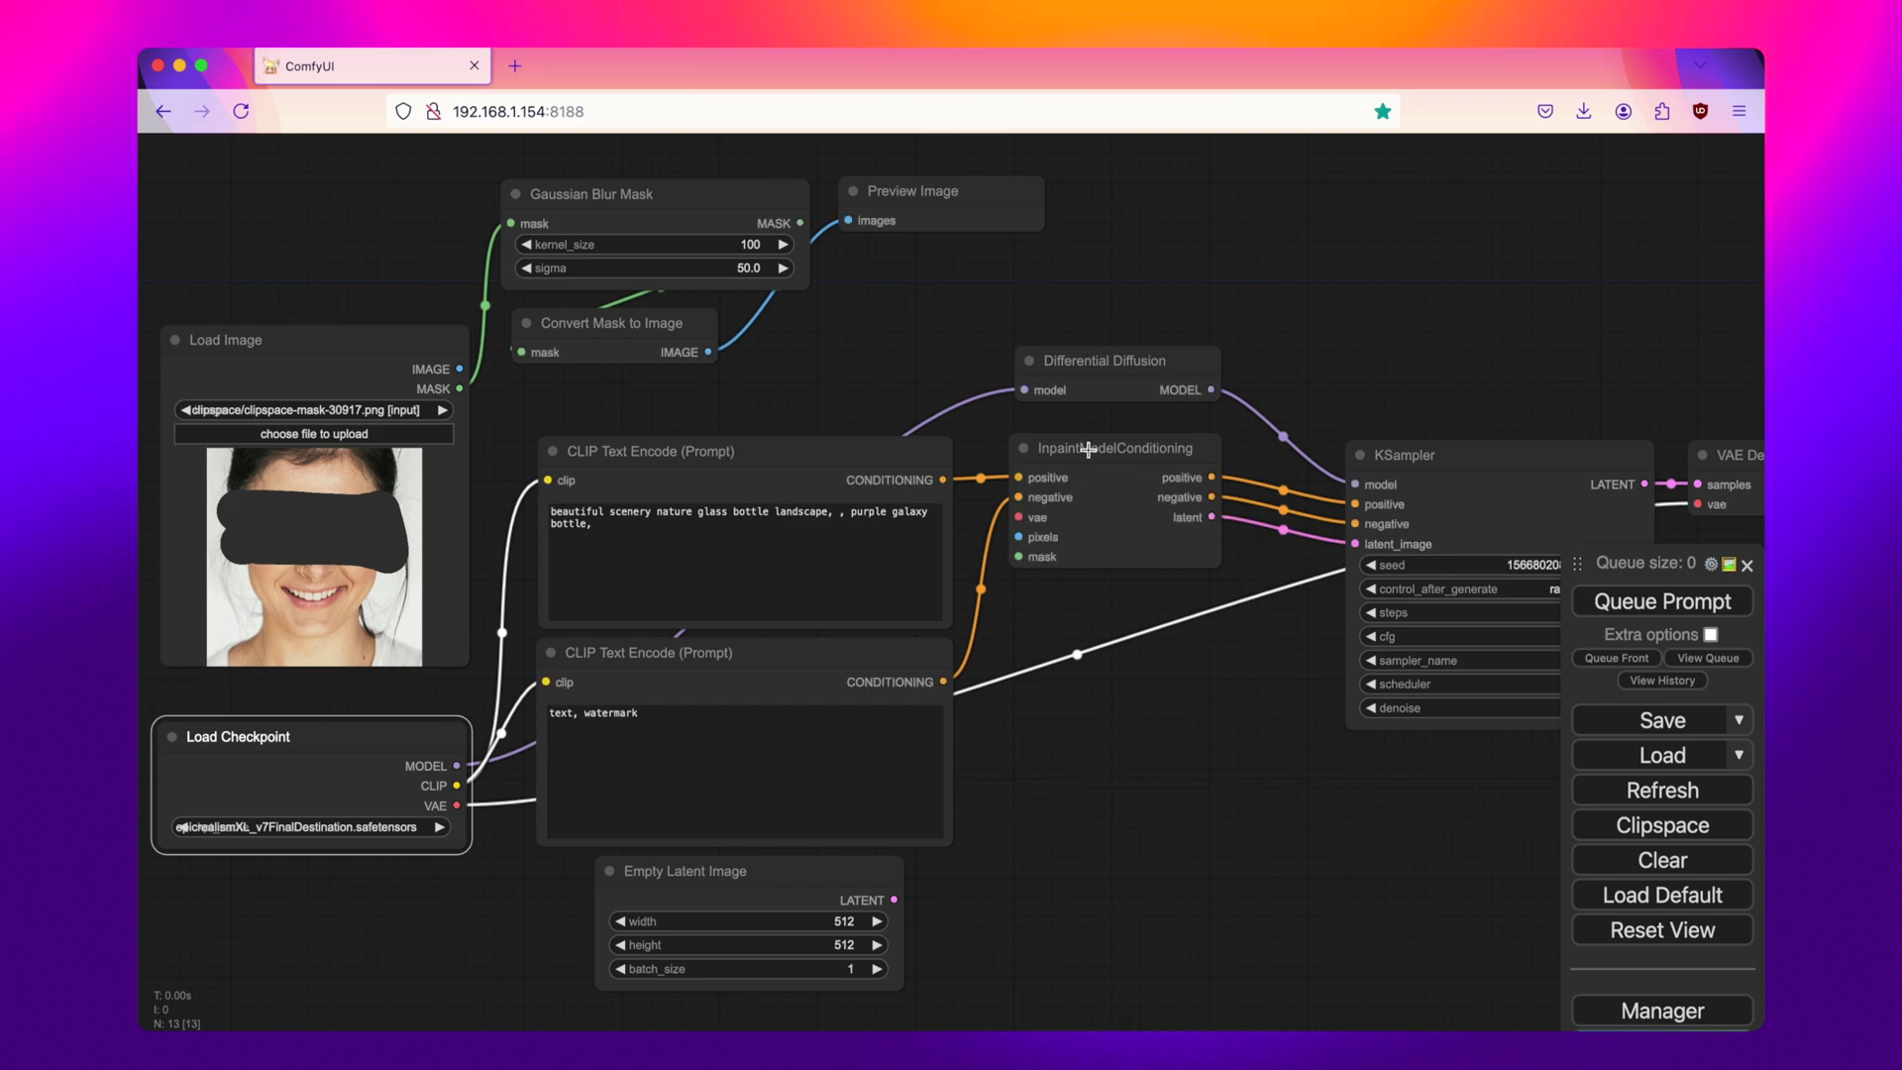
# Delete Empty Latent Image and wire the VAE, loaded photo and blurred mask into InpaintModelConditioning
pyautogui.click(751, 875)
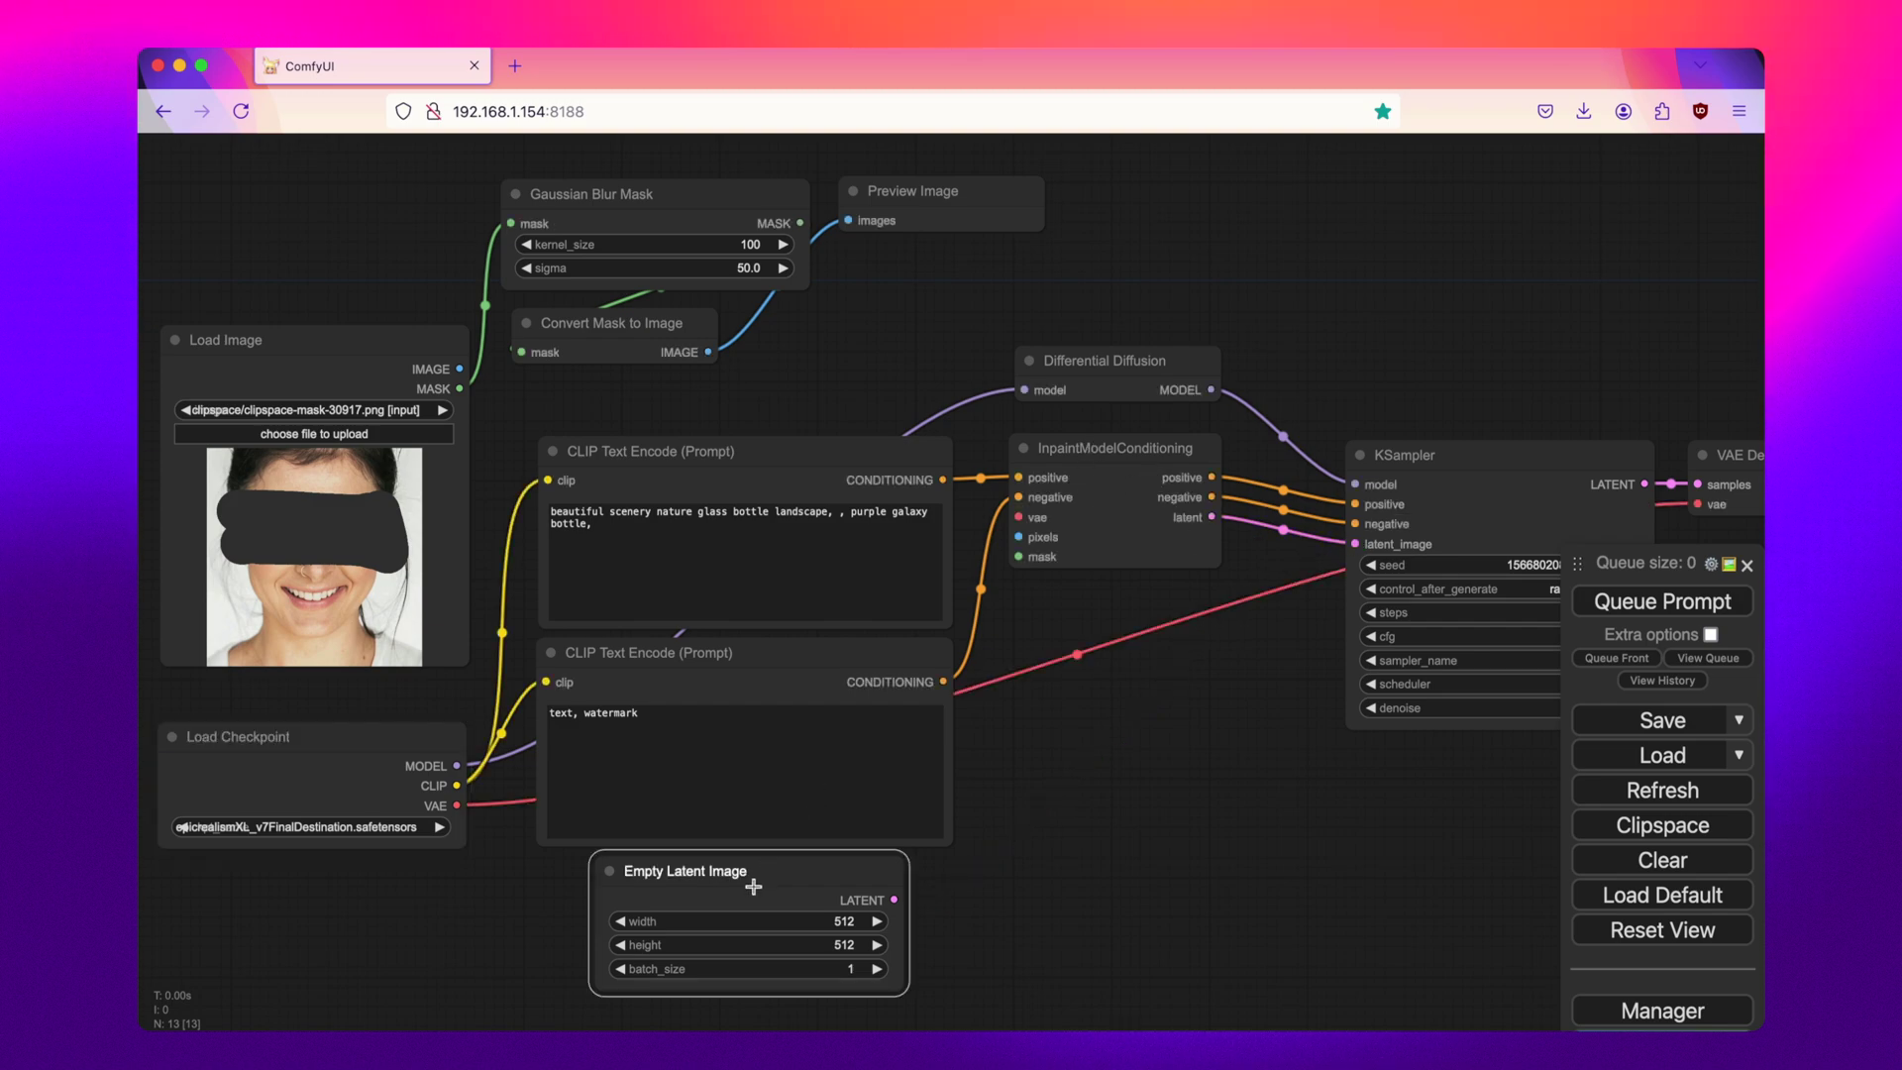
pyautogui.press('Delete')
pyautogui.moveTo(1159, 735); pyautogui.dragTo(1082, 756)
pyautogui.moveTo(394, 827); pyautogui.dragTo(959, 541)
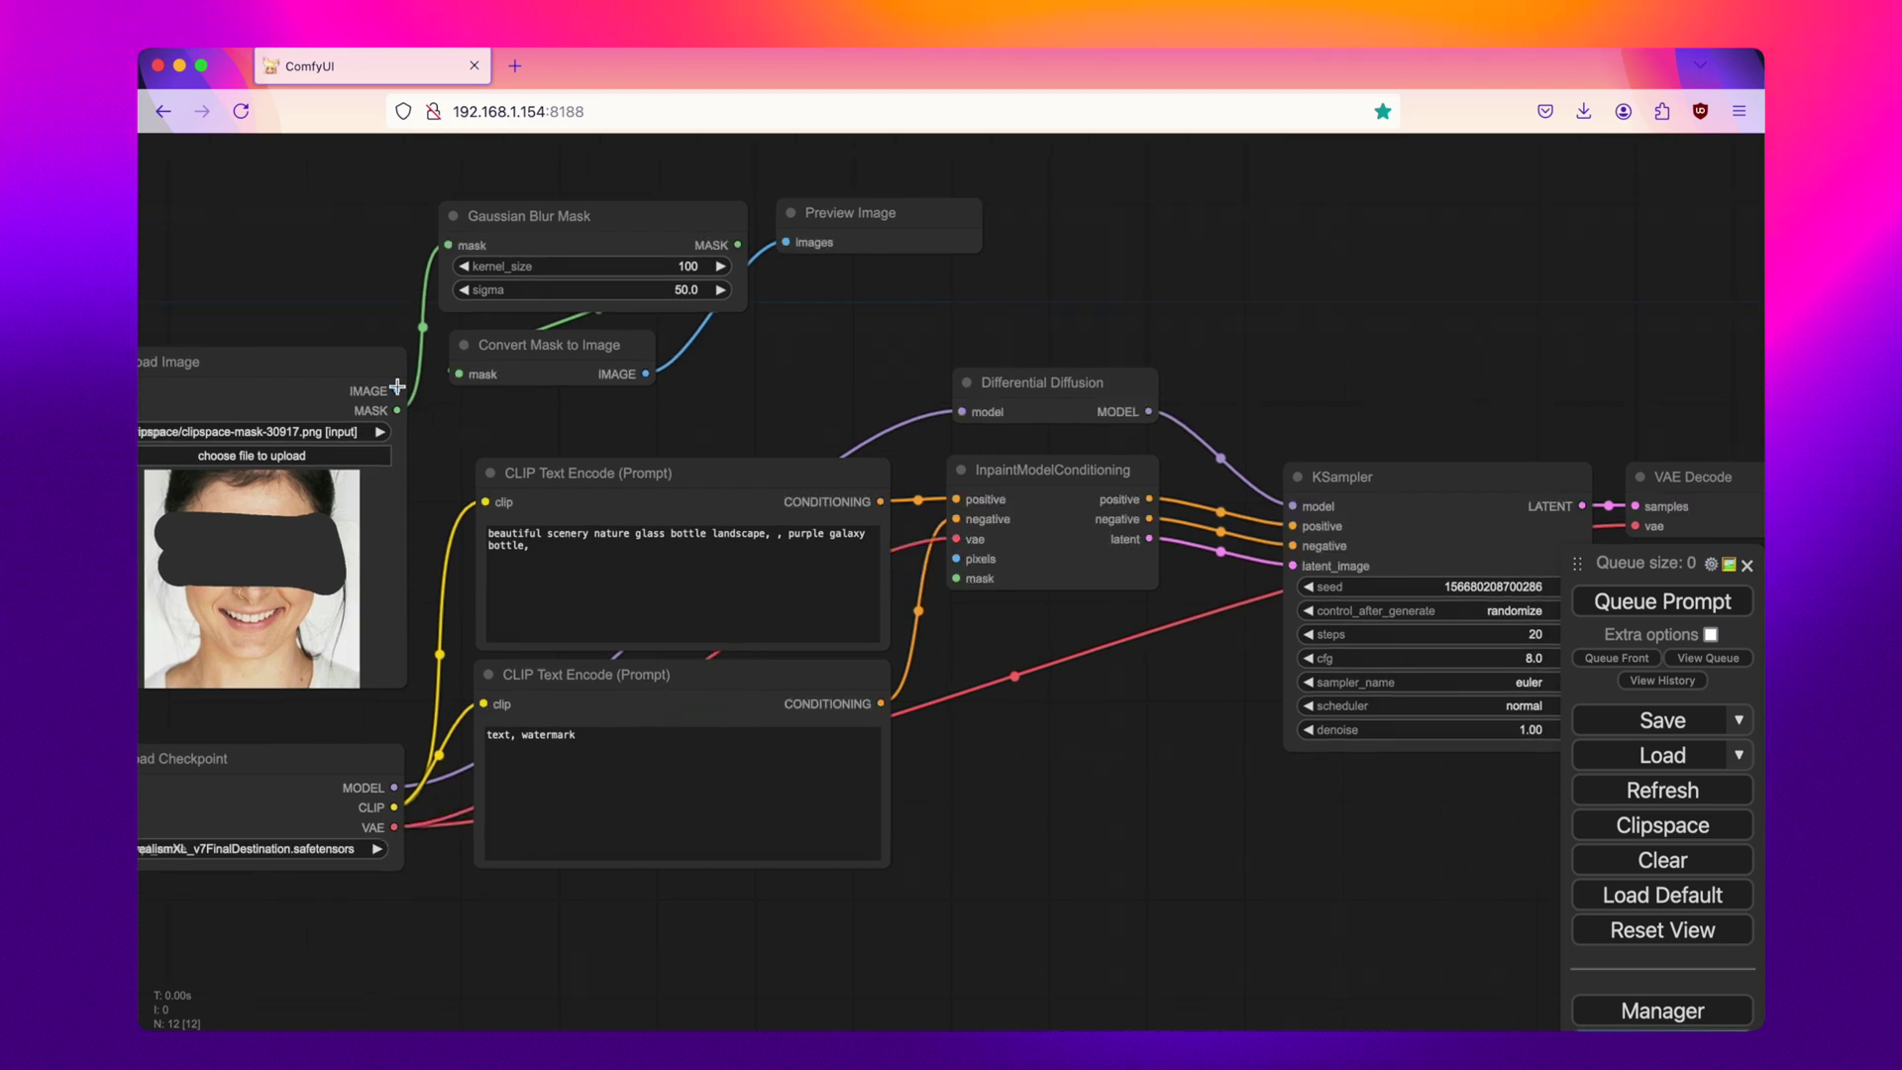
pyautogui.moveTo(398, 388); pyautogui.dragTo(956, 559)
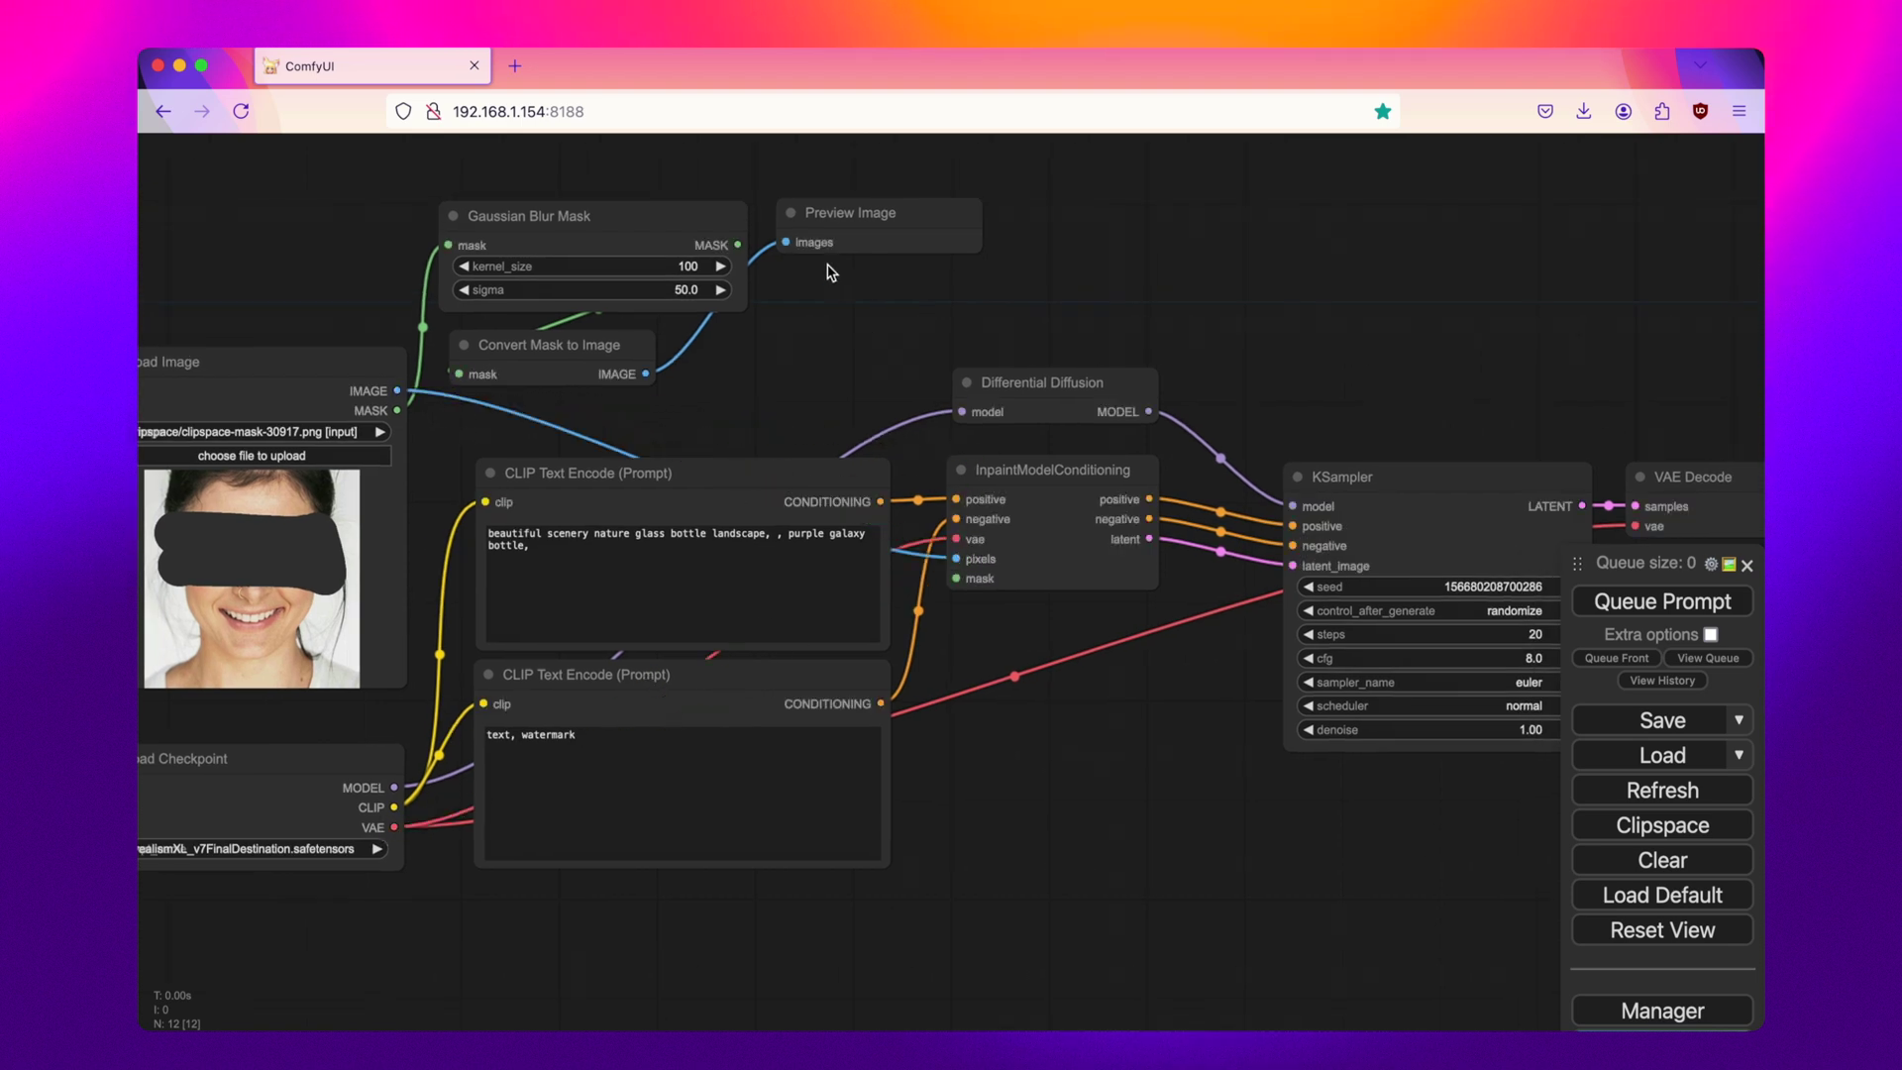
pyautogui.moveTo(733, 244); pyautogui.dragTo(957, 579)
pyautogui.click(708, 614)
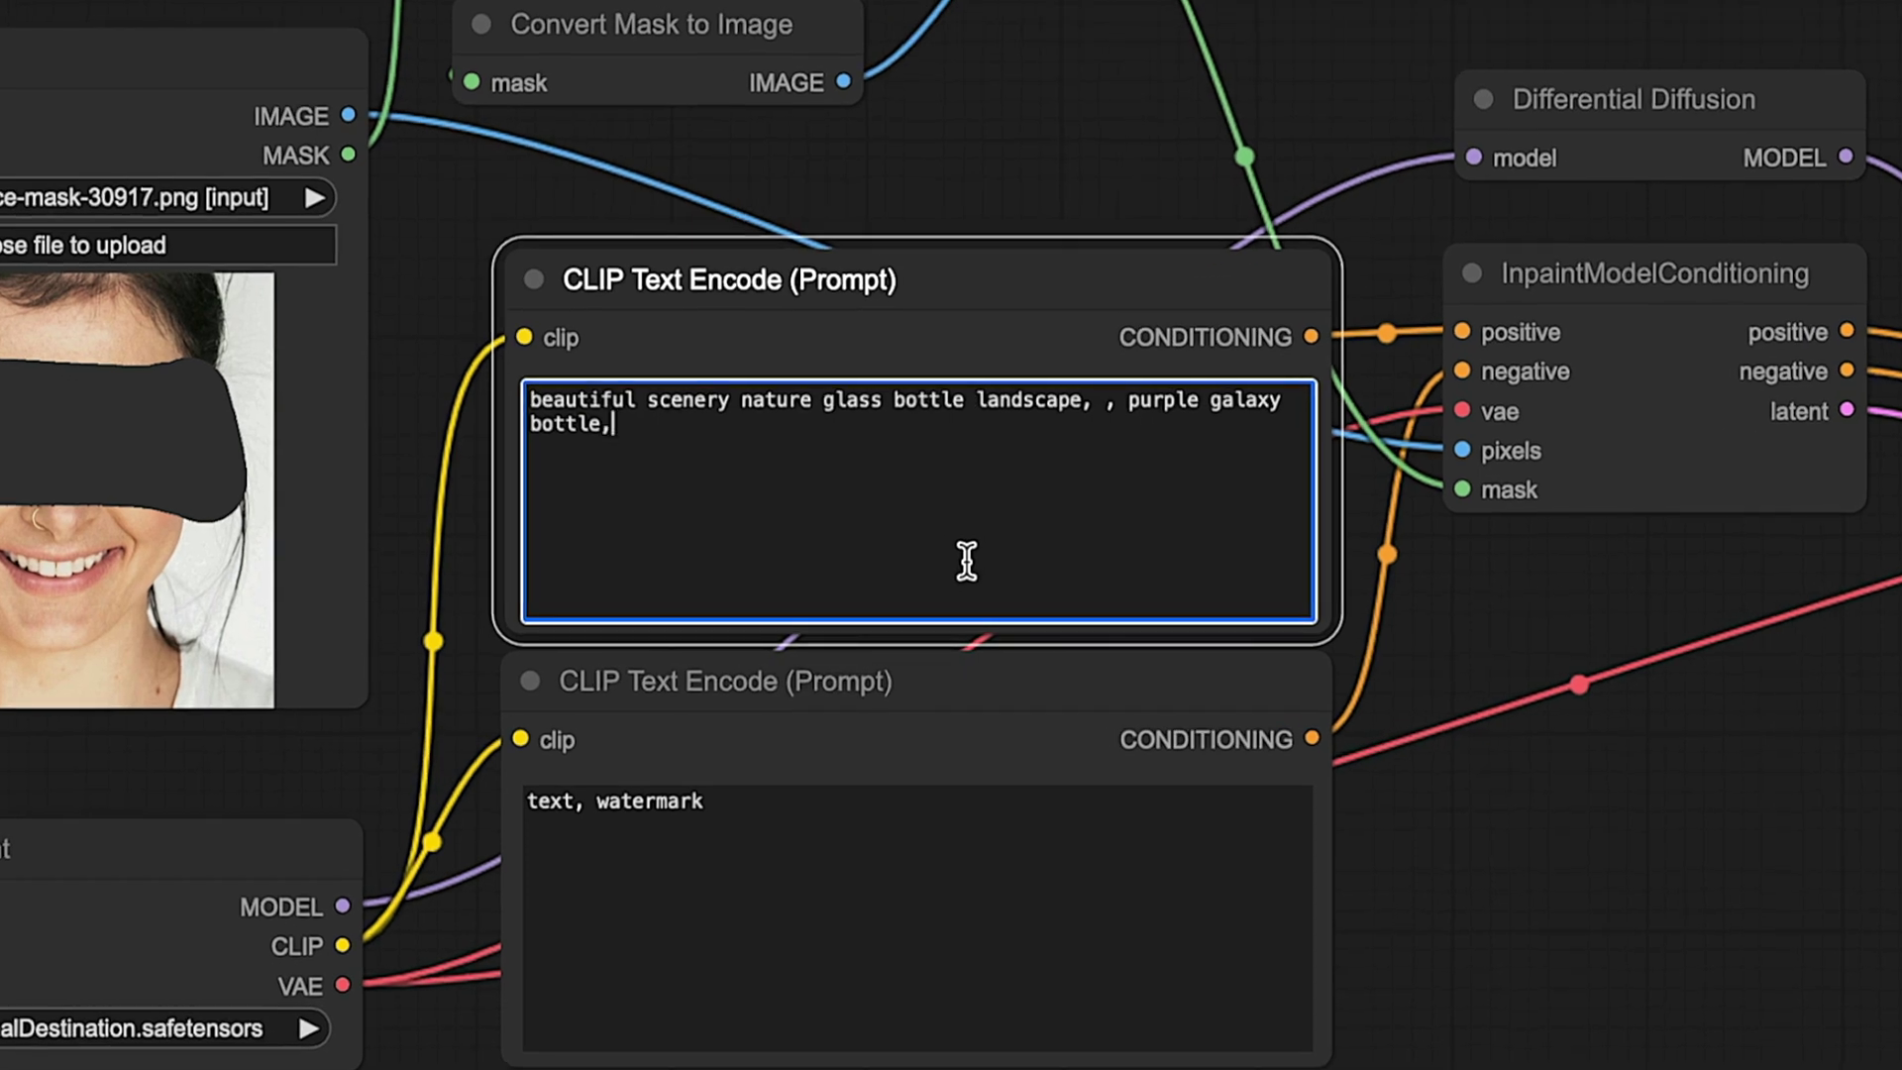
# Replace the positive prompt text with 'a woman wearing glasses'
pyautogui.hotkey('ctrl', 'a')
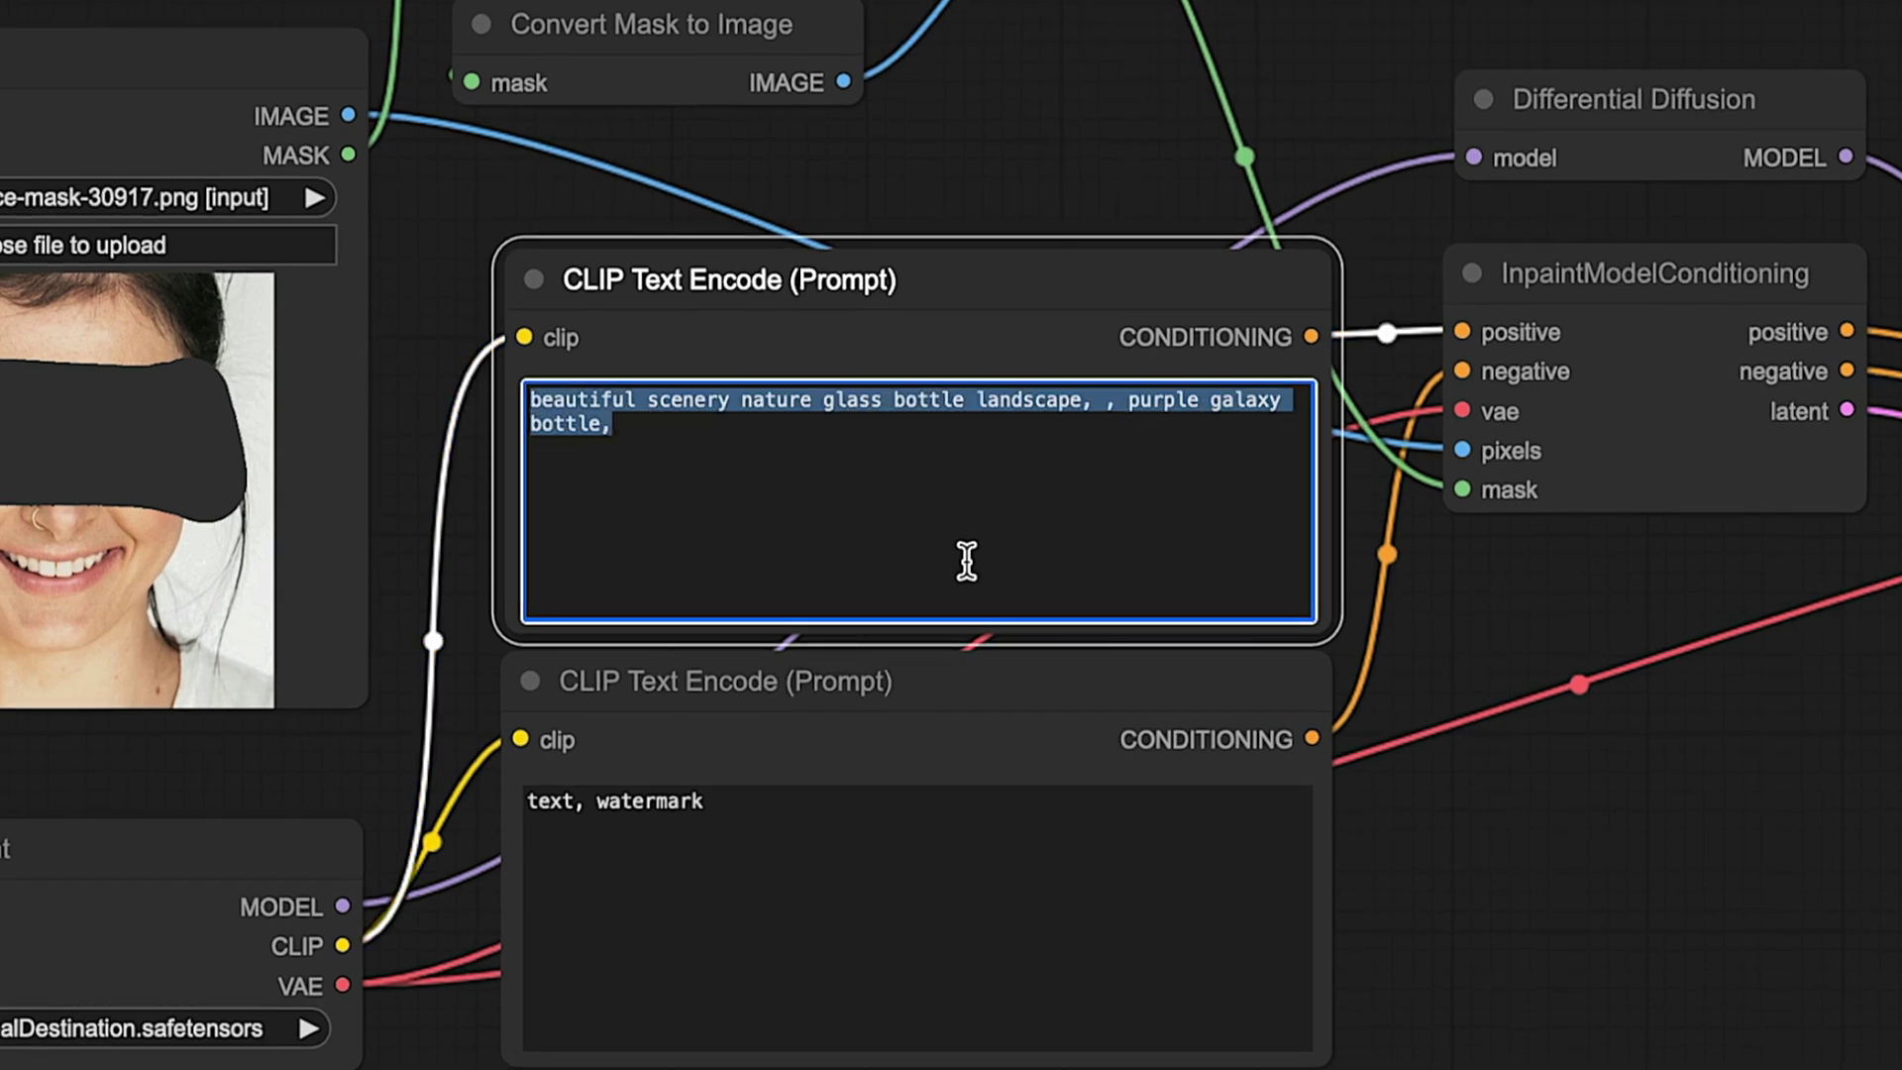
pyautogui.write('a woman wearing ')
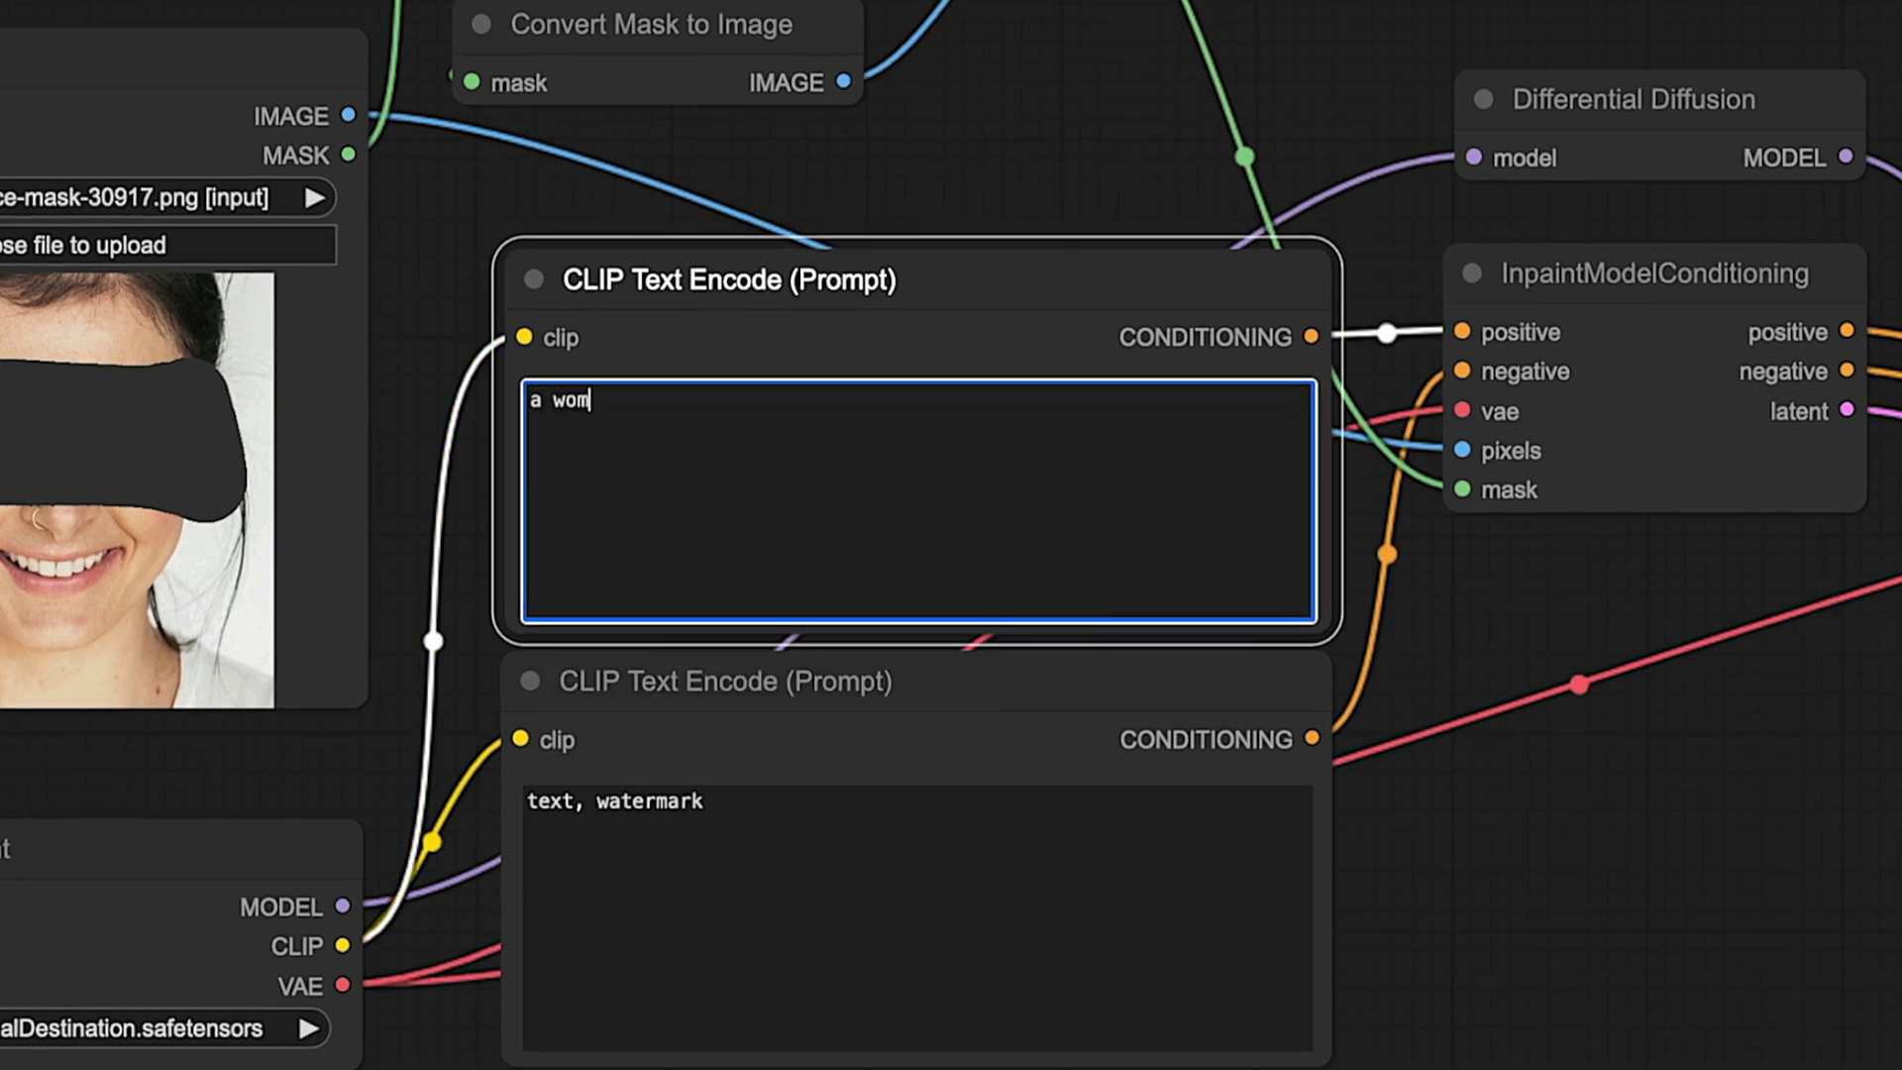
pyautogui.write('glasses')
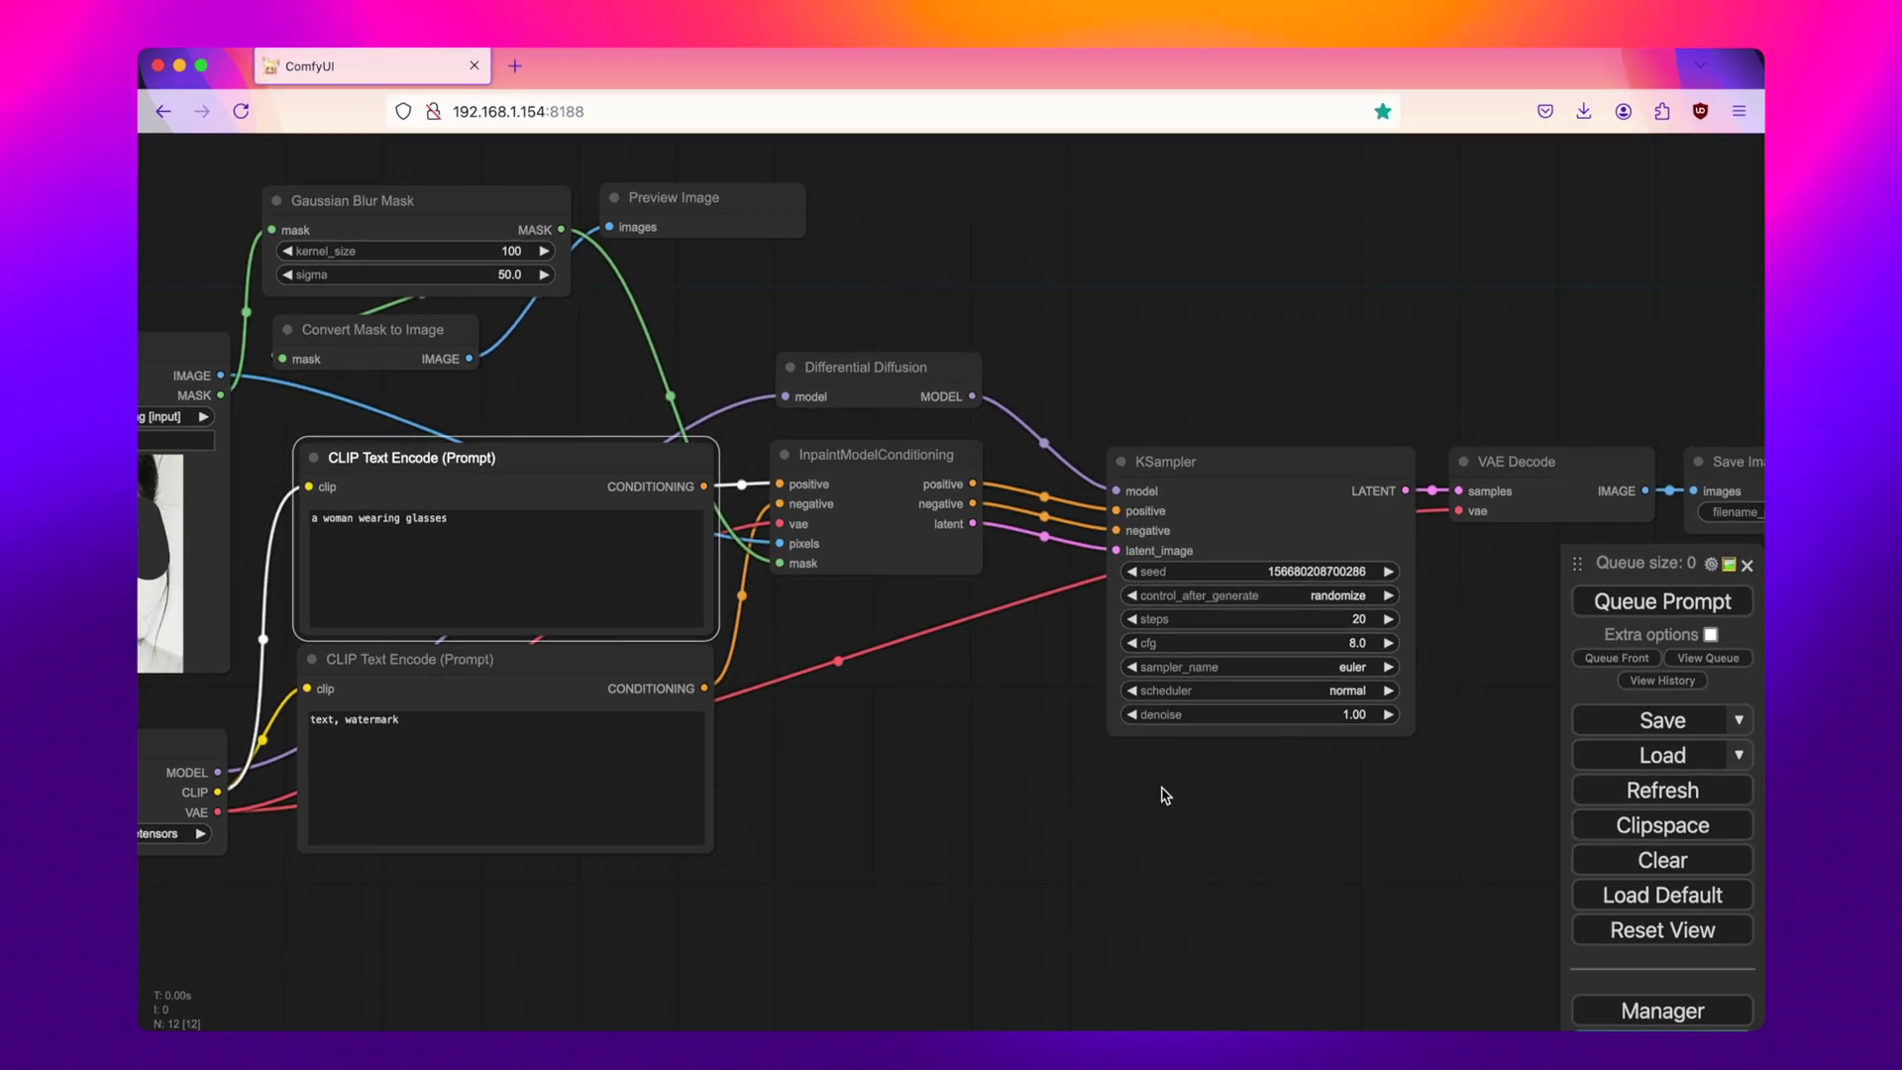
# Set the KSampler seed to 4 with control_after_generate fixed
pyautogui.moveTo(1165, 795); pyautogui.dragTo(922, 792)
pyautogui.click(1084, 566)
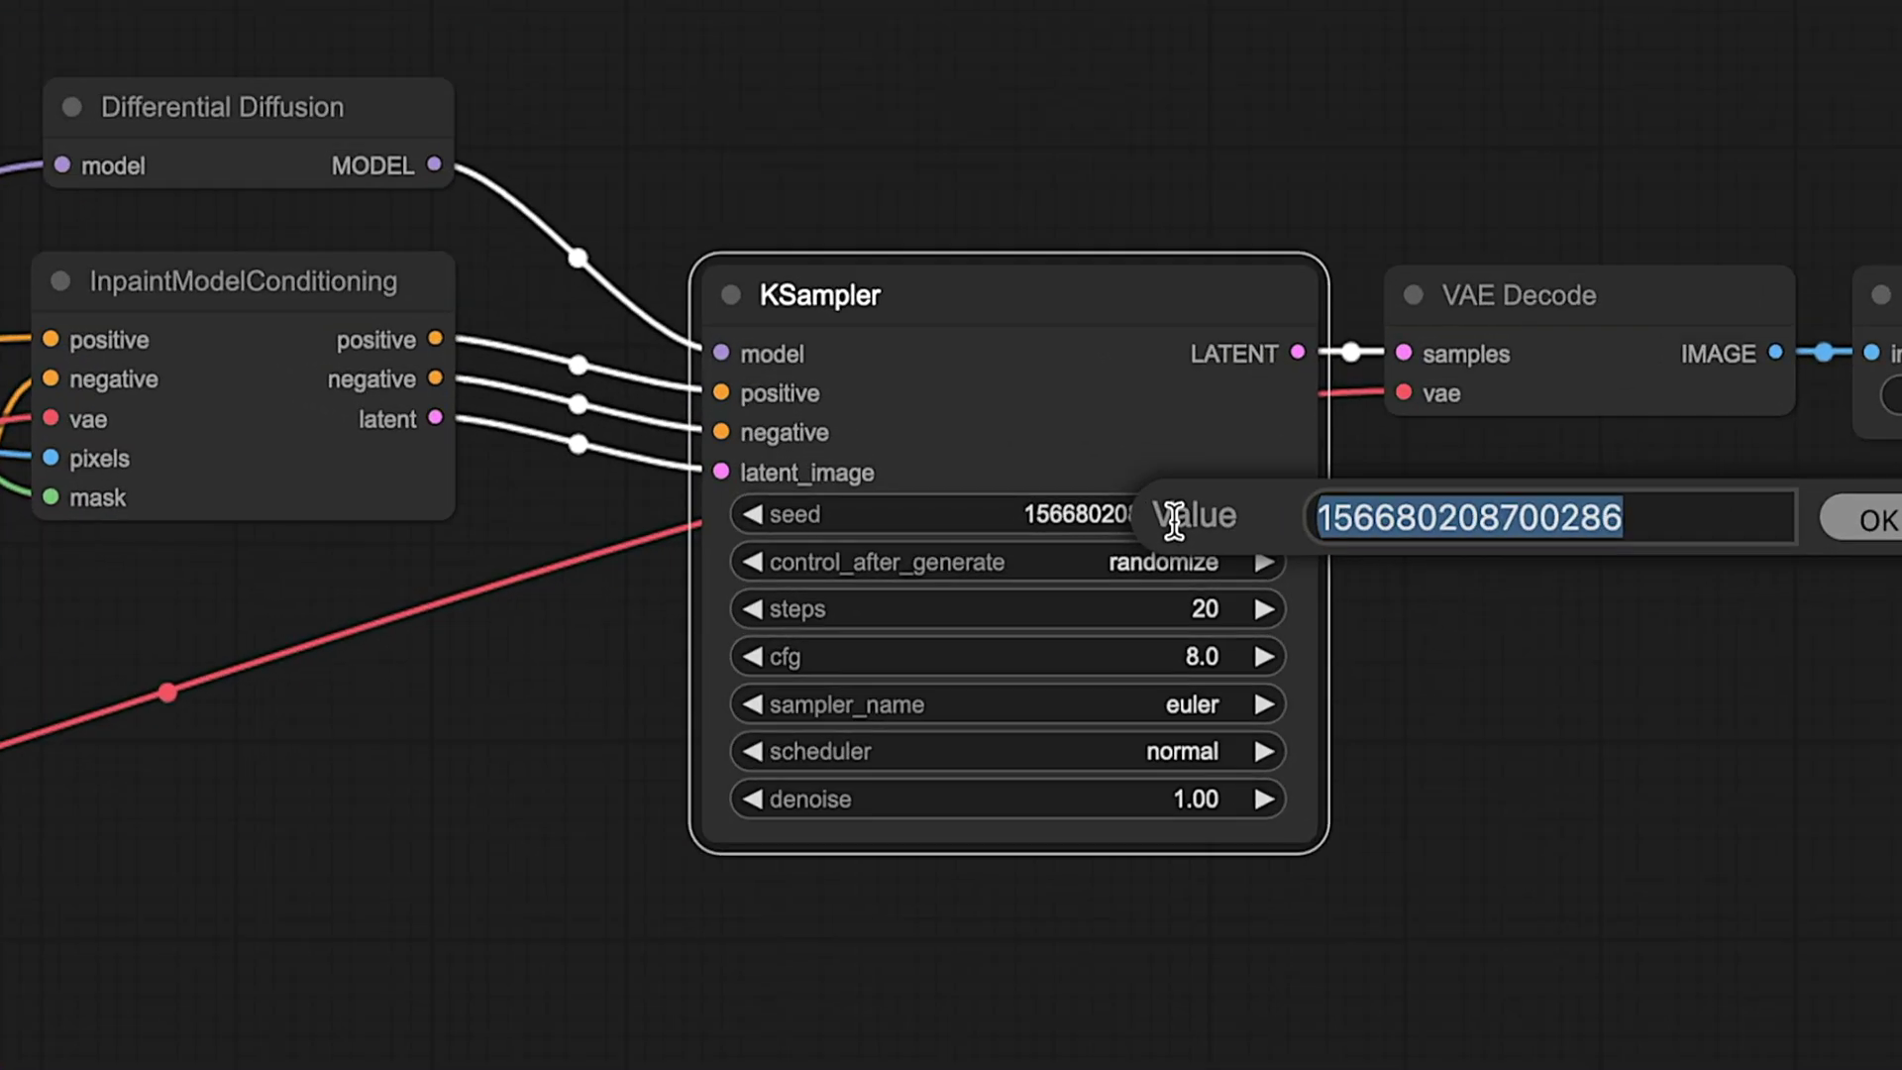
pyautogui.write('4')
pyautogui.press('Return')
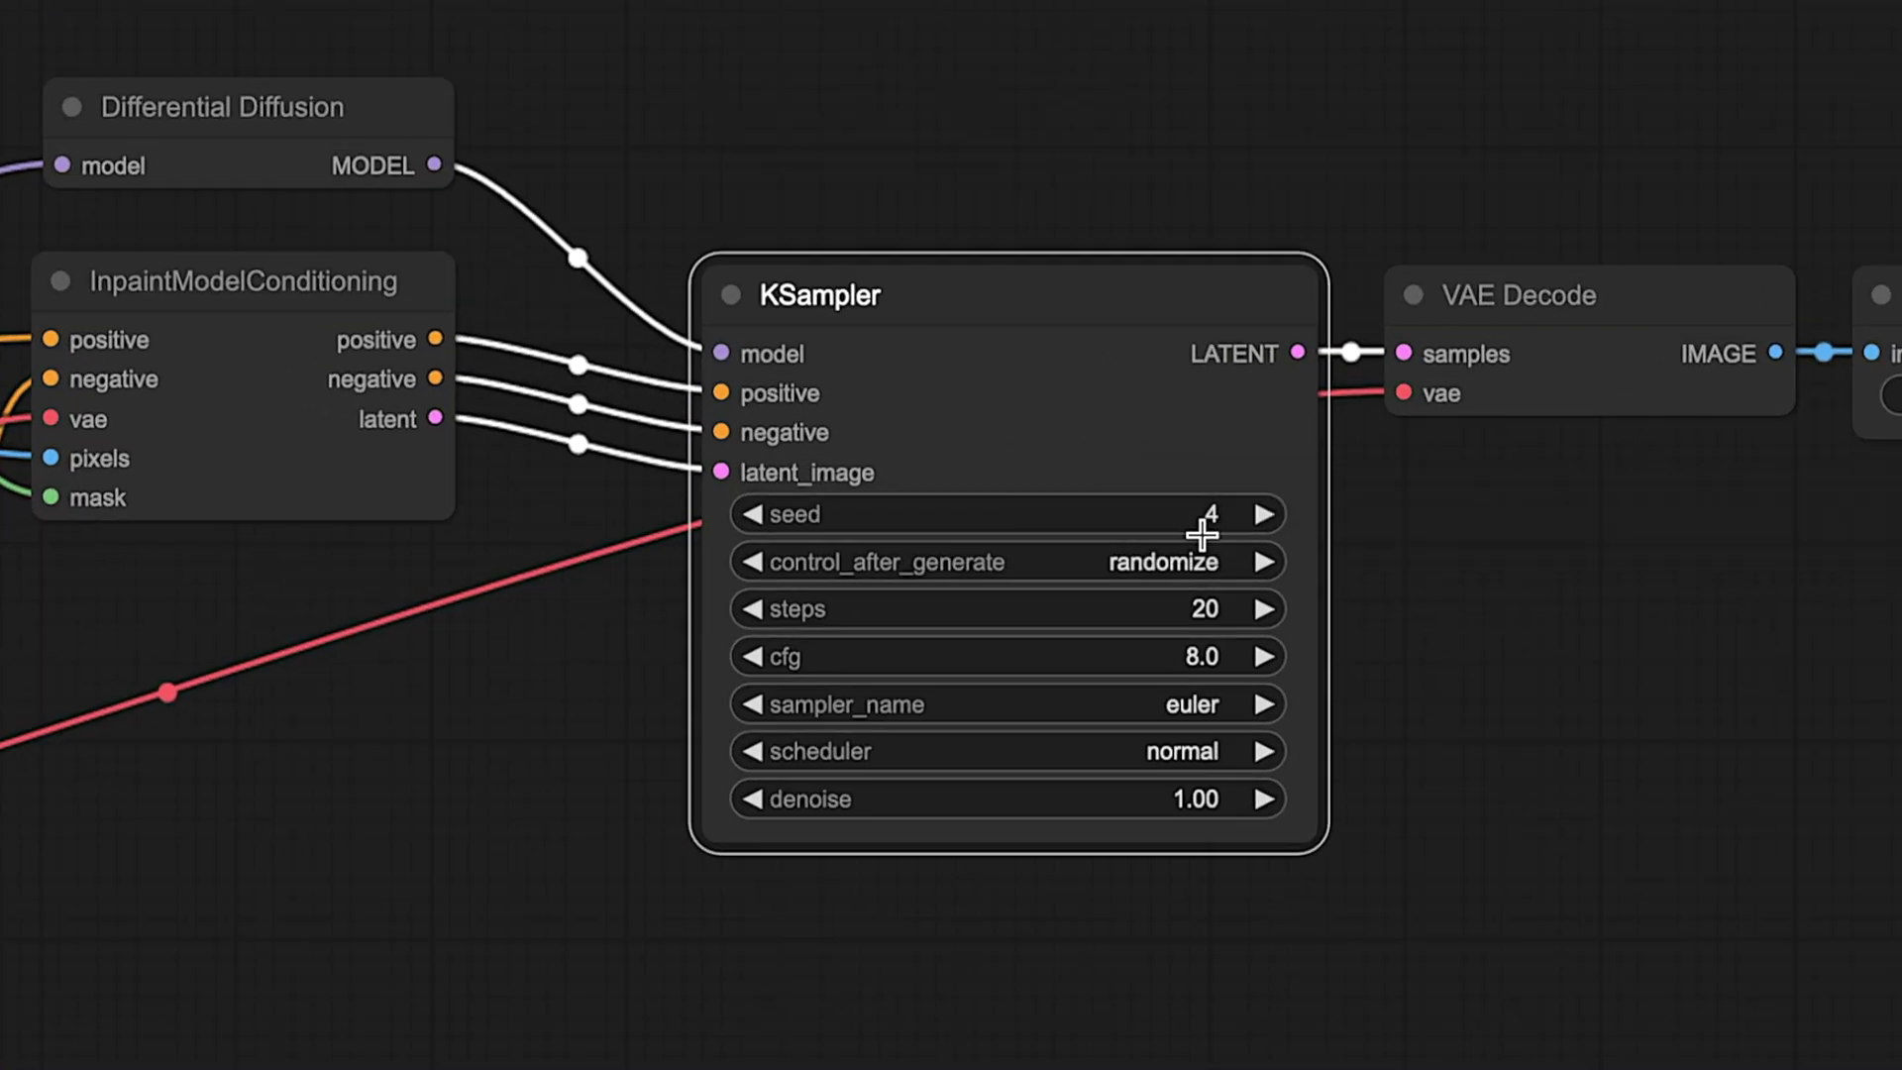
pyautogui.click(1184, 562)
pyautogui.click(1230, 599)
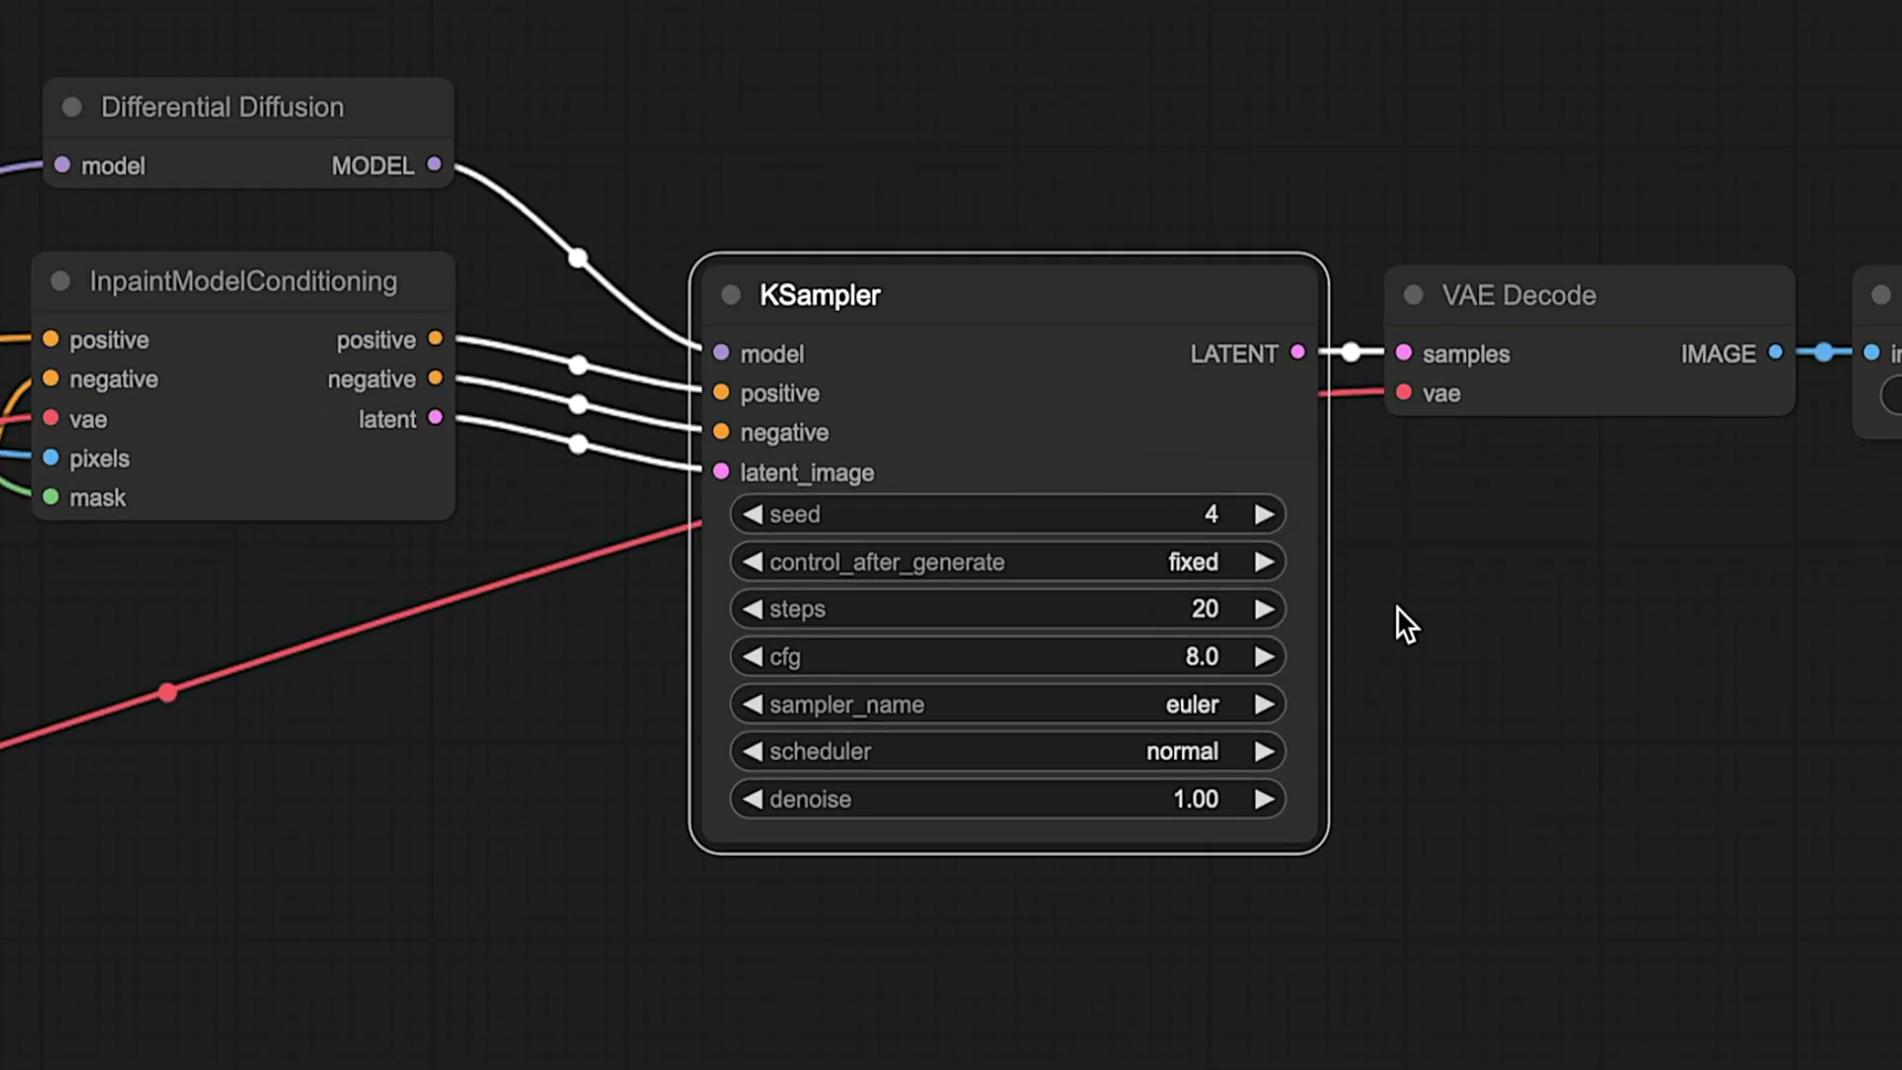
# Set KSampler cfg to 5.0, sampler to dpmpp_2m and scheduler to karras
pyautogui.click(1203, 664)
pyautogui.write('5')
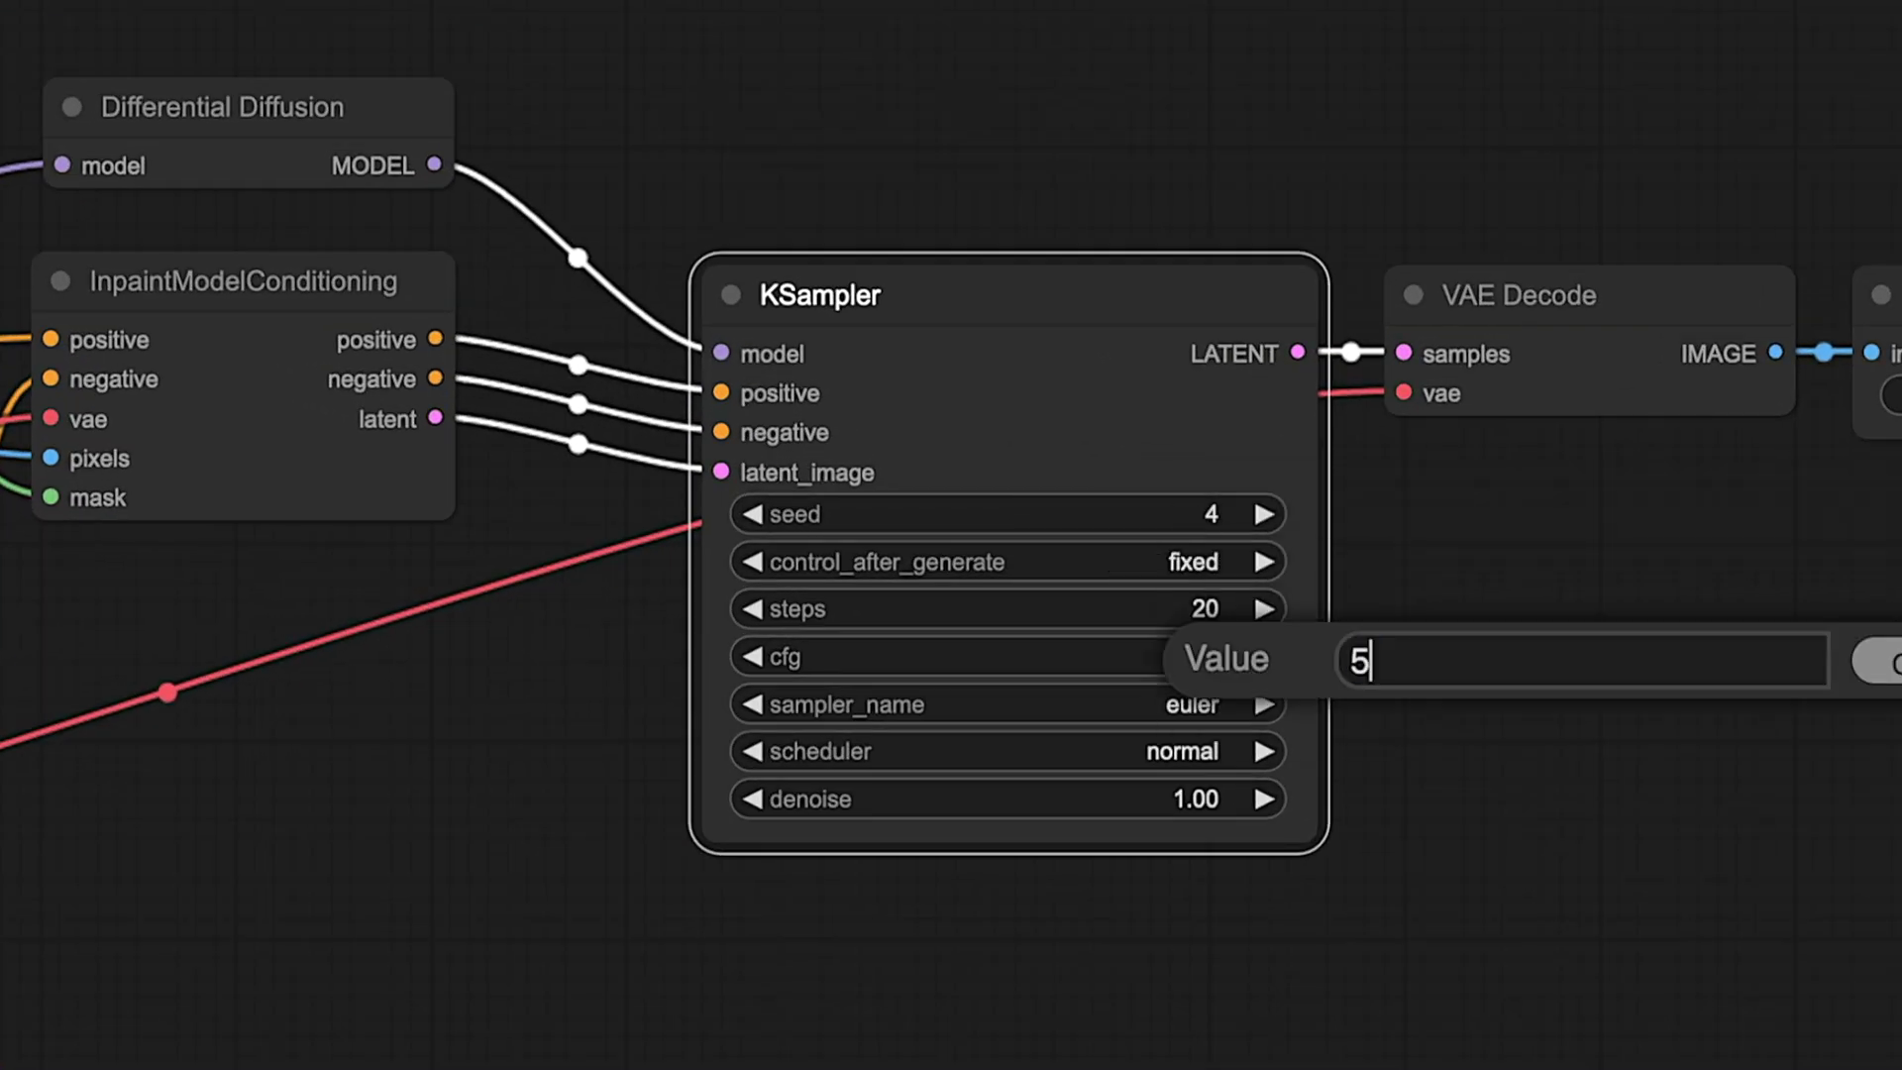
pyautogui.press('Return')
pyautogui.click(1234, 705)
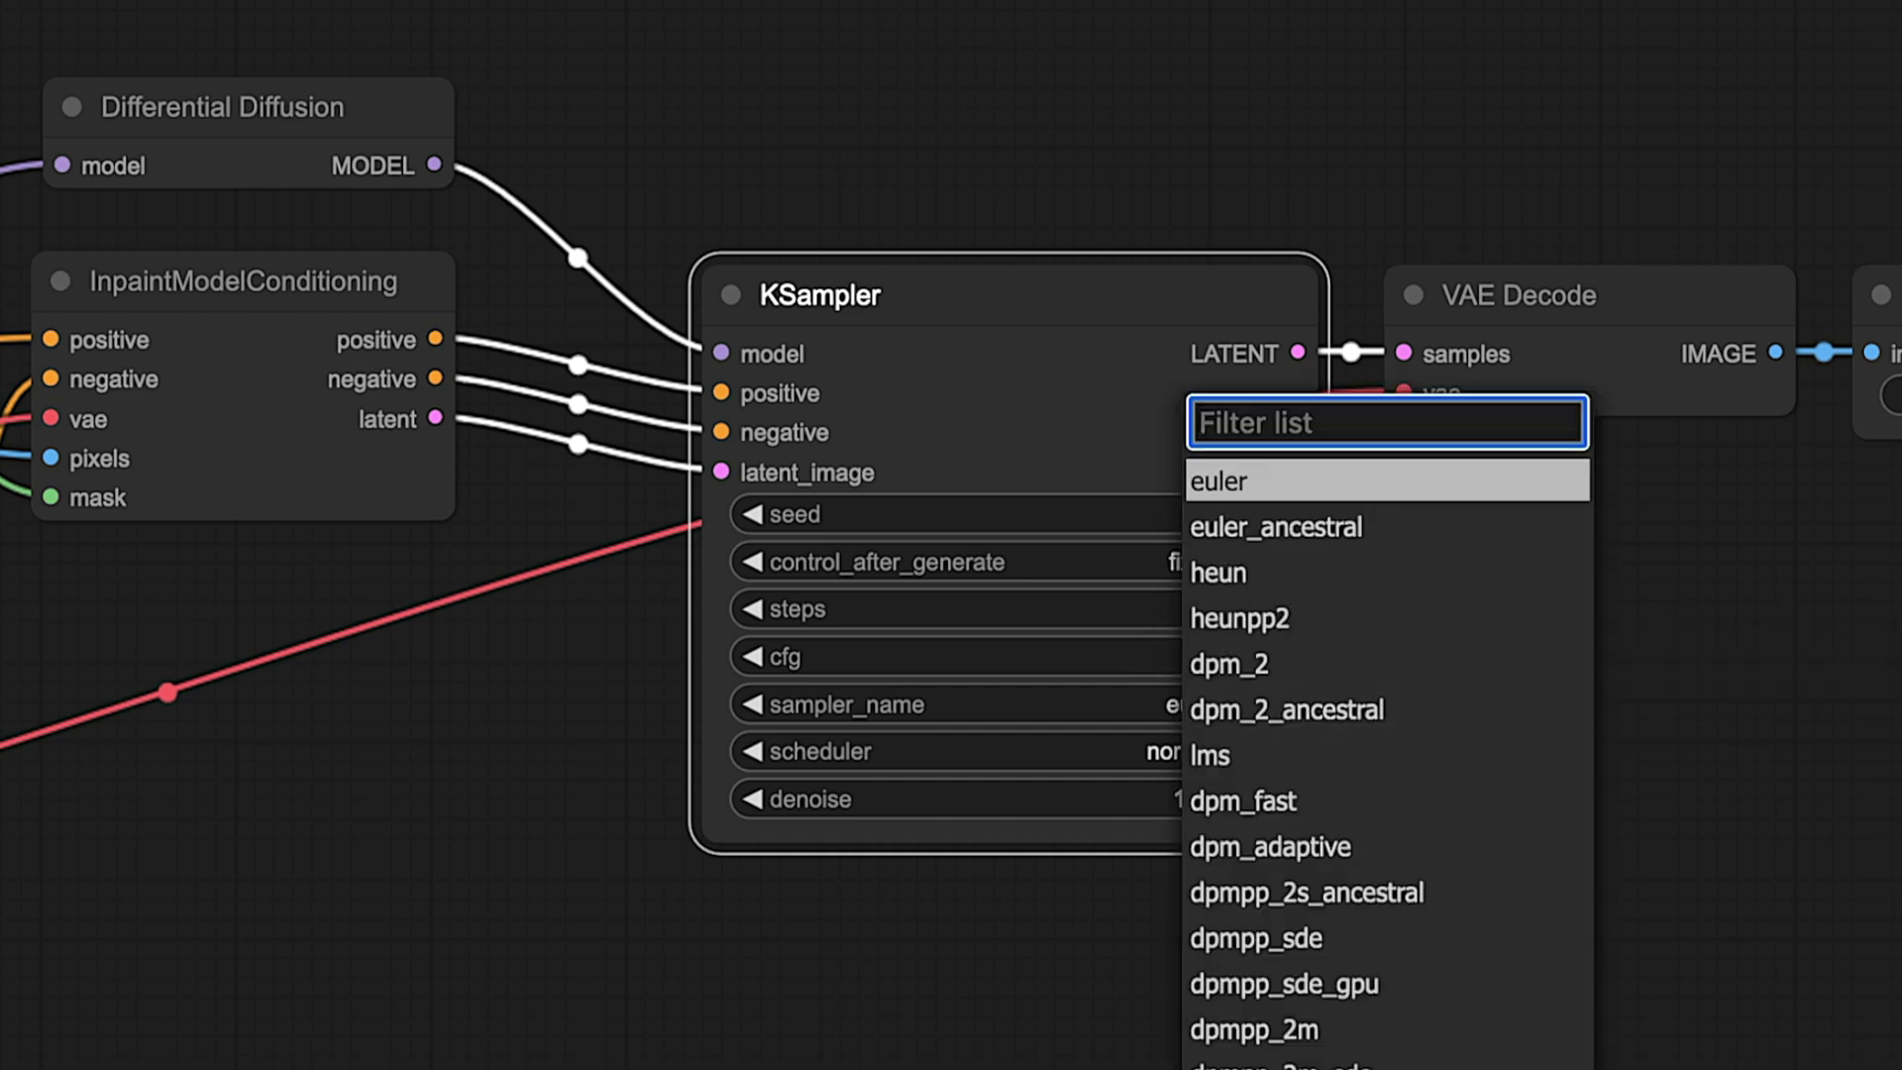
pyautogui.click(1331, 1030)
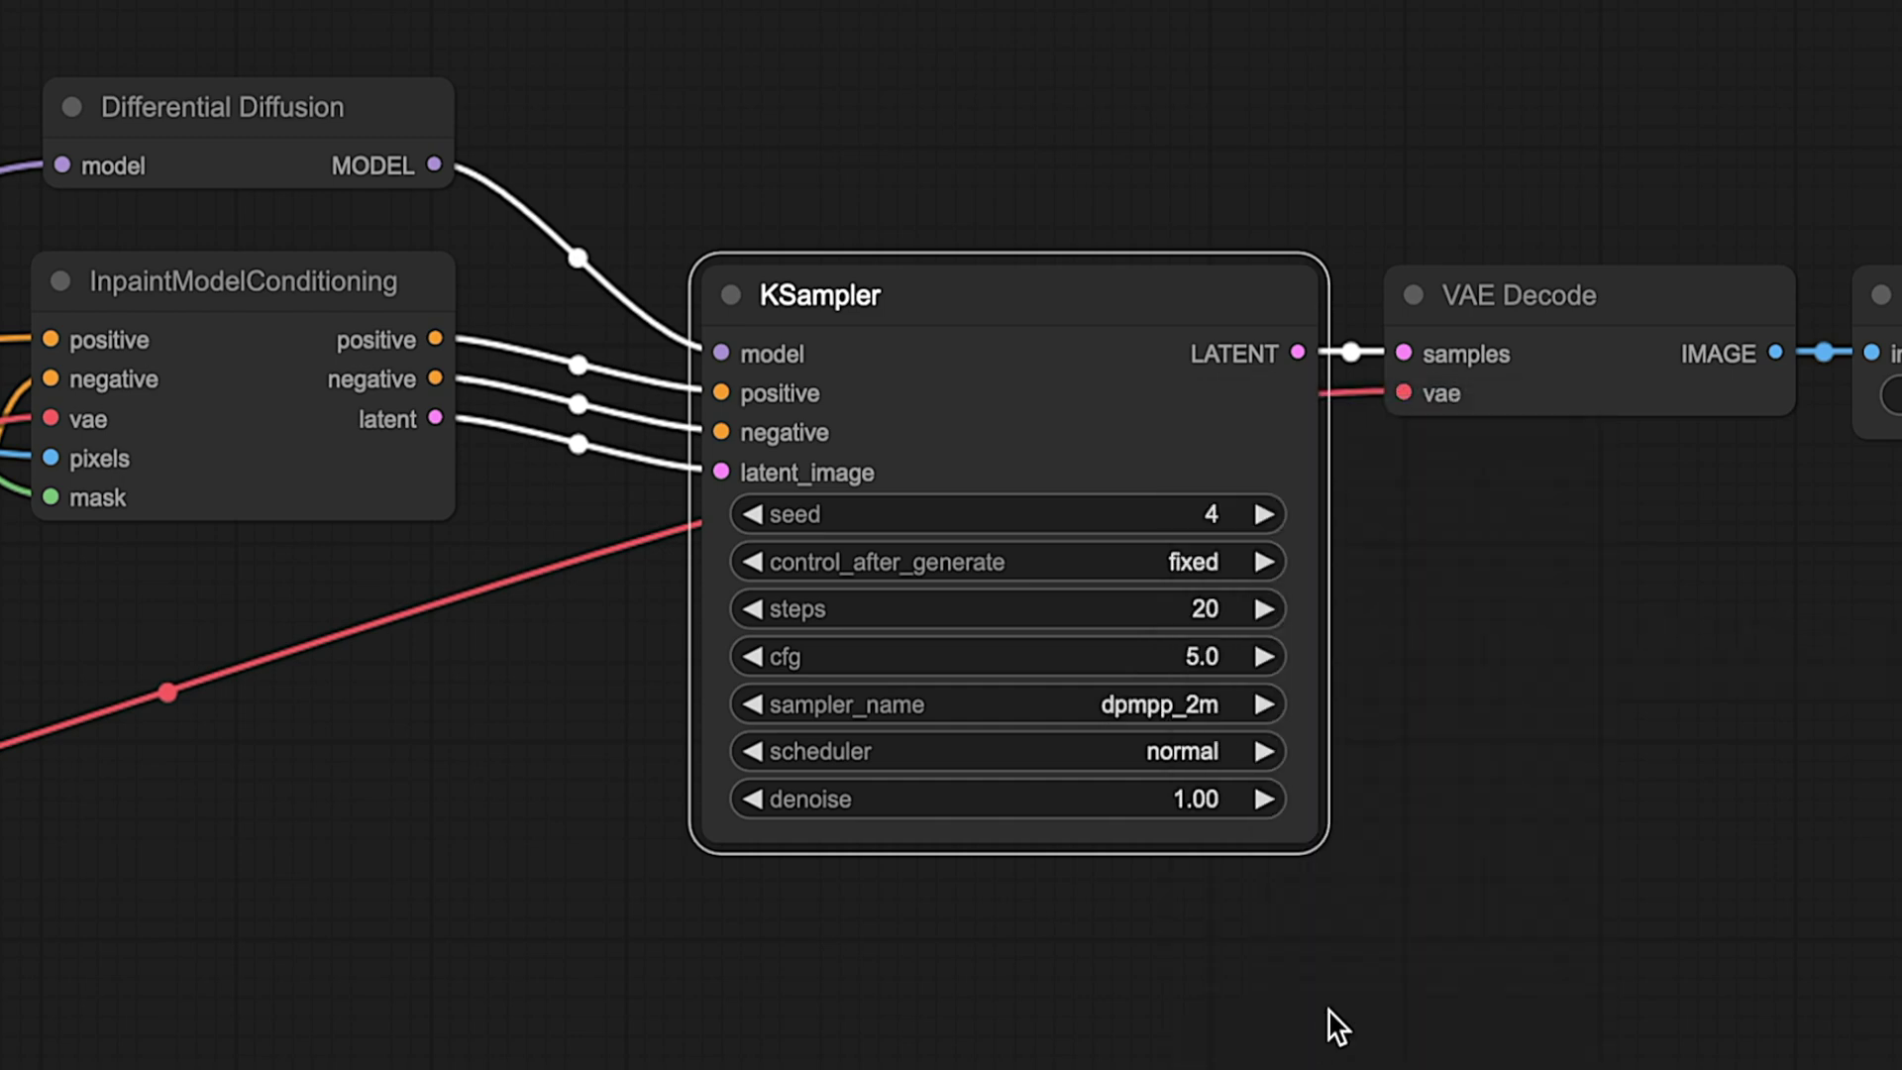
pyautogui.click(1144, 758)
pyautogui.click(1194, 822)
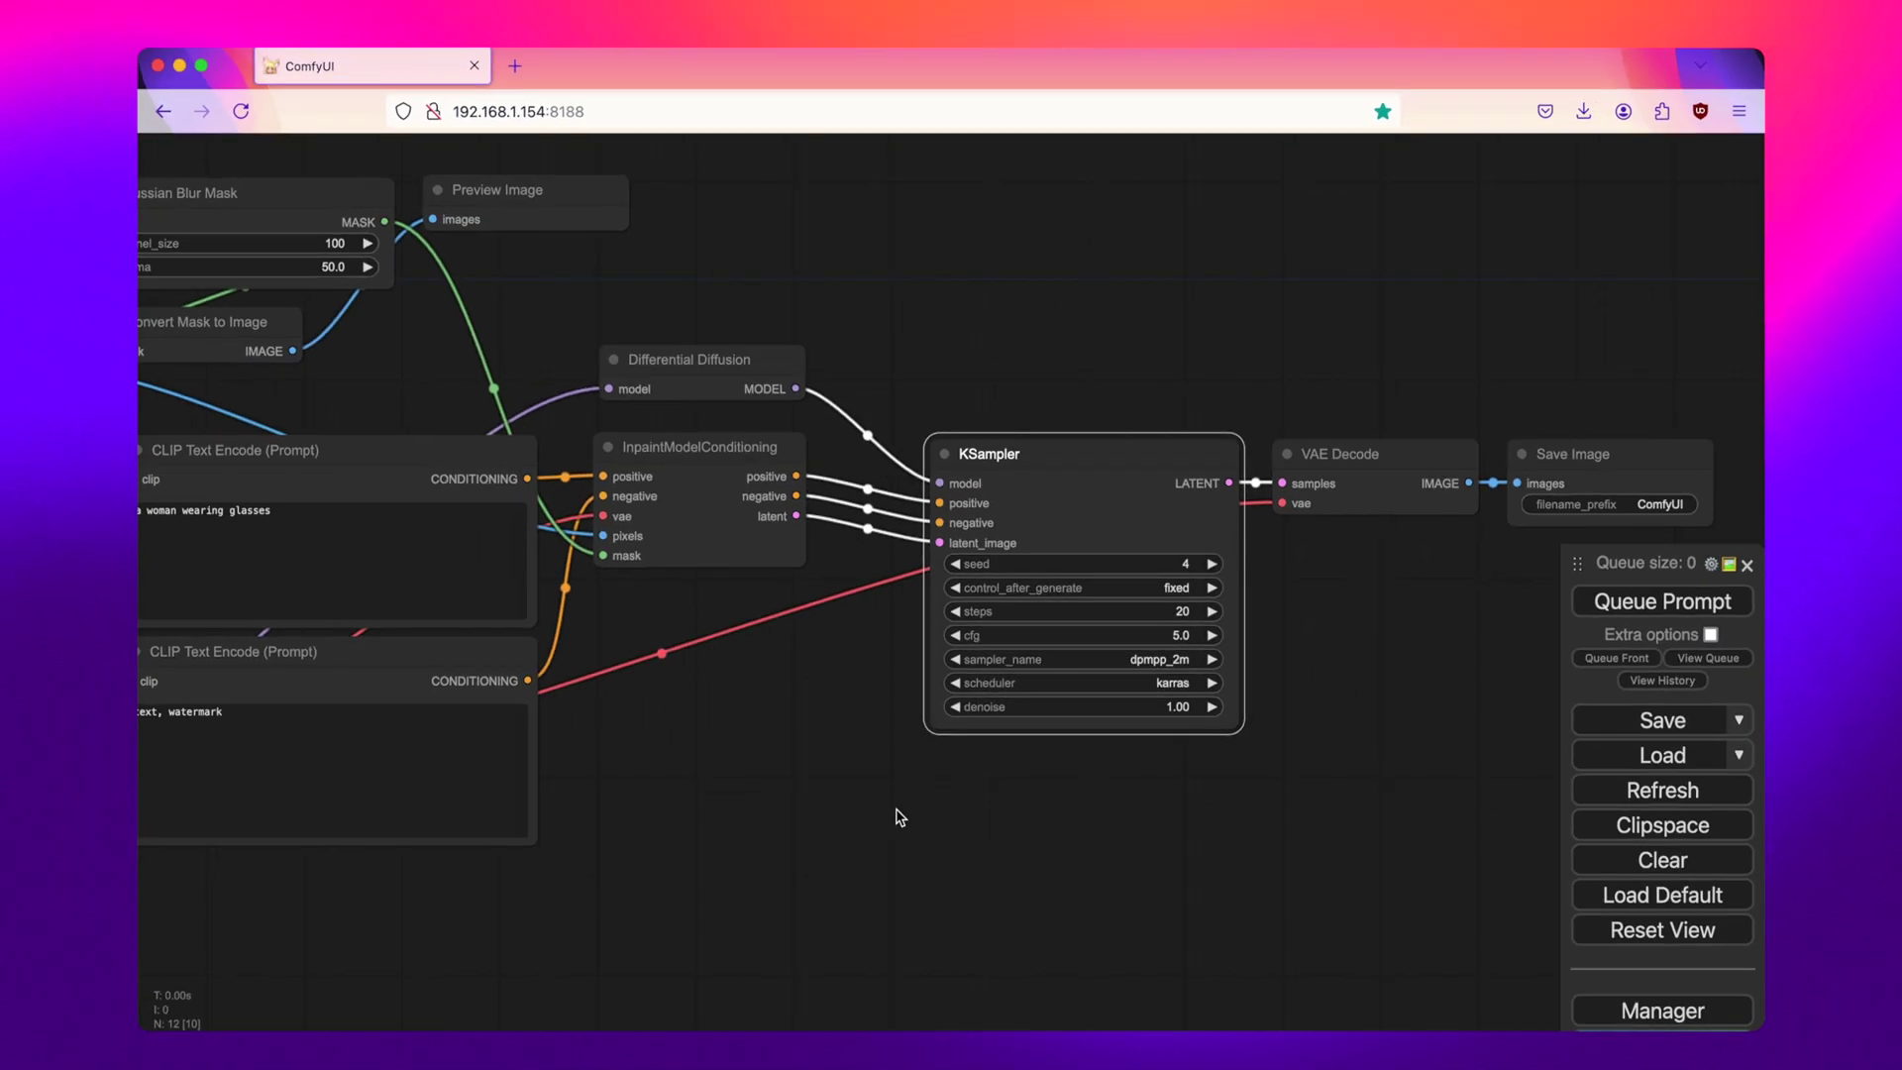
pyautogui.moveTo(726, 721); pyautogui.dragTo(897, 739)
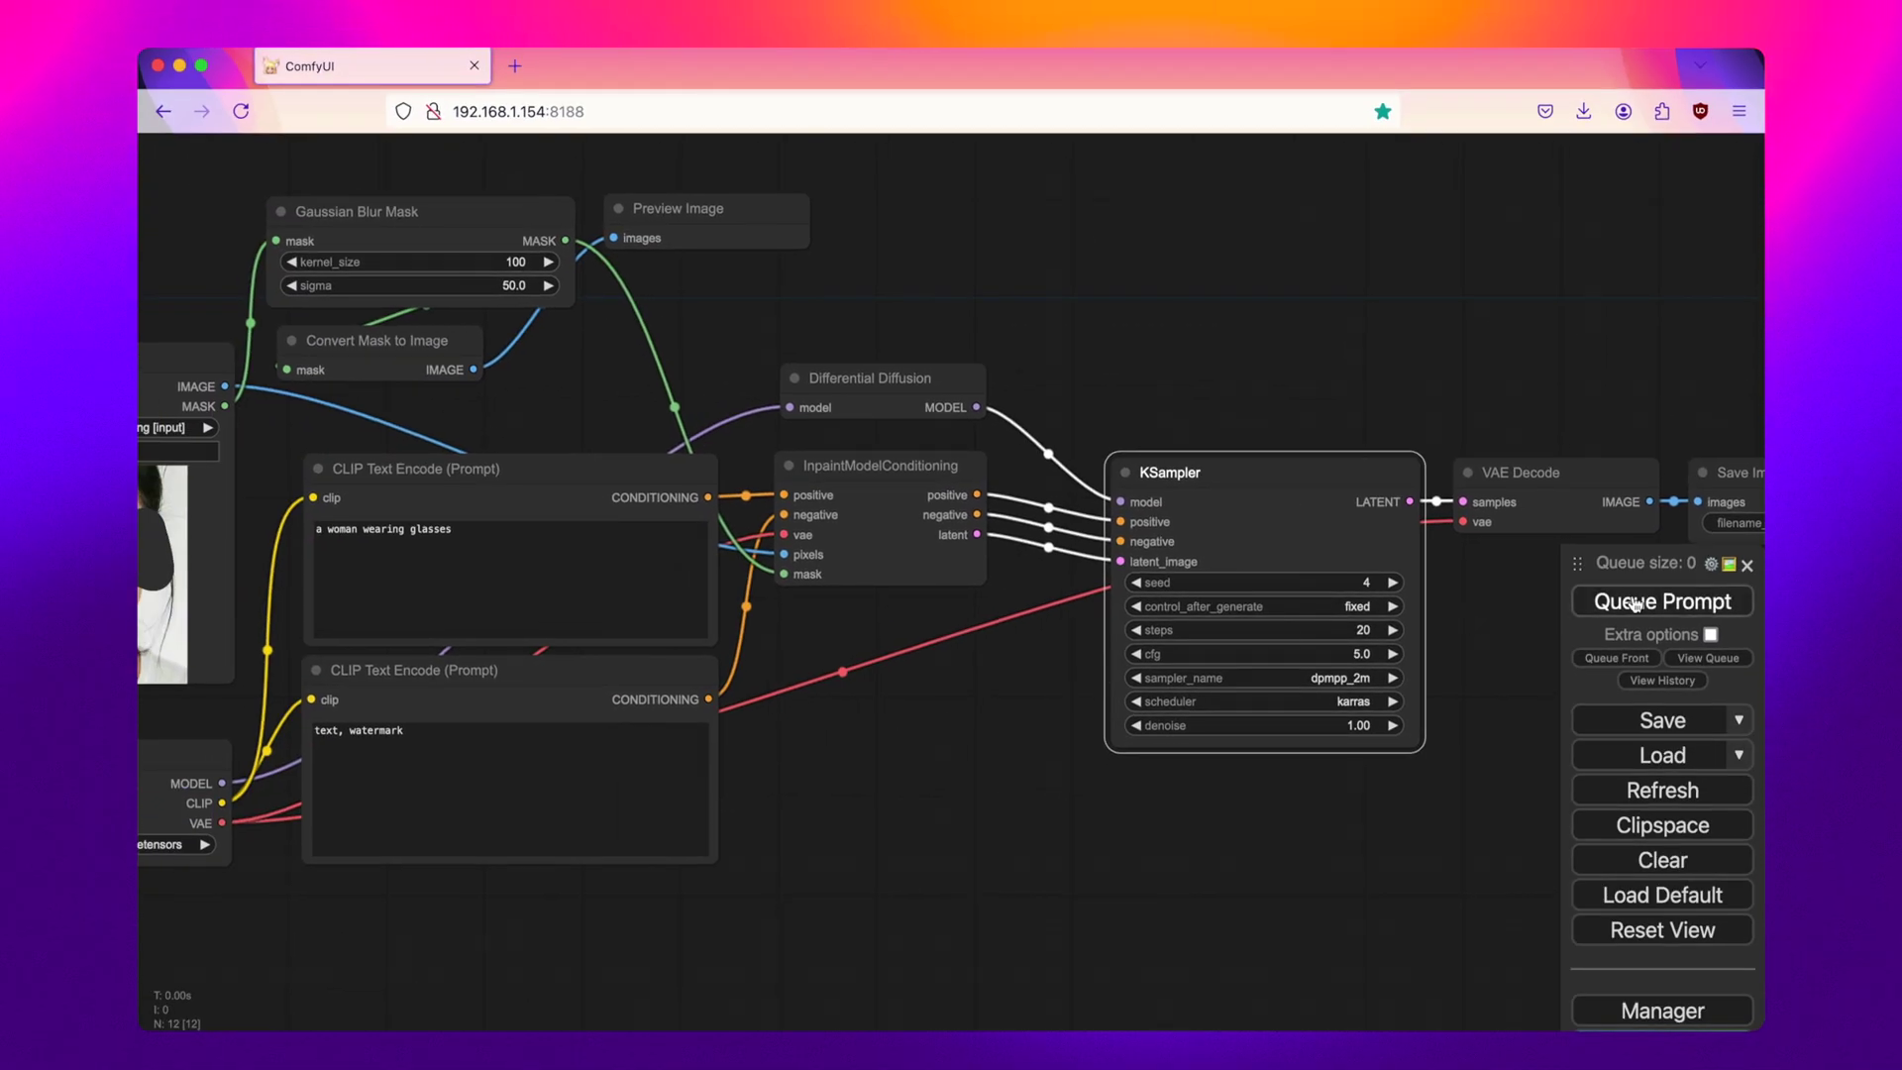
# Queue the inpainting run and move the Preview Image node up to show the blurred eye mask
pyautogui.click(1635, 602)
pyautogui.moveTo(961, 263); pyautogui.dragTo(1149, 276)
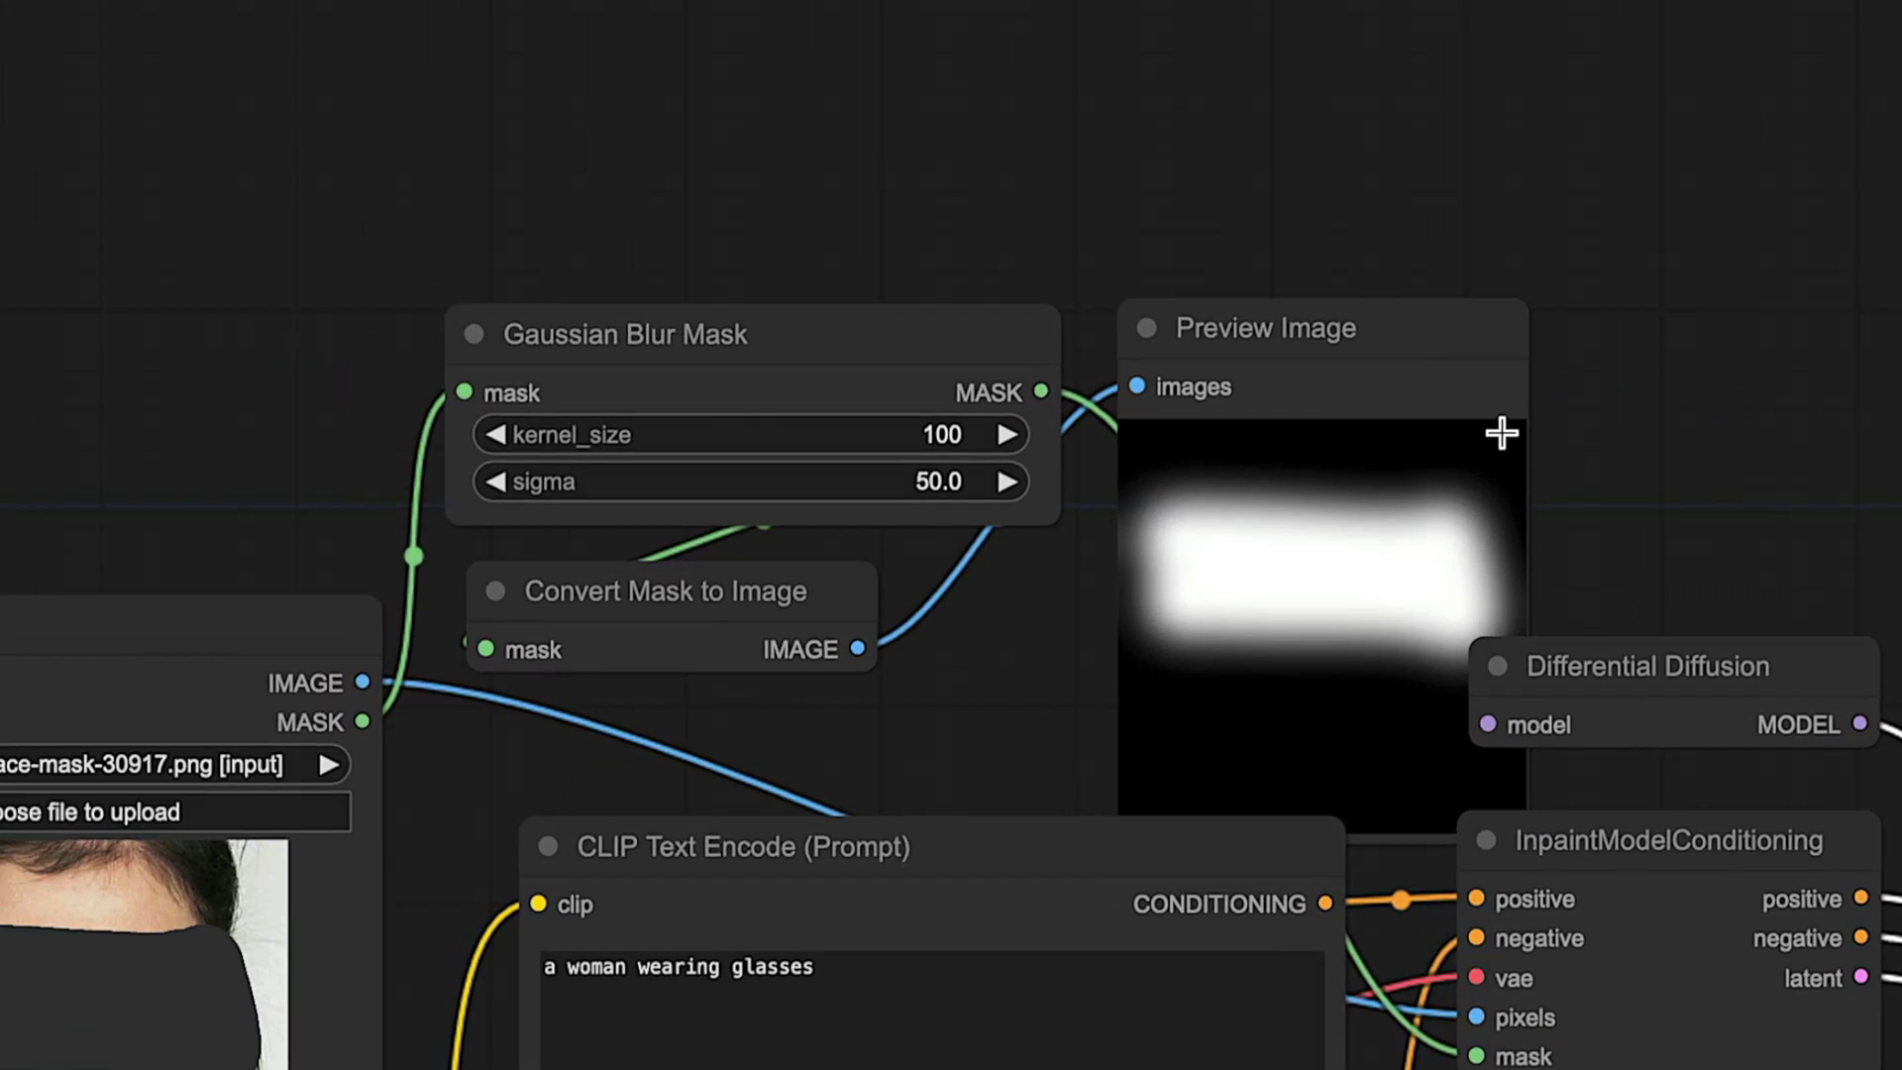
pyautogui.moveTo(1343, 195); pyautogui.dragTo(1350, 0)
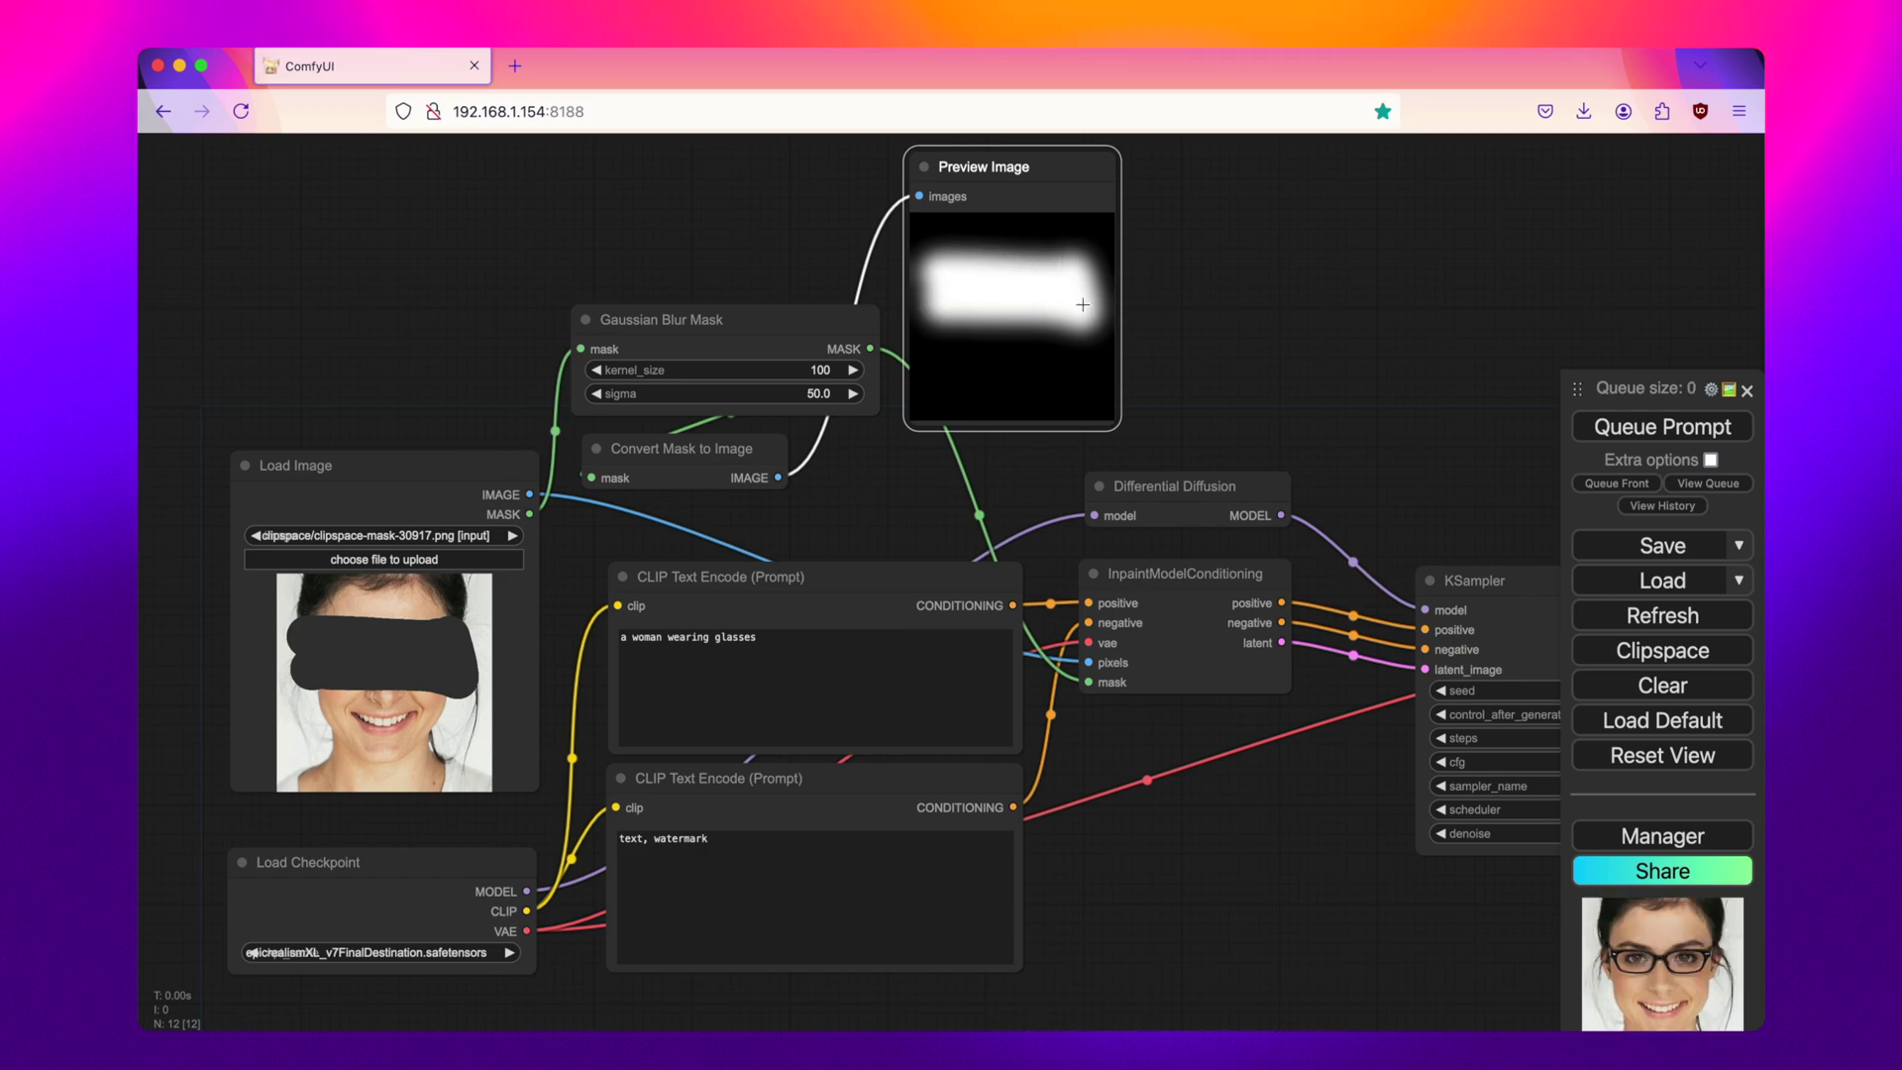
# Enlarge the Save Image node so the glasses portrait displays at a large size
pyautogui.moveTo(1346, 413); pyautogui.dragTo(689, 267)
pyautogui.moveTo(1046, 370); pyautogui.dragTo(629, 264)
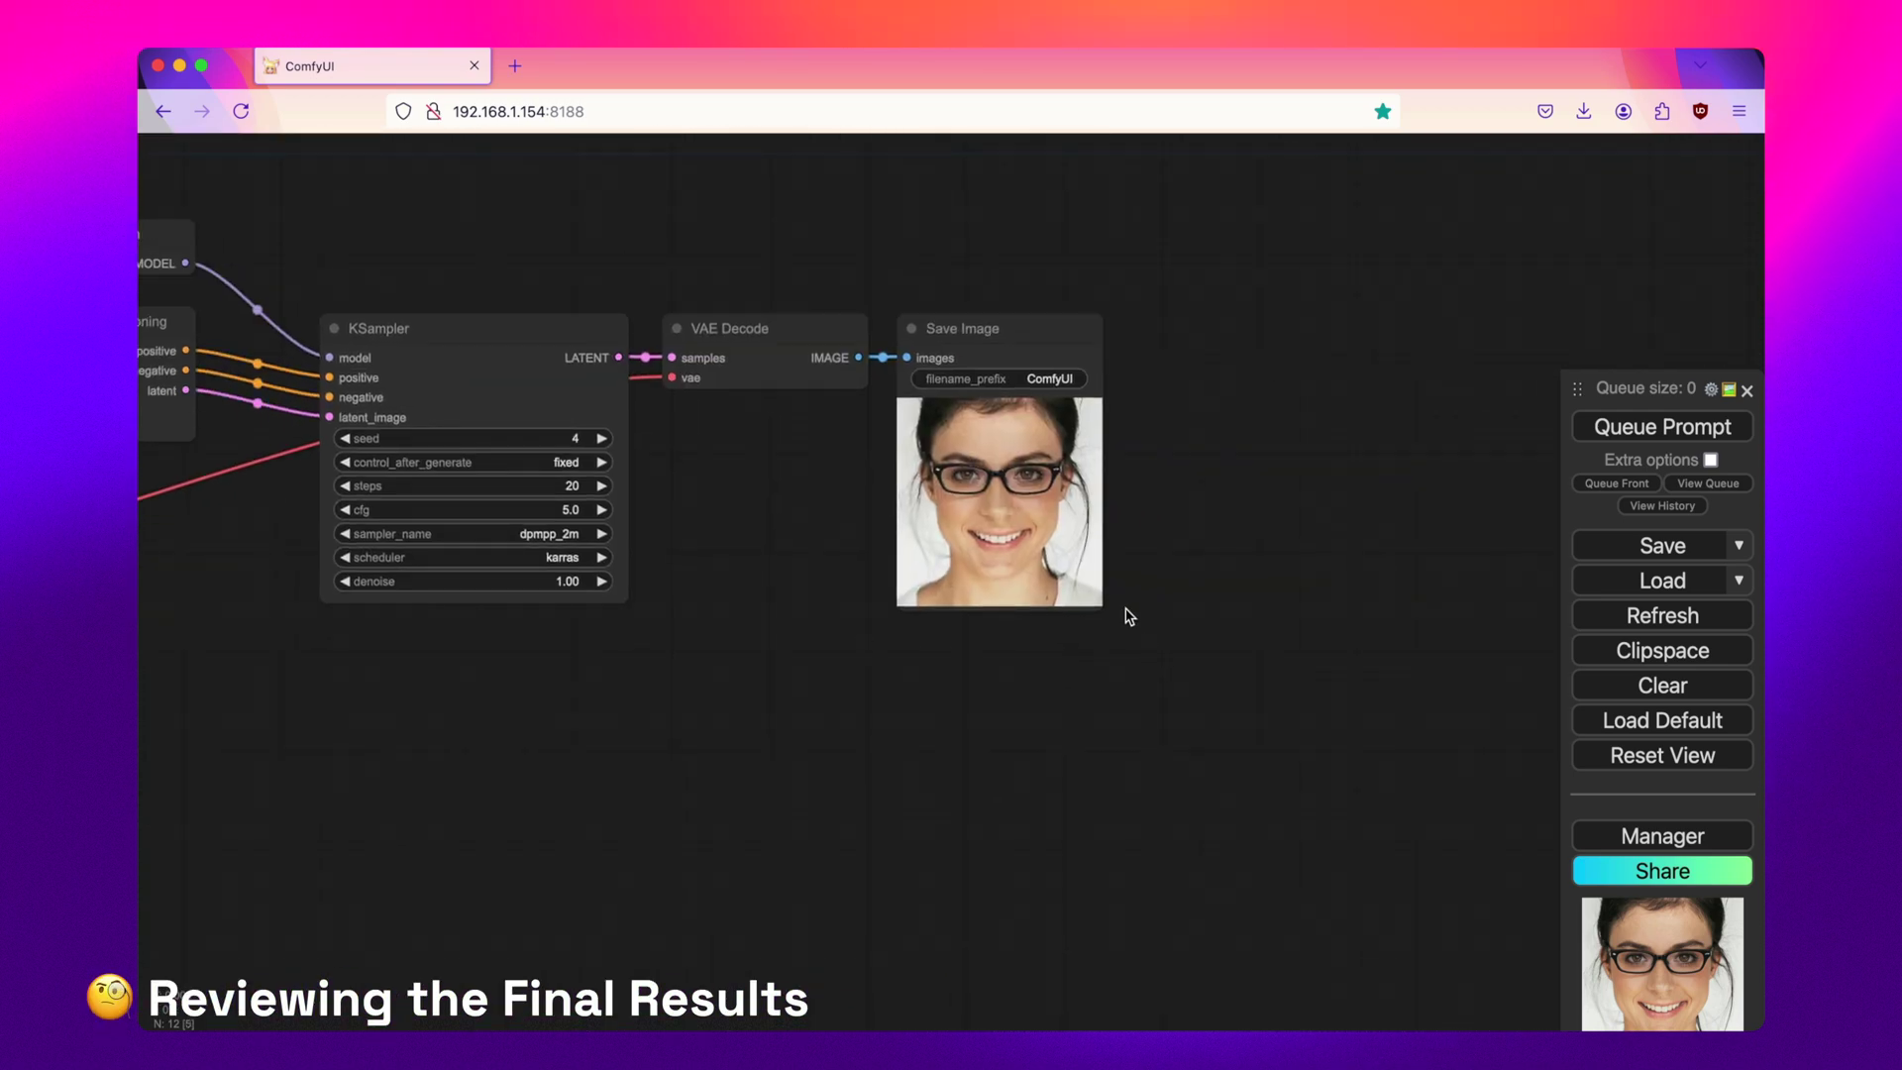
pyautogui.moveTo(1102, 605); pyautogui.dragTo(1490, 1026)
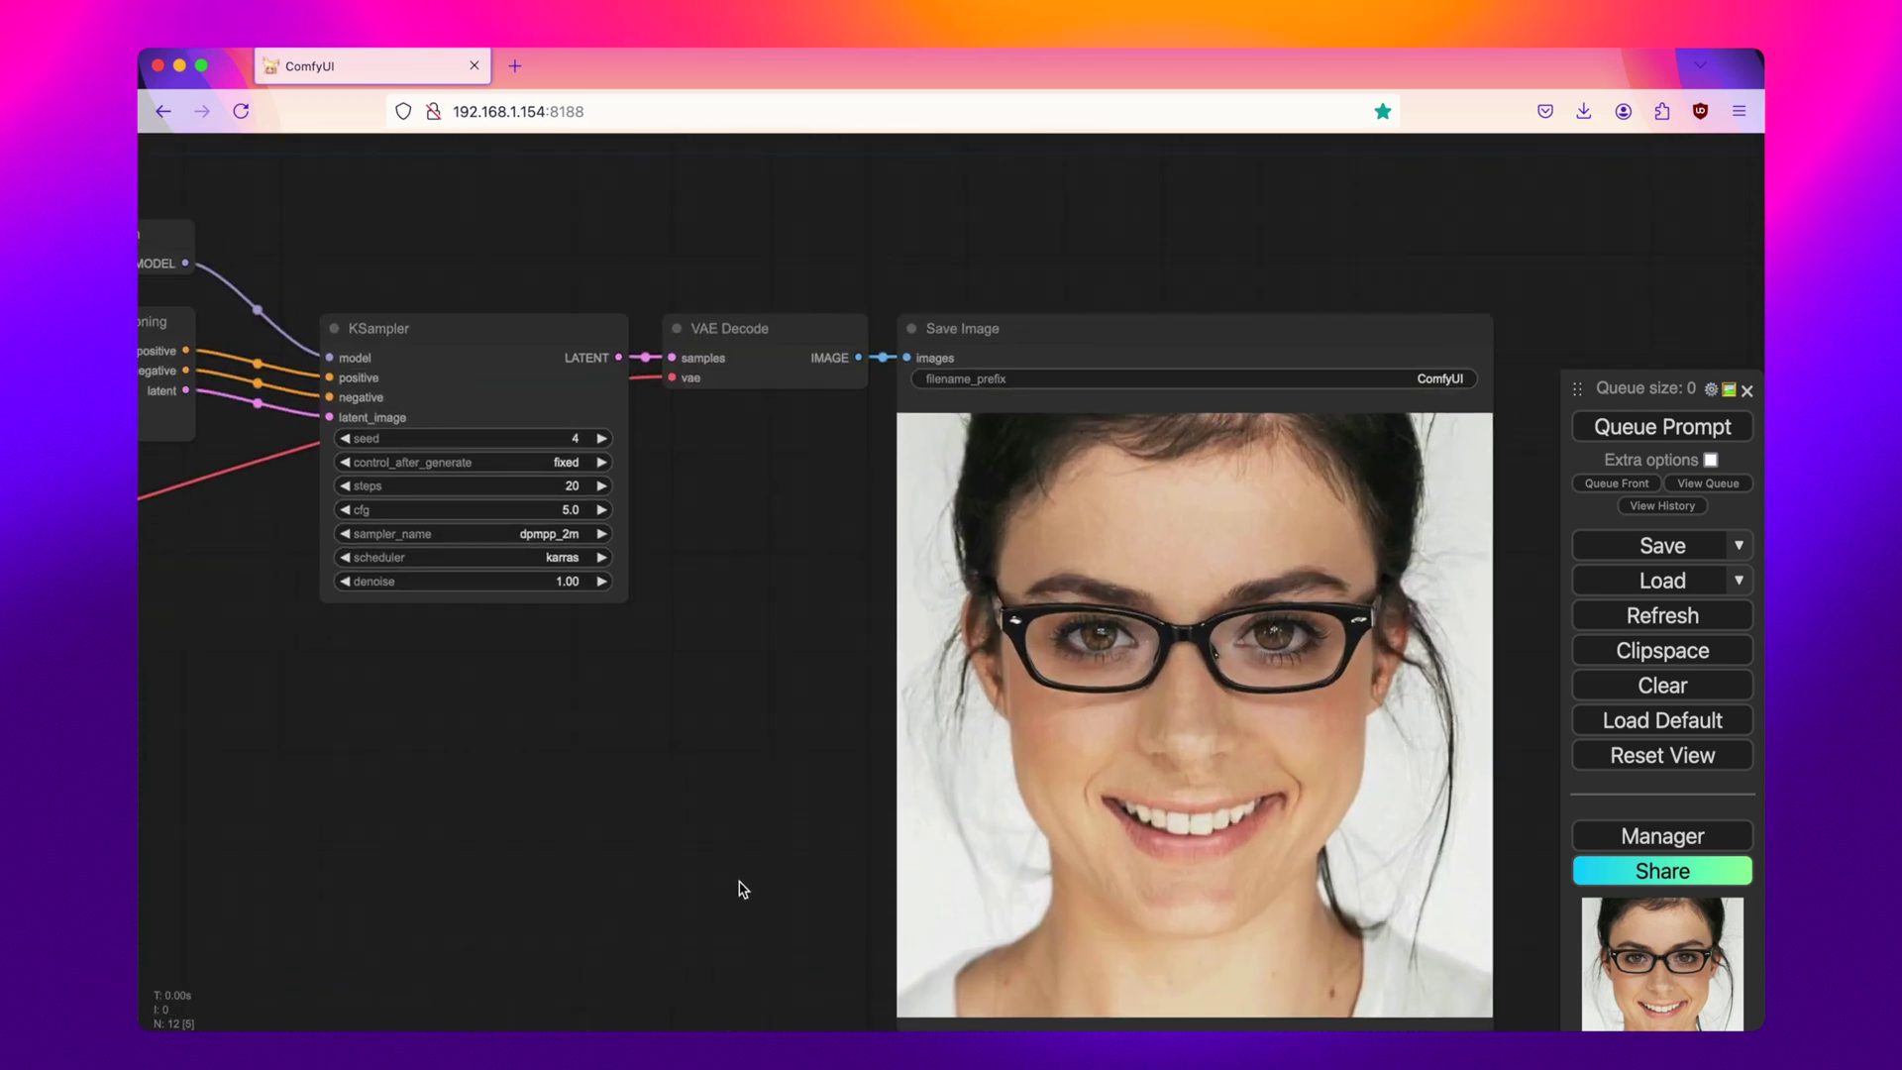
pyautogui.moveTo(743, 888); pyautogui.dragTo(659, 710)
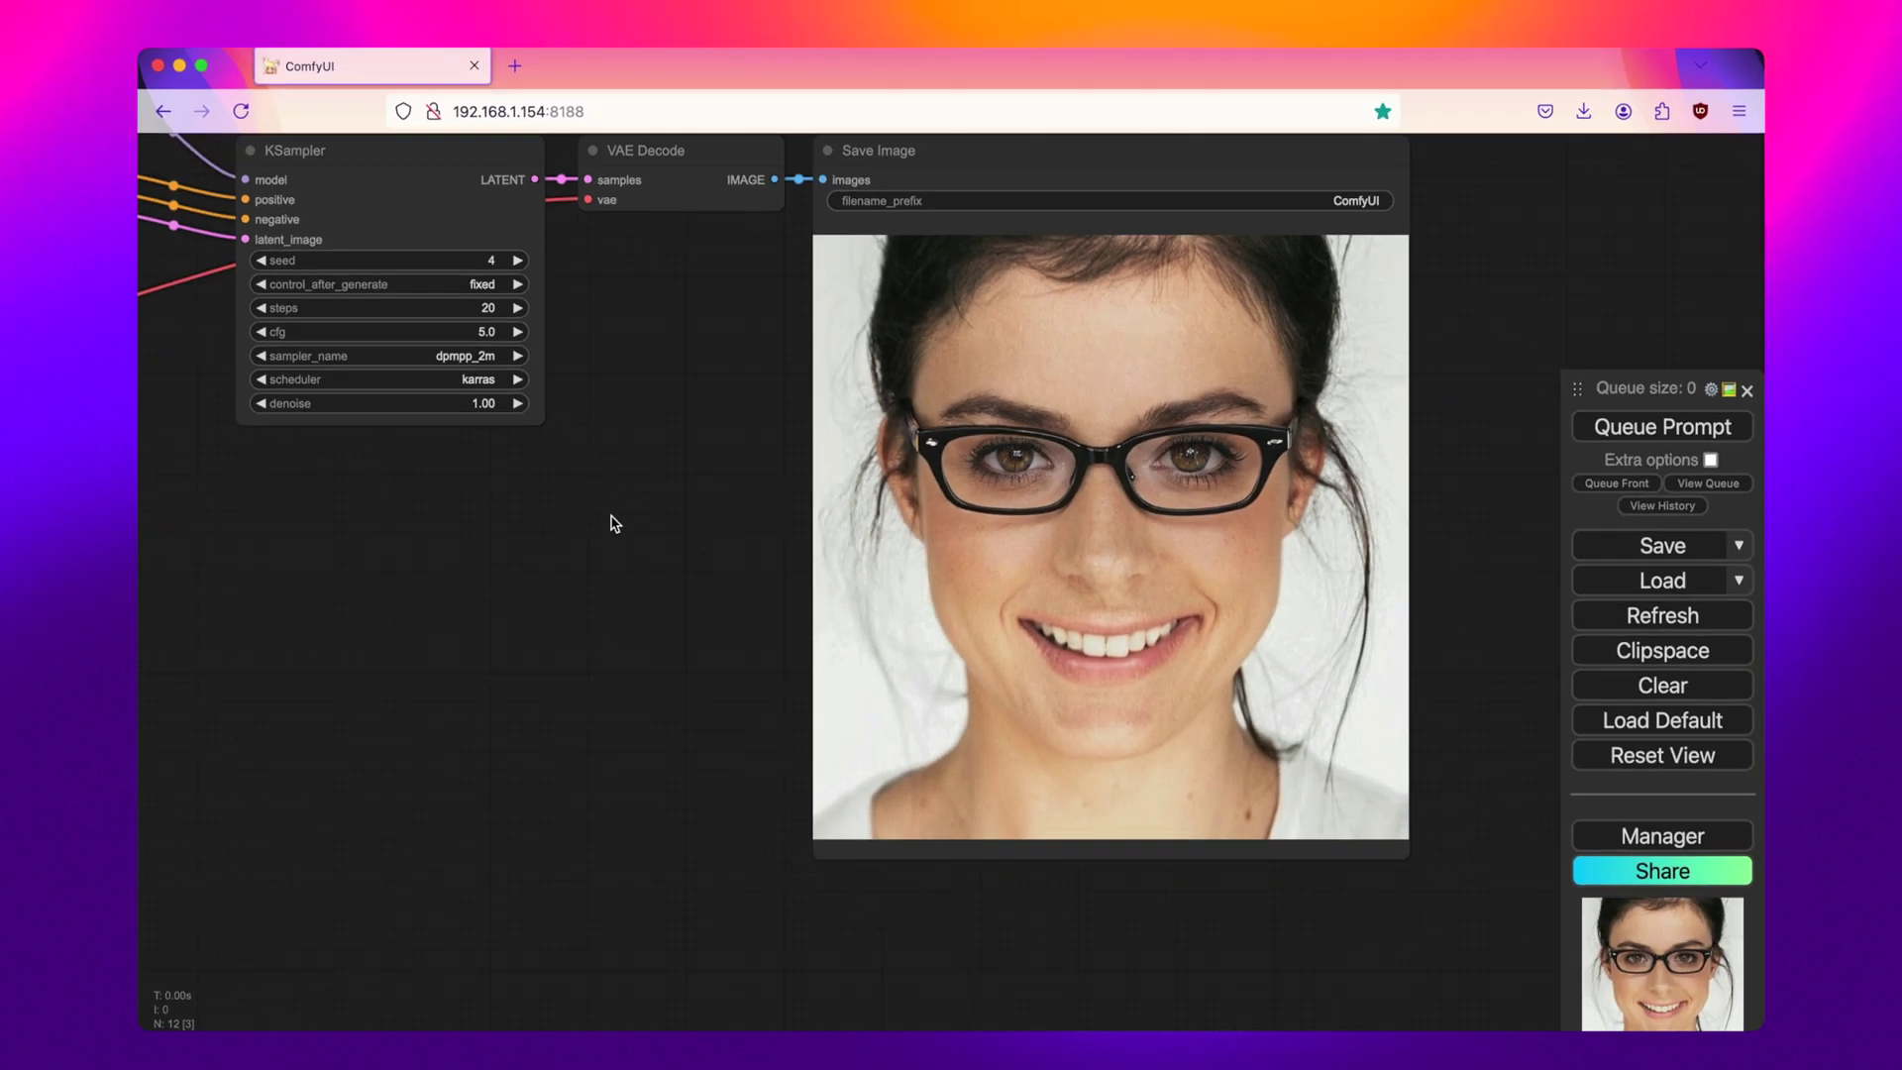
# Place the Load Image node beside the result to compare the original portrait
pyautogui.scroll(-2, 443, 537)
pyautogui.moveTo(442, 537); pyautogui.dragTo(1210, 667)
pyautogui.moveTo(248, 261); pyautogui.dragTo(1321, 749)
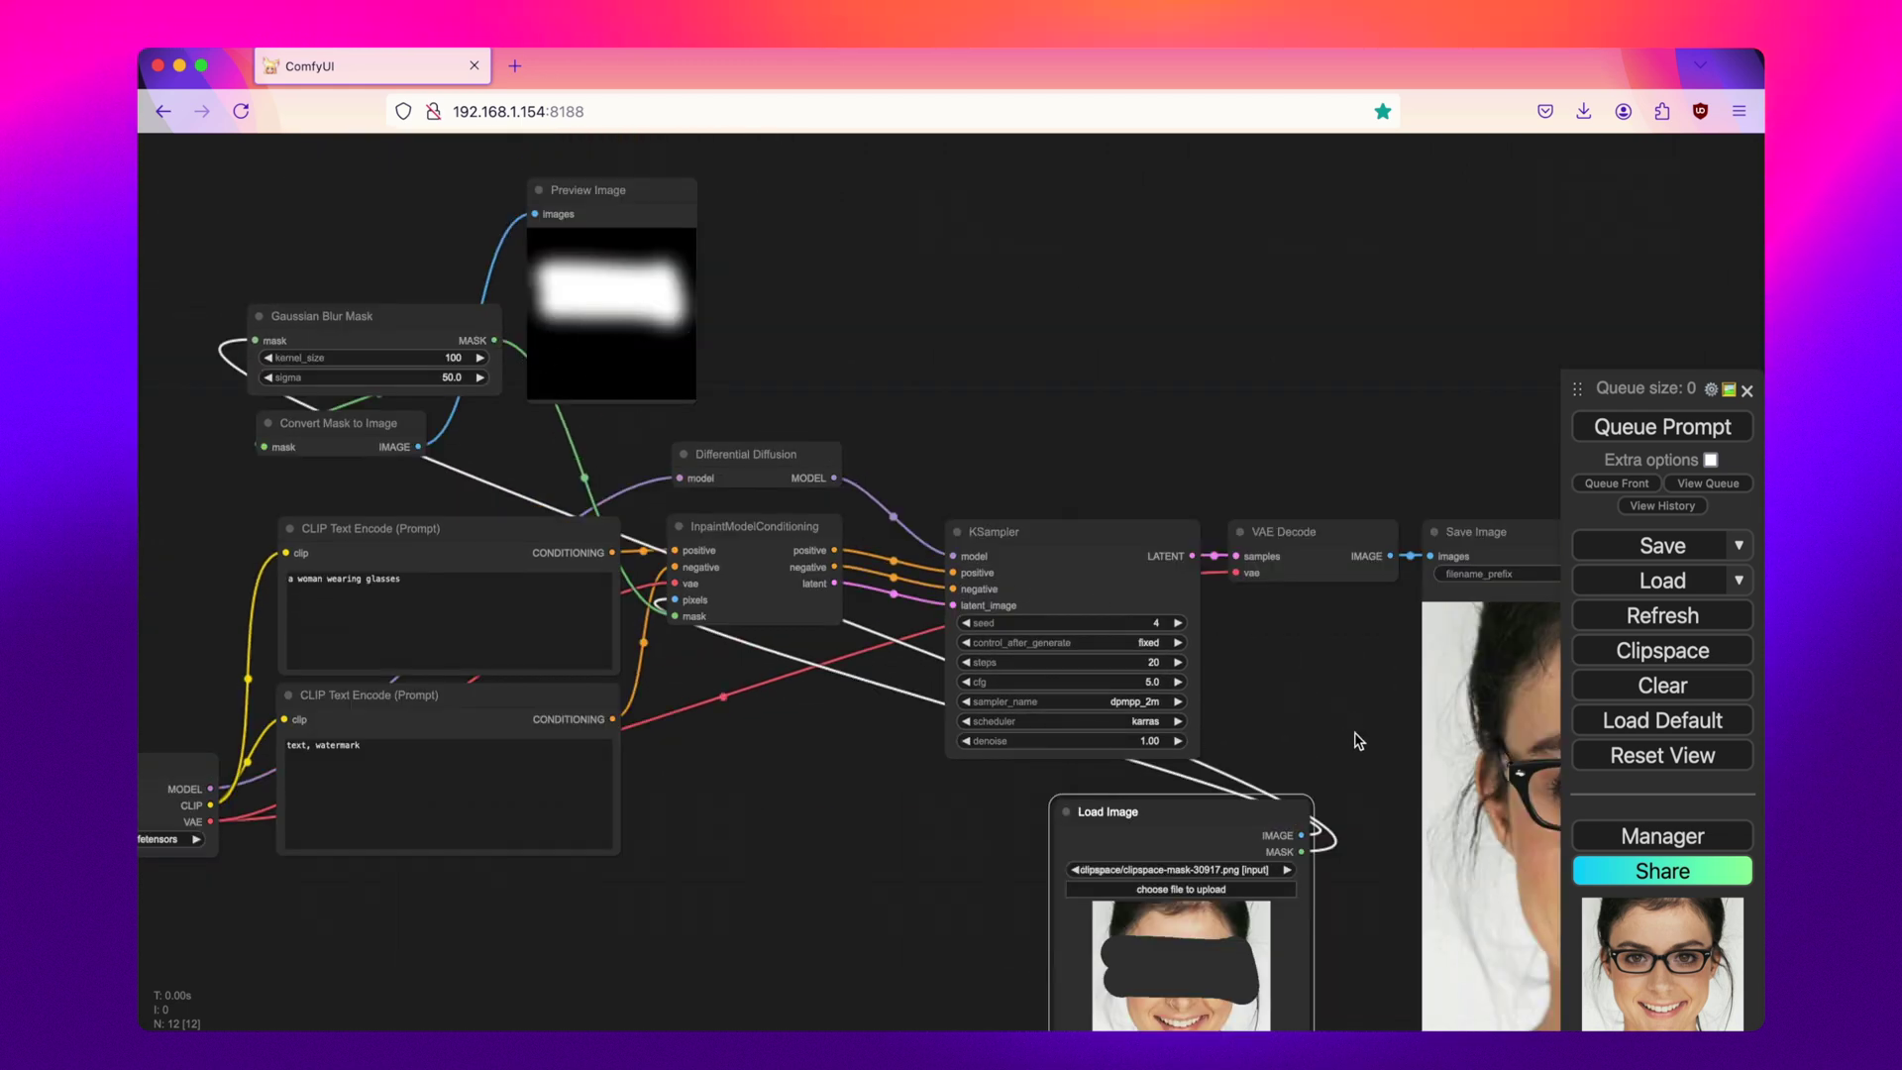
pyautogui.moveTo(1328, 746); pyautogui.dragTo(1121, 394)
pyautogui.scroll(15, 992, 662)
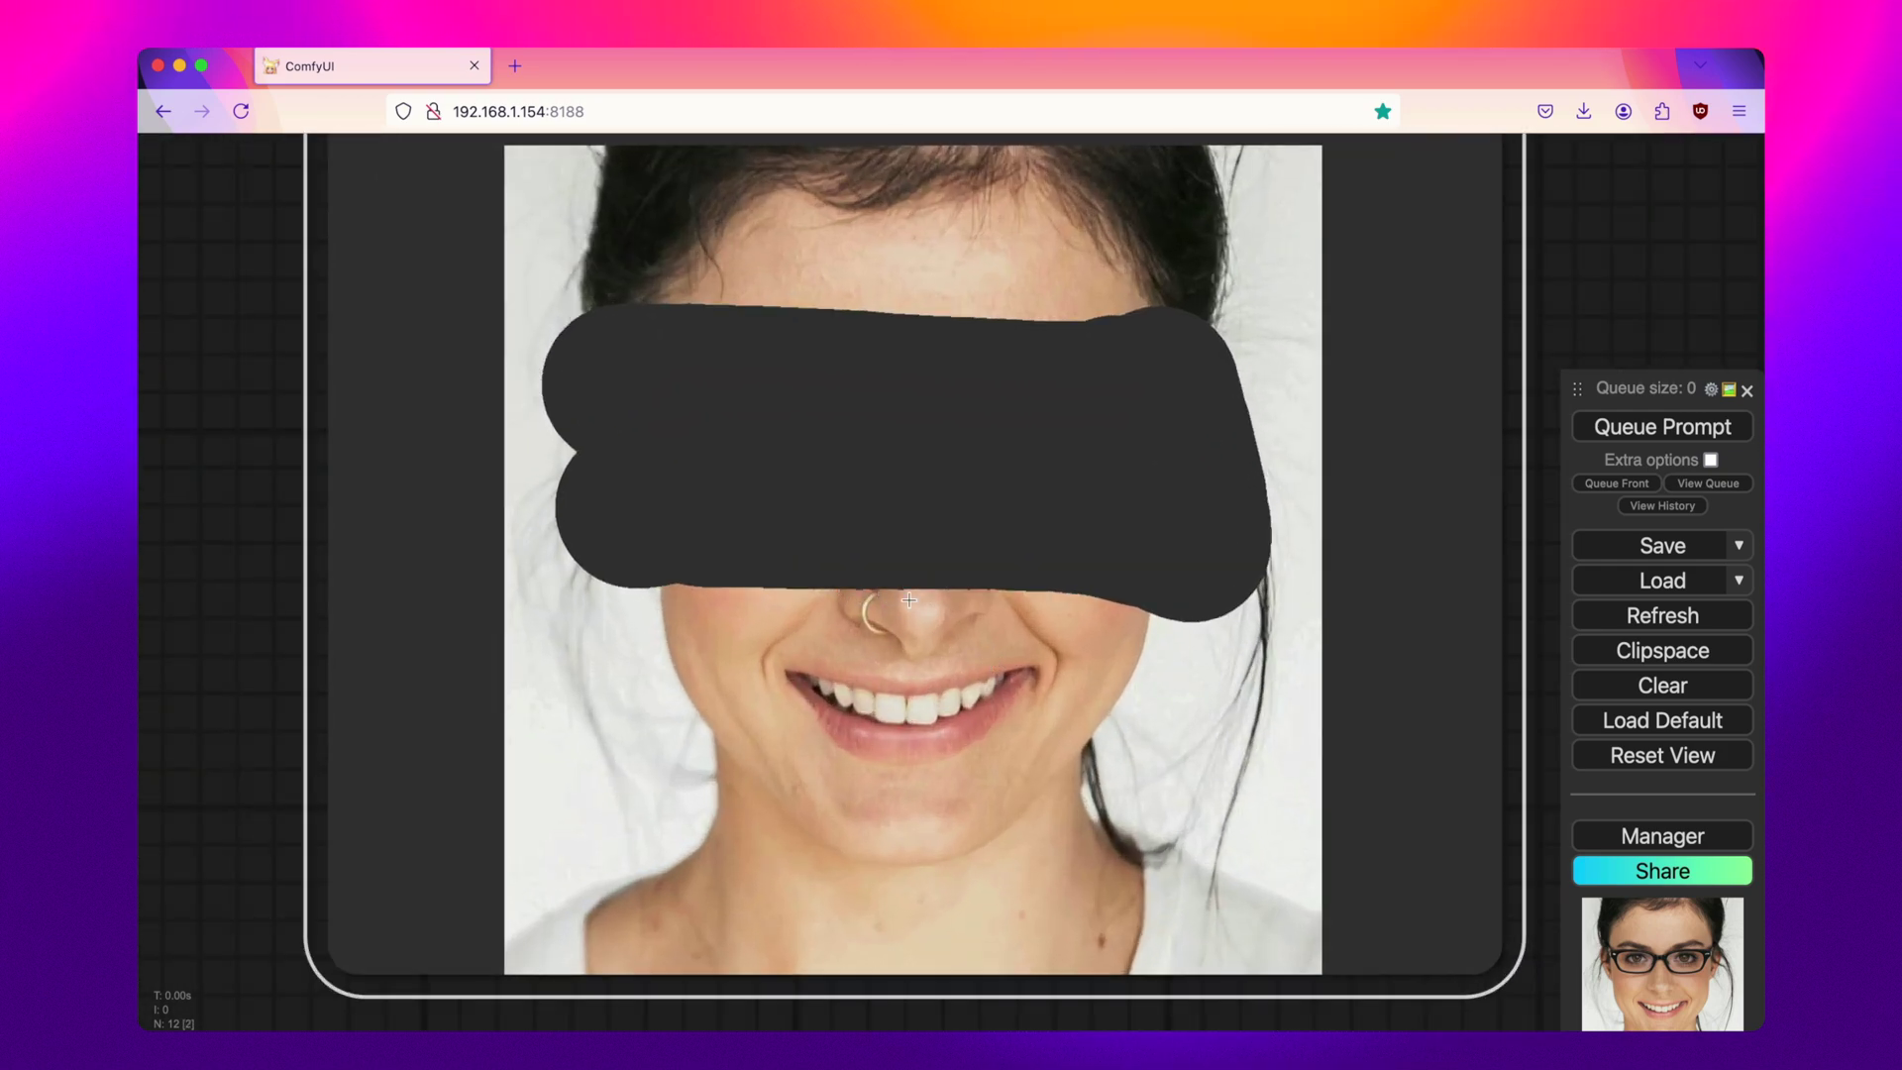
pyautogui.scroll(-4, 961, 592)
pyautogui.scroll(-4, 961, 591)
pyautogui.moveTo(1245, 463); pyautogui.dragTo(641, 586)
pyautogui.scroll(3, 535, 638)
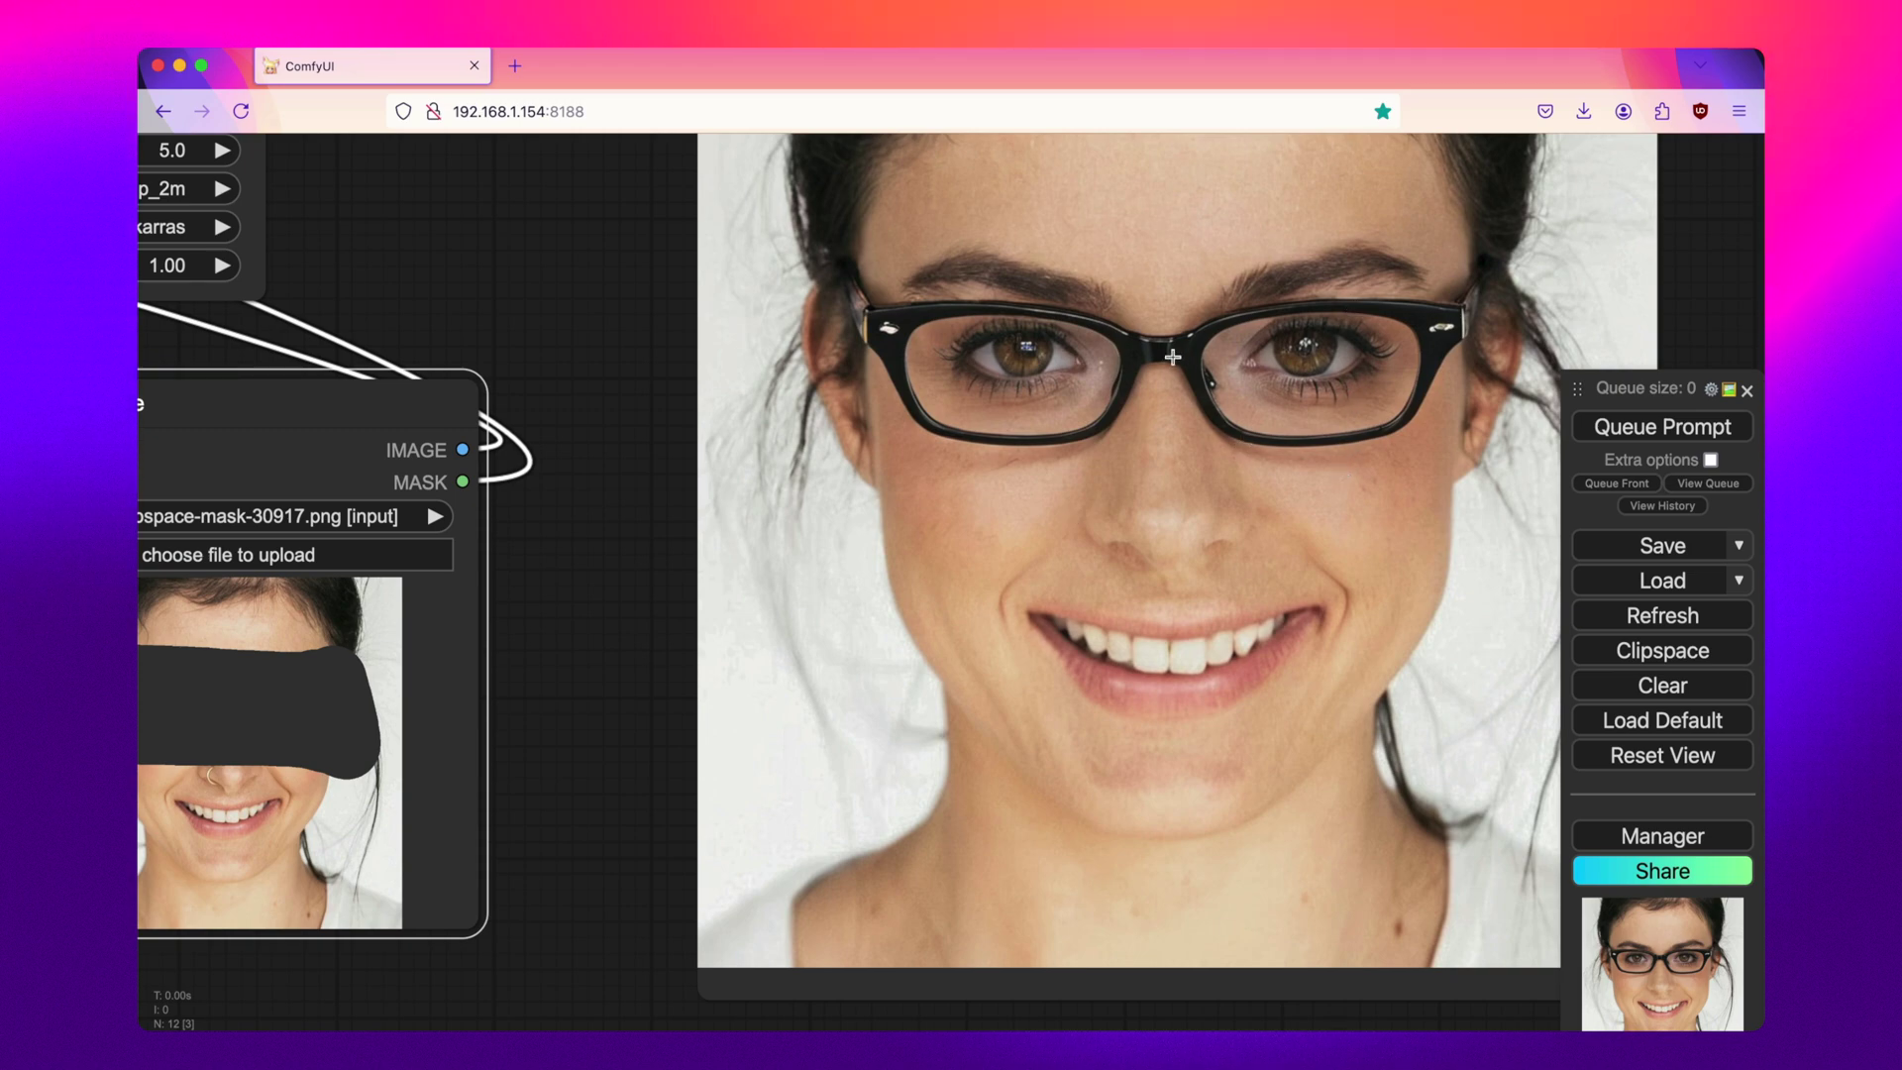
pyautogui.hscroll(5, 1318, 336)
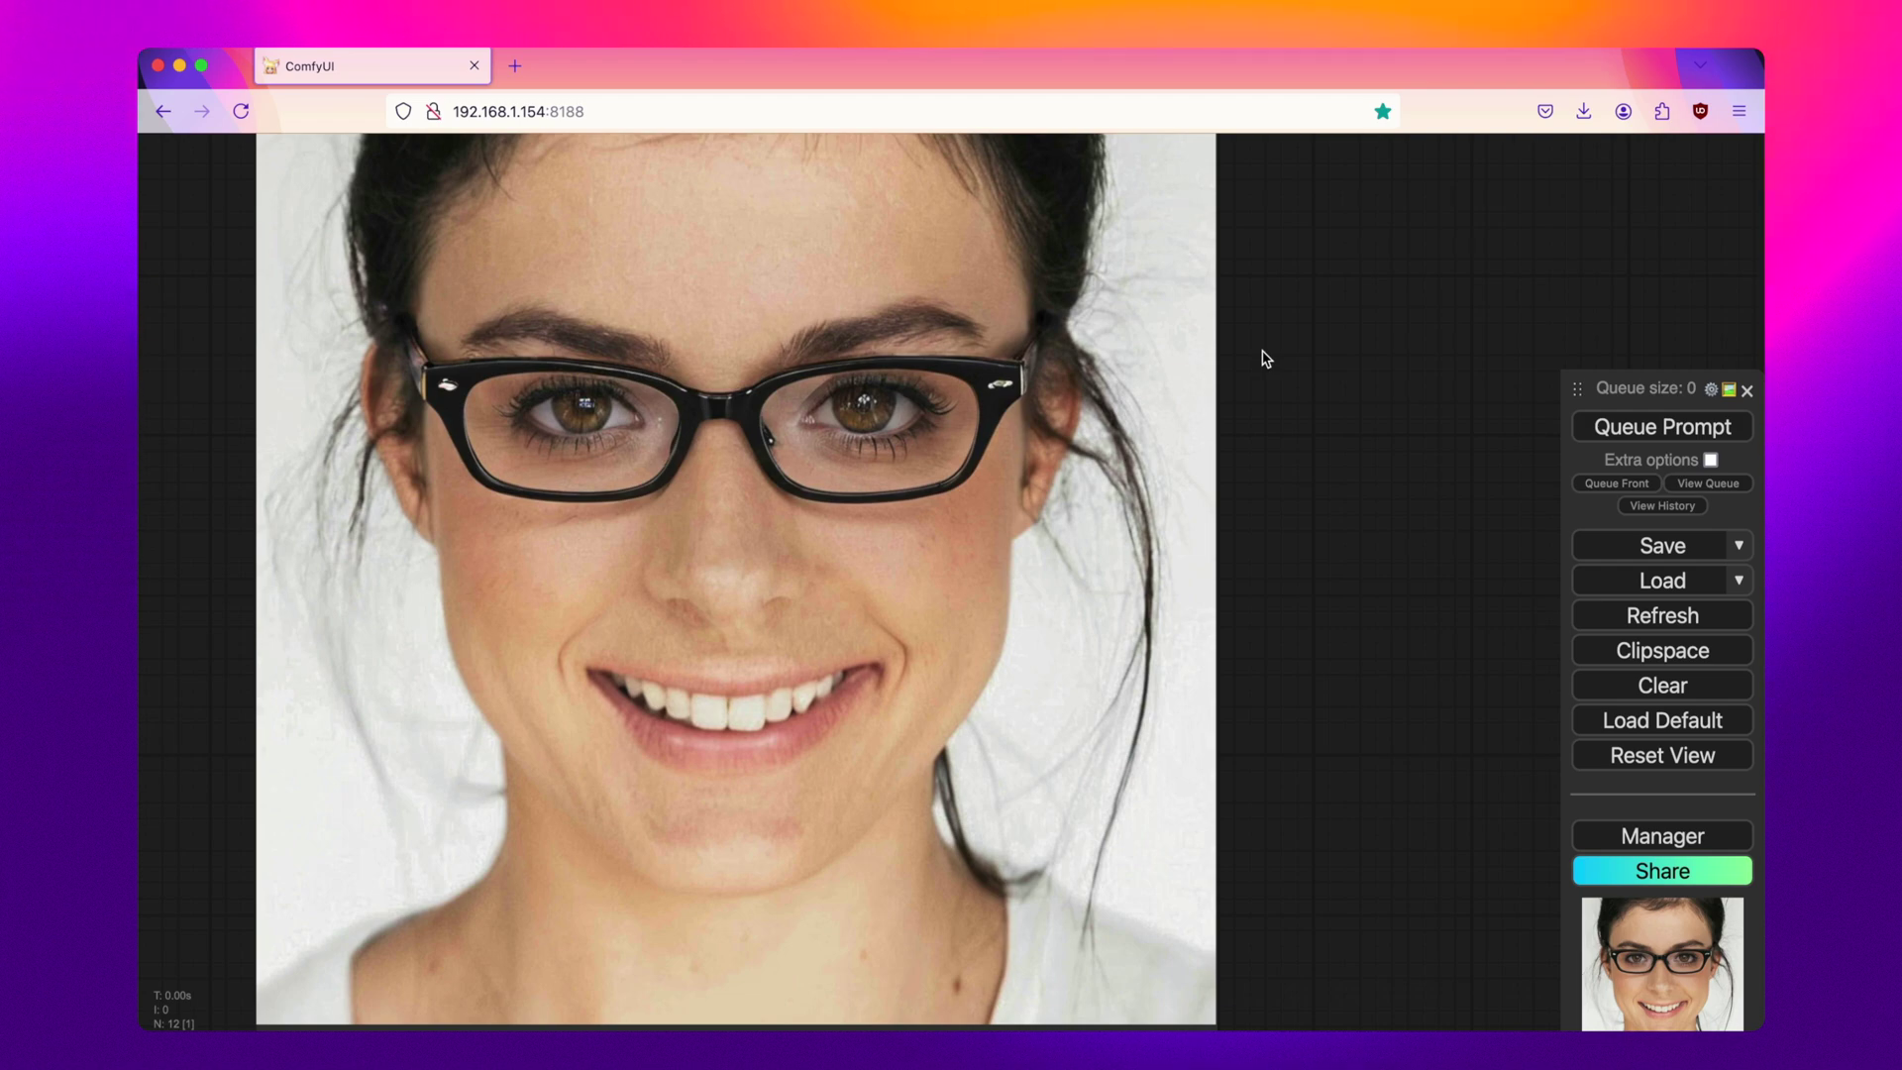
pyautogui.scroll(-10, 1267, 358)
pyautogui.scroll(4, 1097, 414)
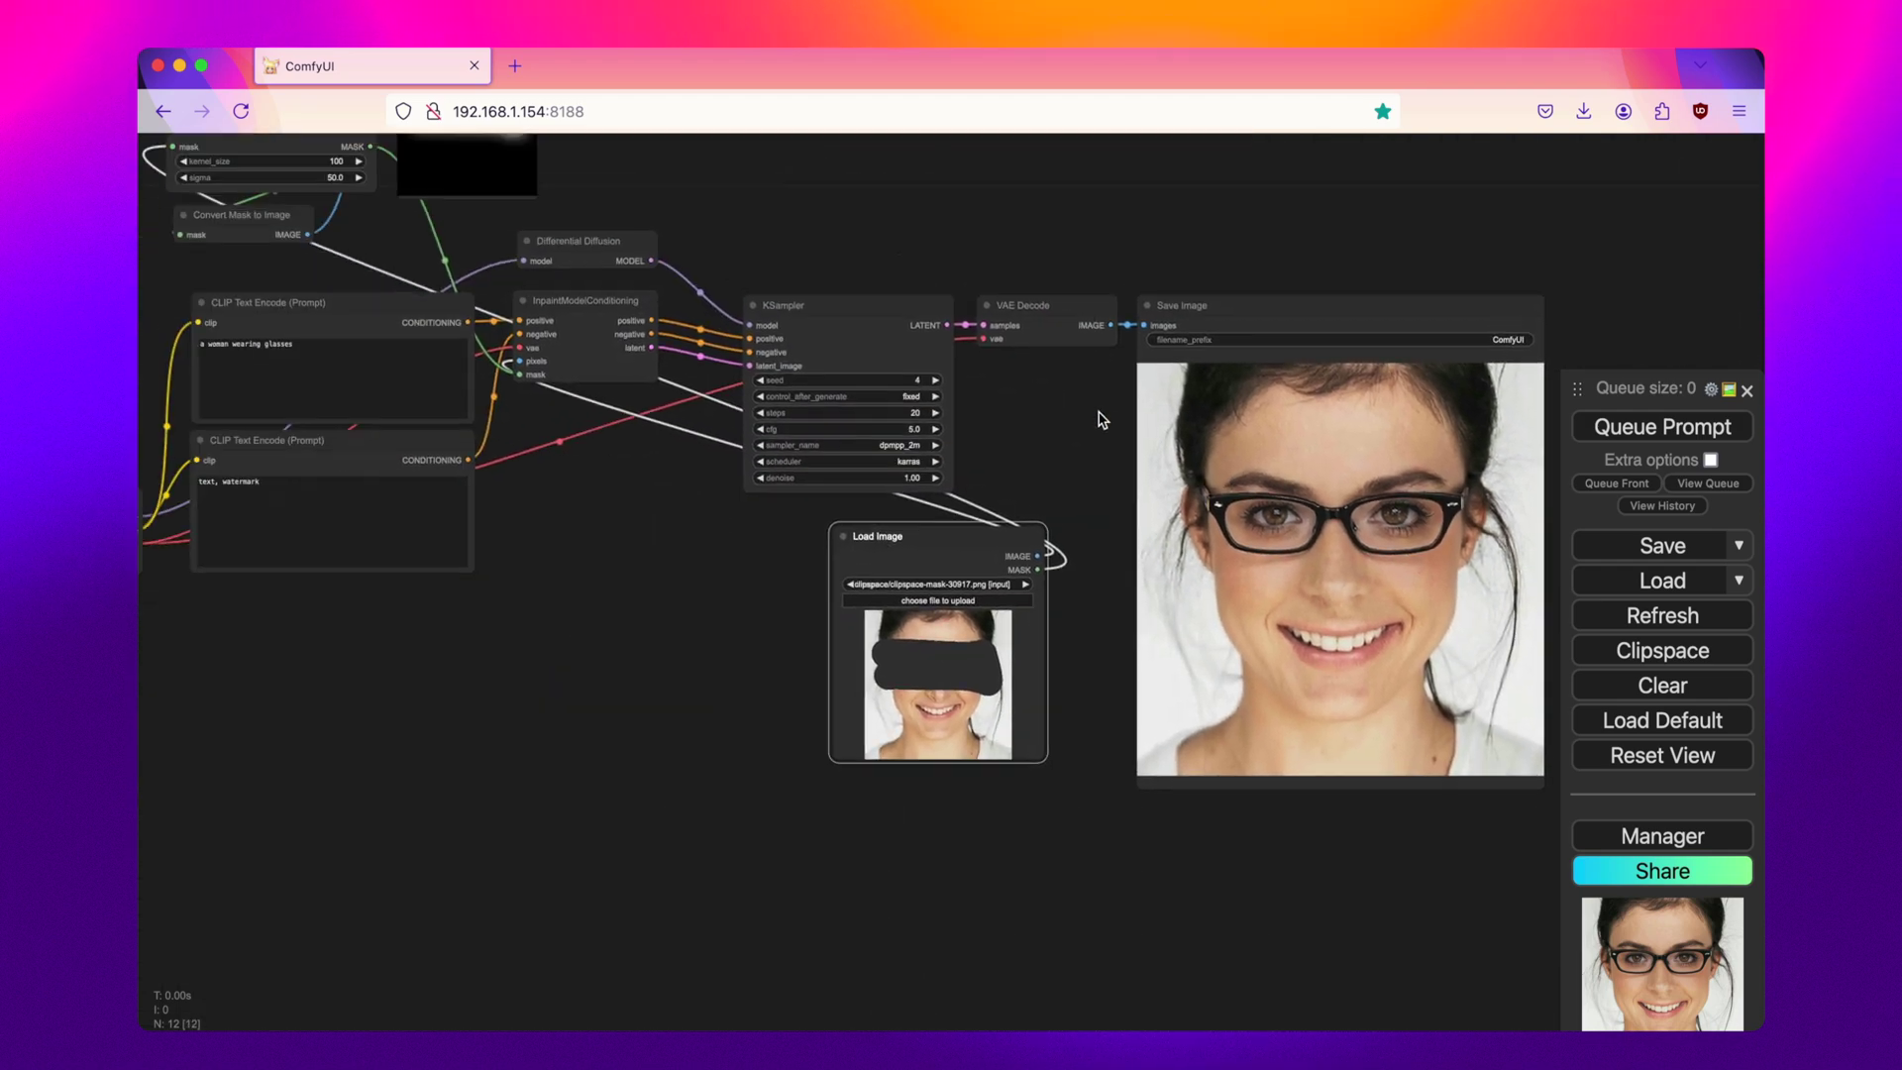